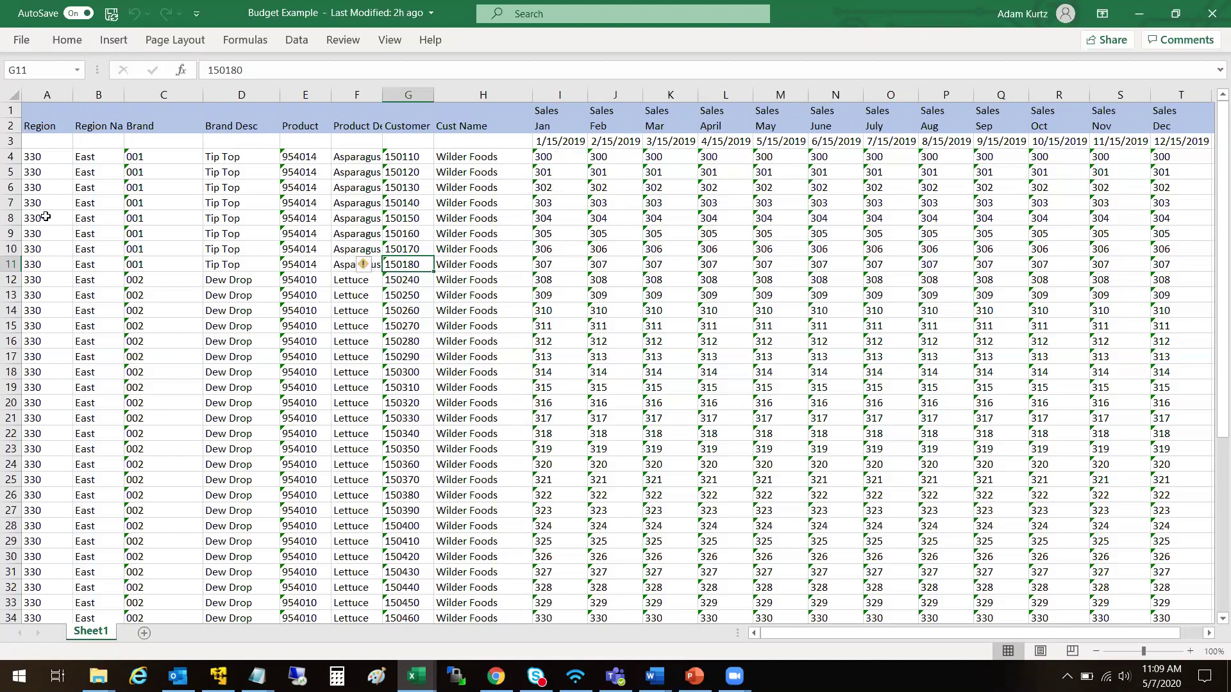
Widen the Region Name and Product columns in the Budget Example sheet and review its region, brand, product and customer fields
{"action": "left_click", "coordinate": [59, 126]}
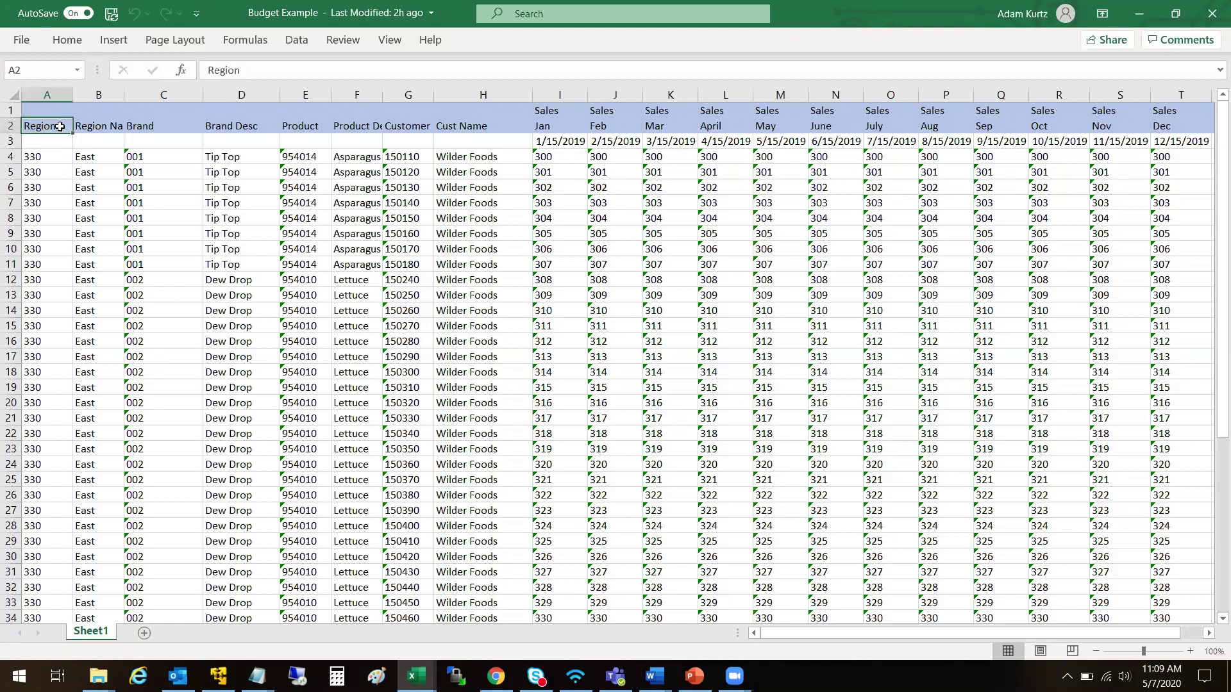
{"action": "left_click_drag", "start_coordinate": [124, 94], "coordinate": [170, 95]}
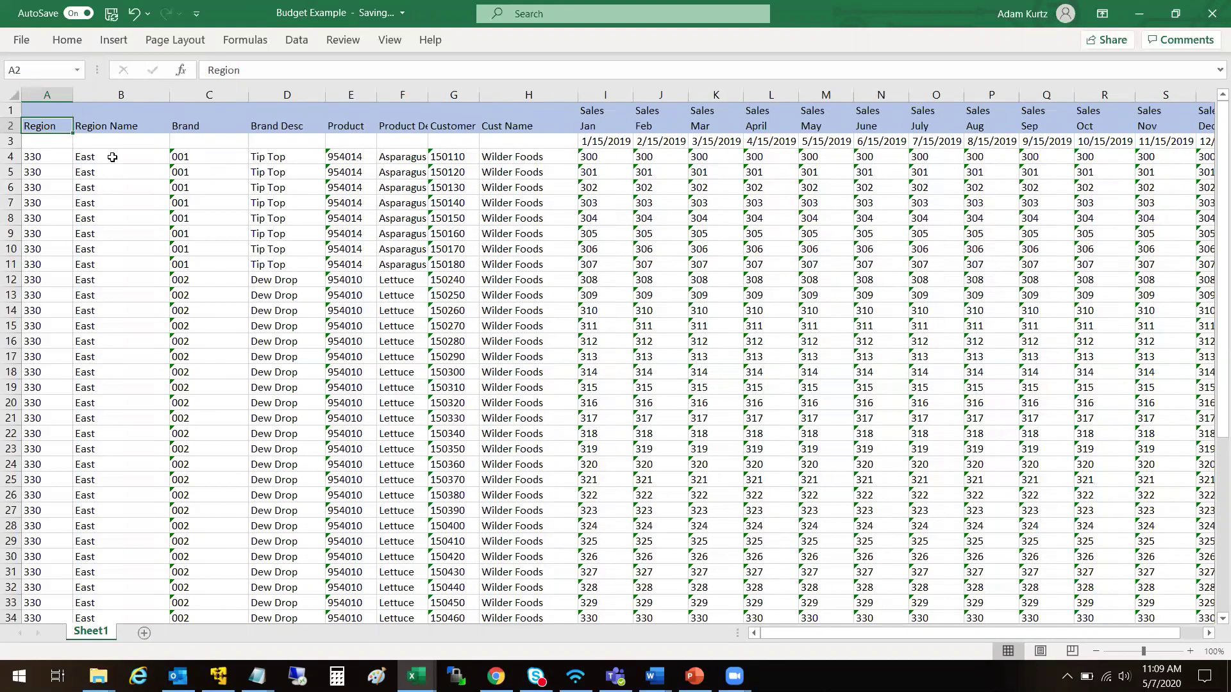
{"action": "left_click", "coordinate": [98, 170]}
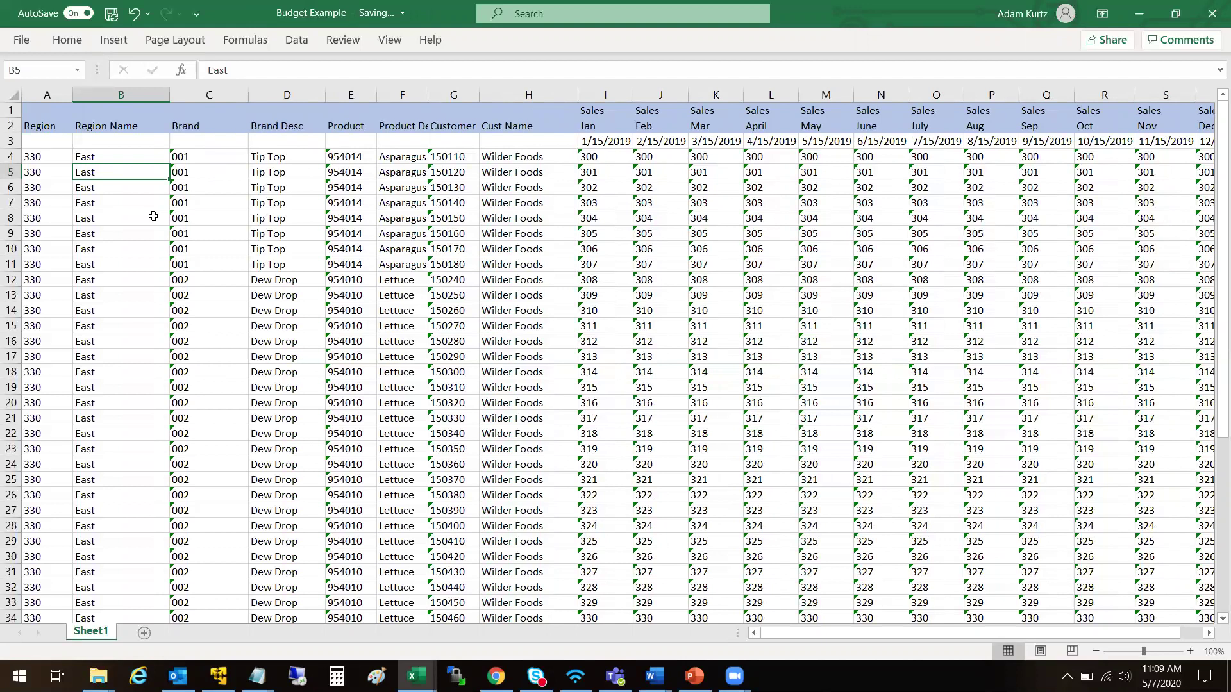
{"action": "left_click", "coordinate": [231, 184]}
{"action": "left_click", "coordinate": [317, 183]}
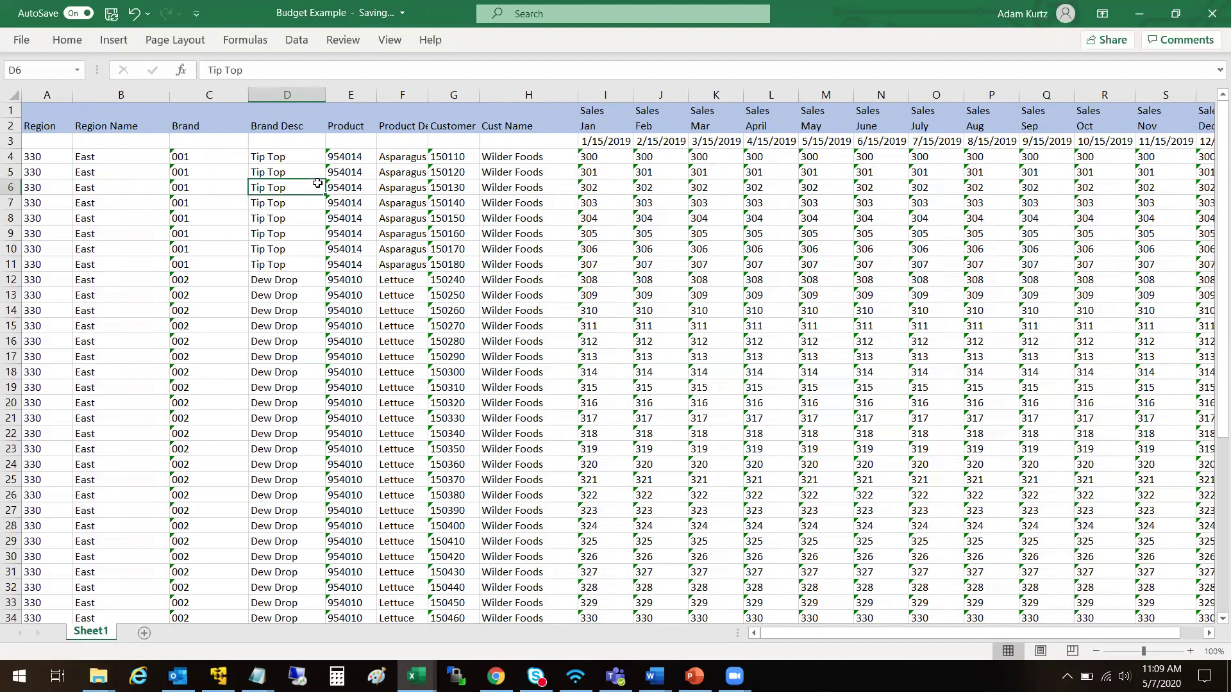
{"action": "left_click_drag", "start_coordinate": [377, 95], "coordinate": [421, 94]}
{"action": "left_click", "coordinate": [369, 184]}
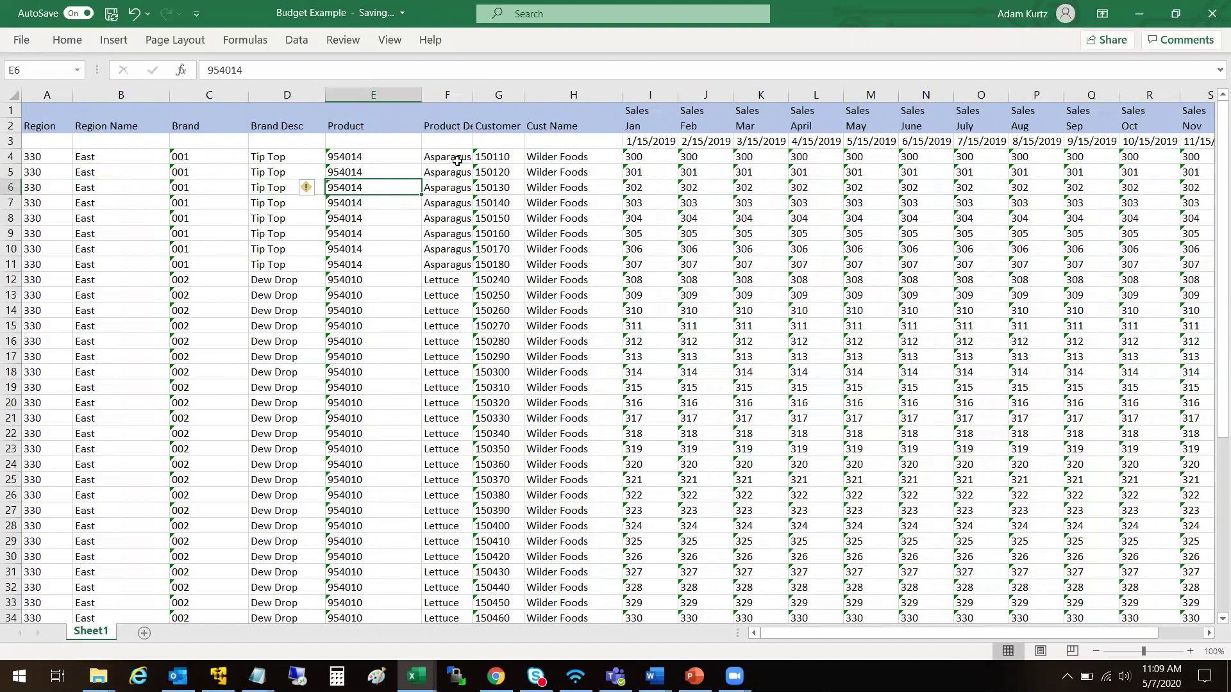
{"action": "left_click", "coordinate": [485, 193]}
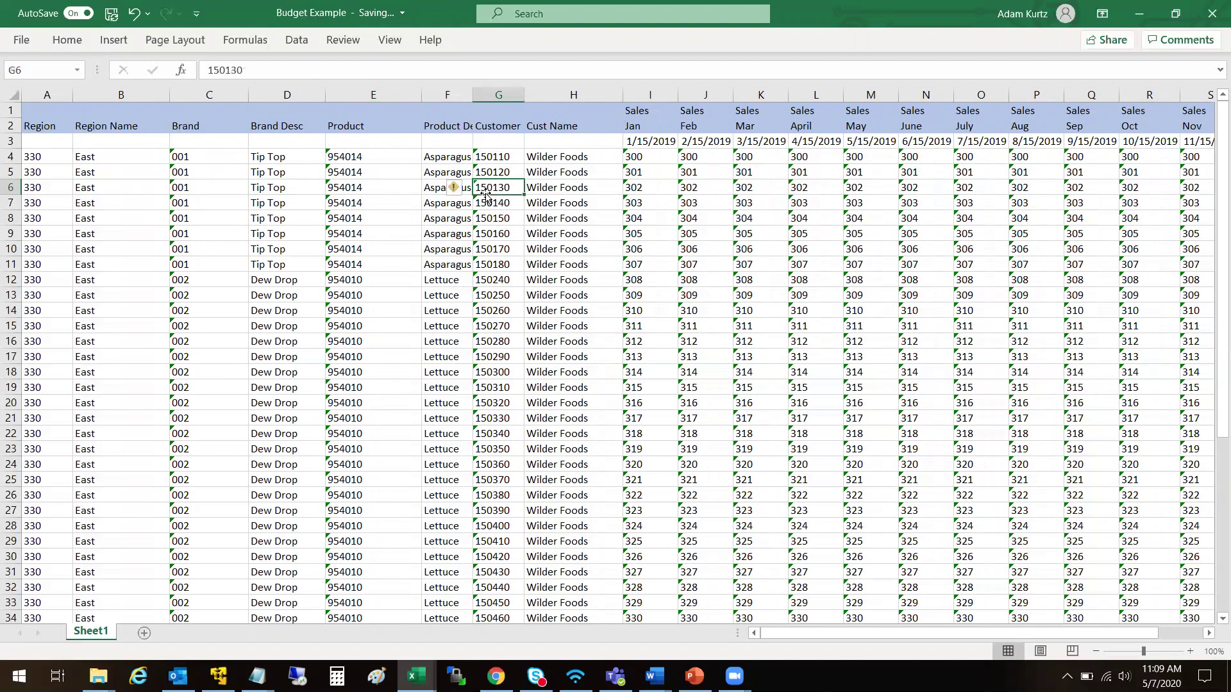
{"action": "left_click", "coordinate": [549, 211]}
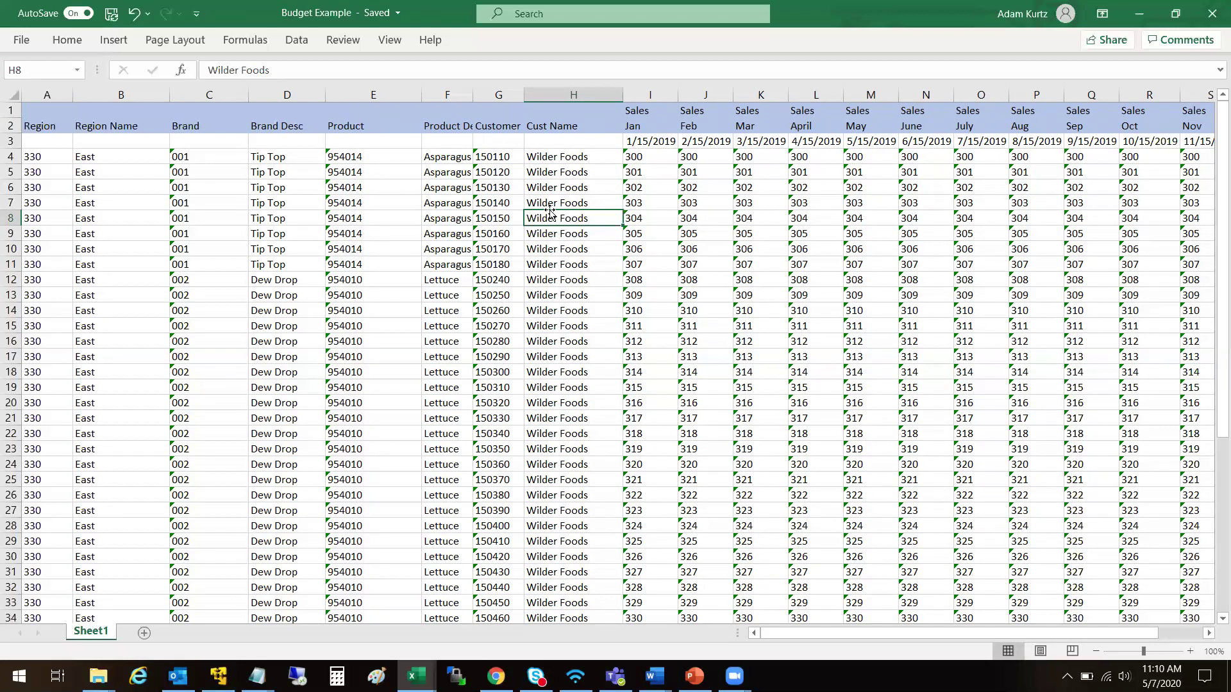
{"action": "left_click", "coordinate": [239, 216]}
{"action": "left_click", "coordinate": [356, 223]}
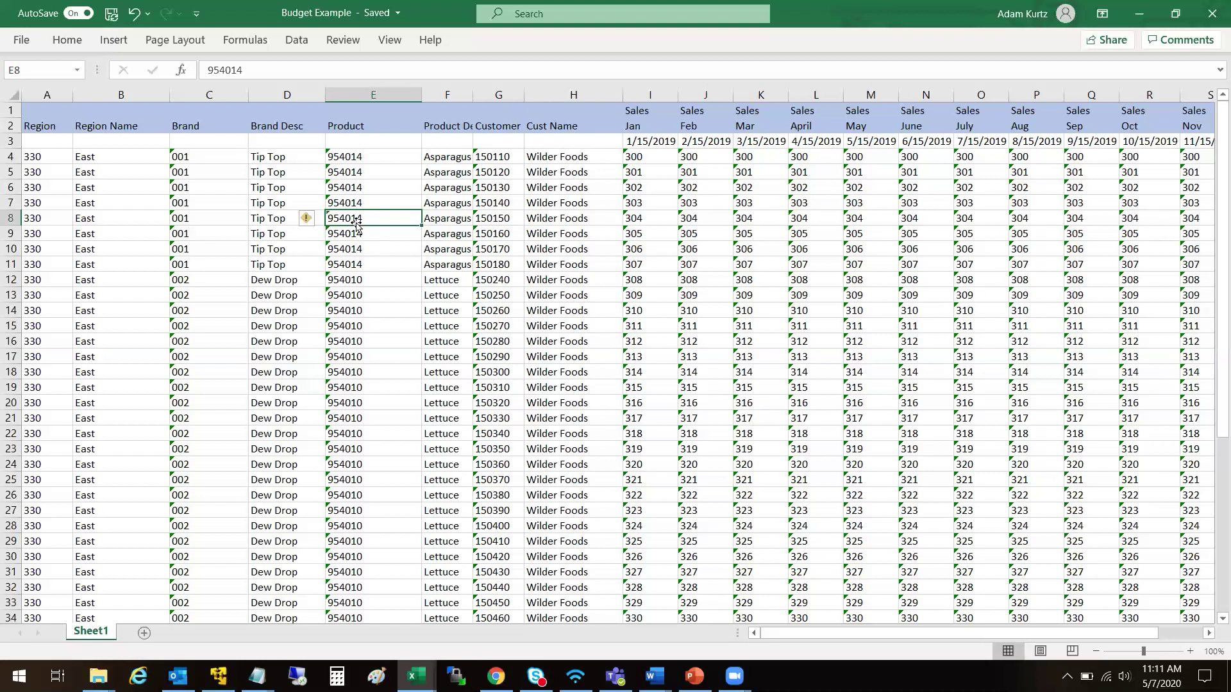
Switch to the Budget Example Trans workbook and examine its product, Sales and Trans Date columns
{"action": "mouse_move", "coordinate": [417, 677]}
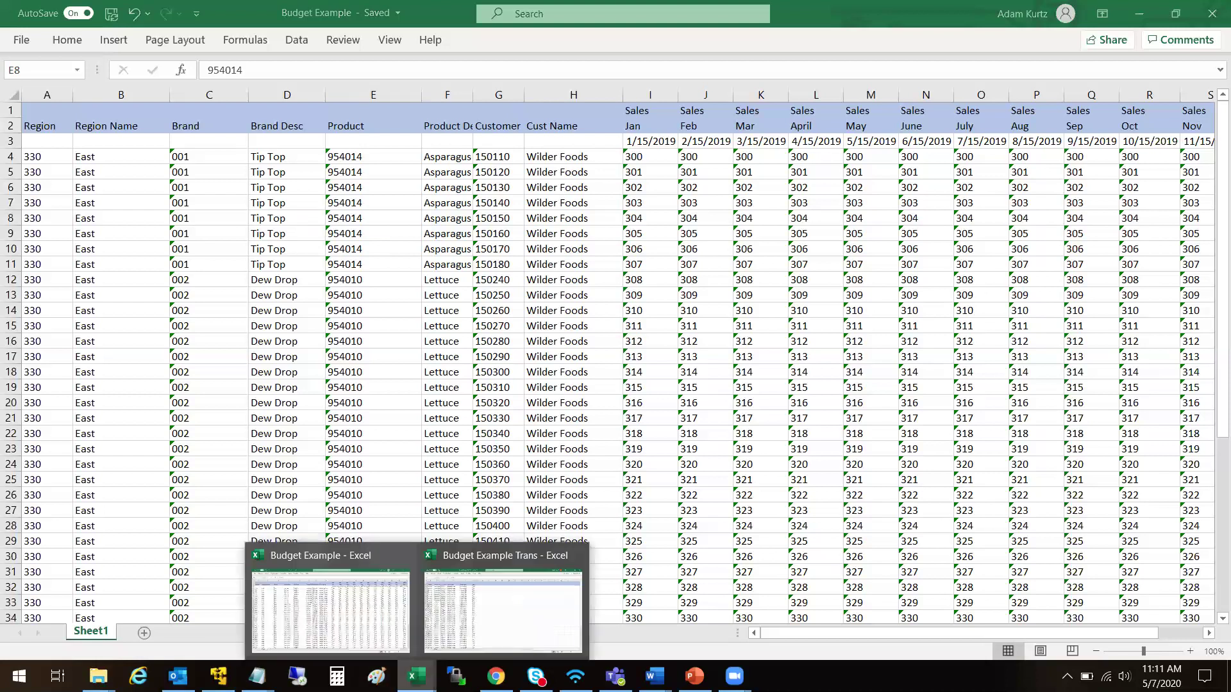
{"action": "left_click", "coordinate": [499, 627]}
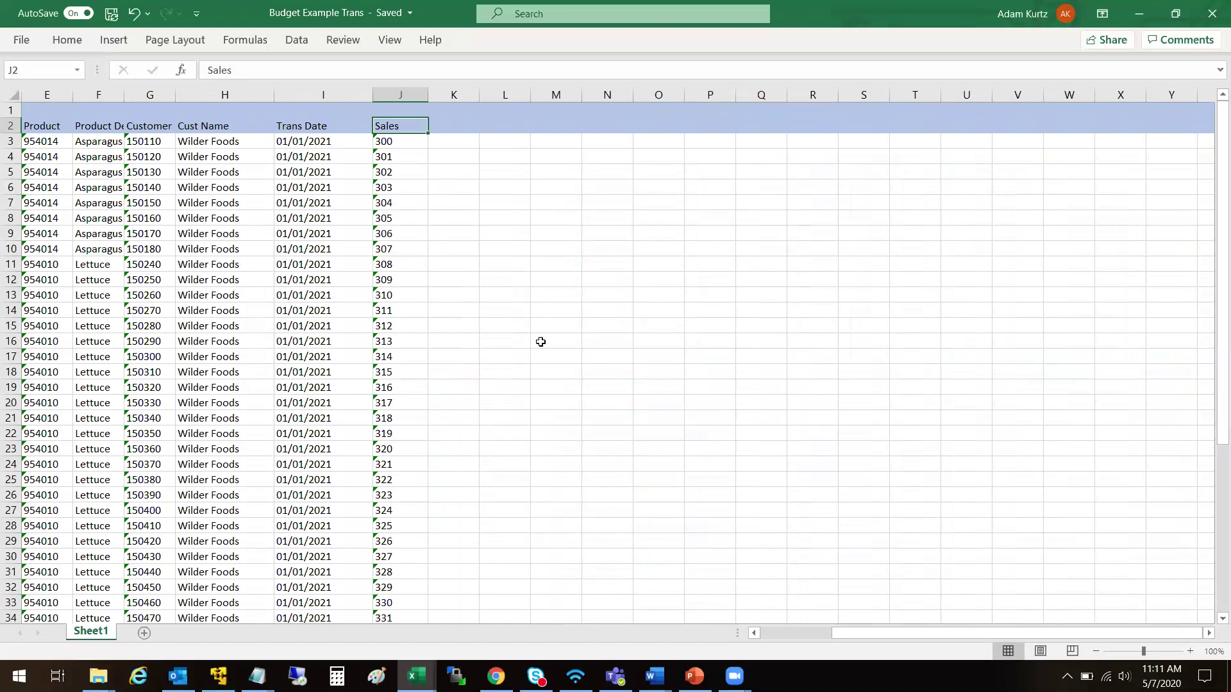
{"action": "left_click", "coordinate": [97, 215]}
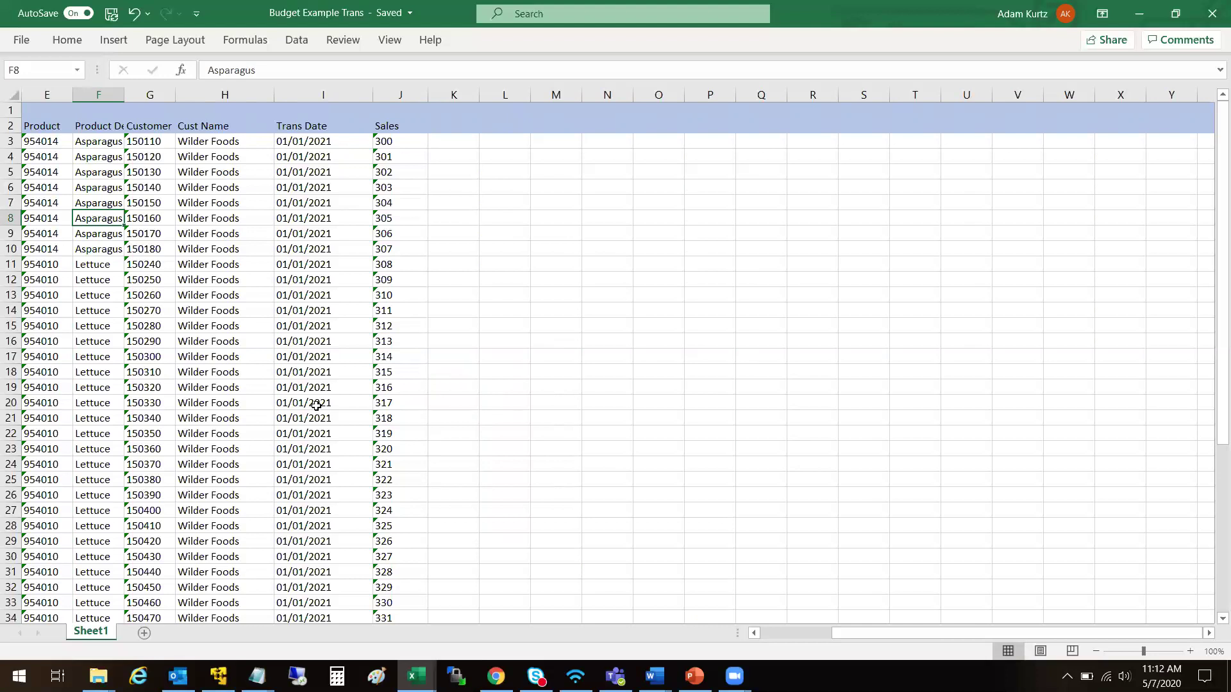
{"action": "left_click", "coordinate": [415, 89]}
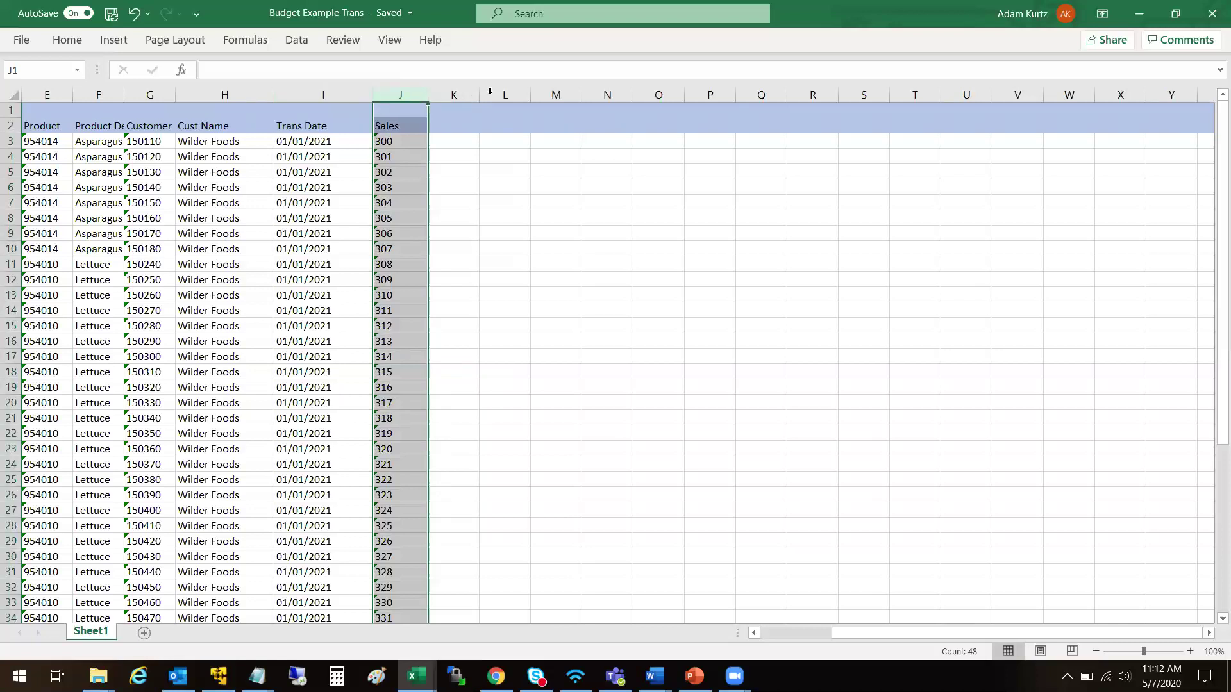
{"action": "left_click", "coordinate": [305, 96]}
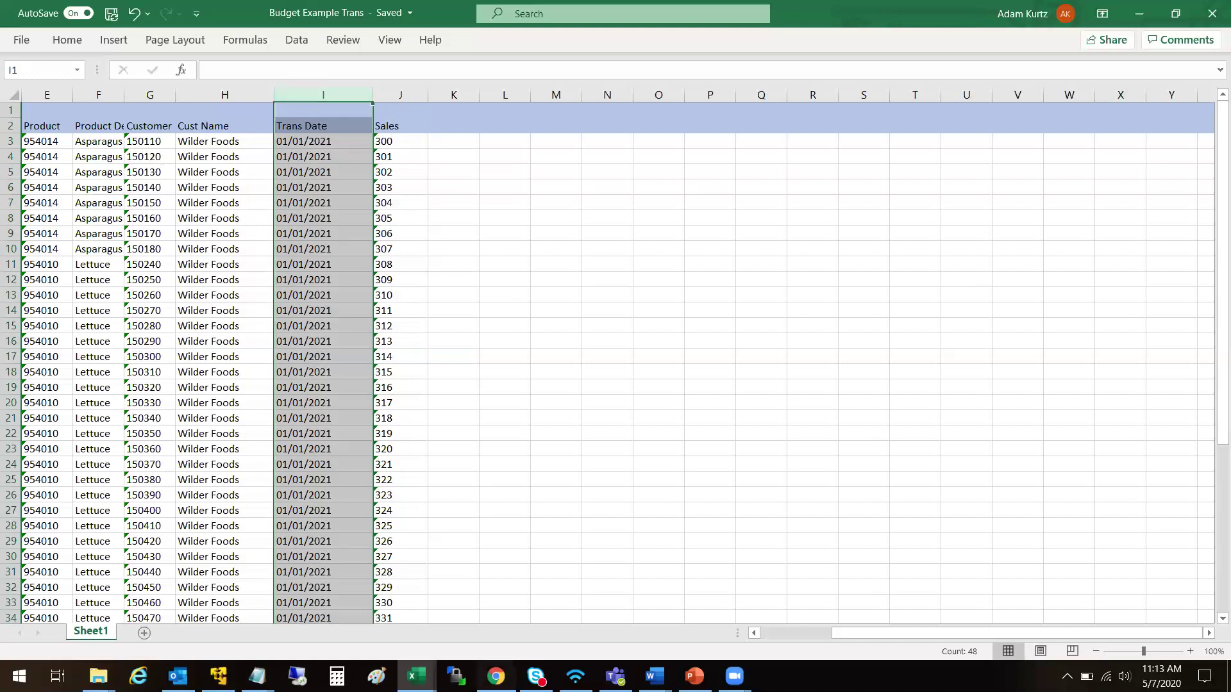
Switch to the Stratum Daily Demo site in Chrome and open the Data Import utility
{"action": "left_click", "coordinate": [496, 676]}
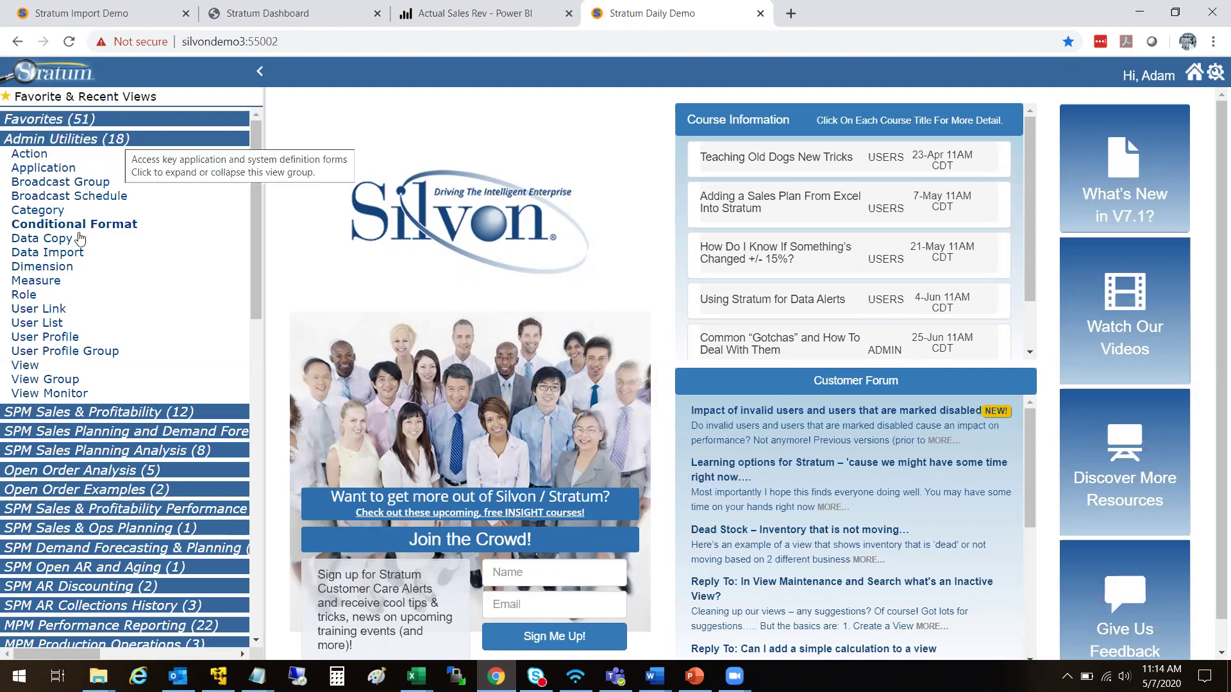
{"action": "left_click", "coordinate": [70, 252]}
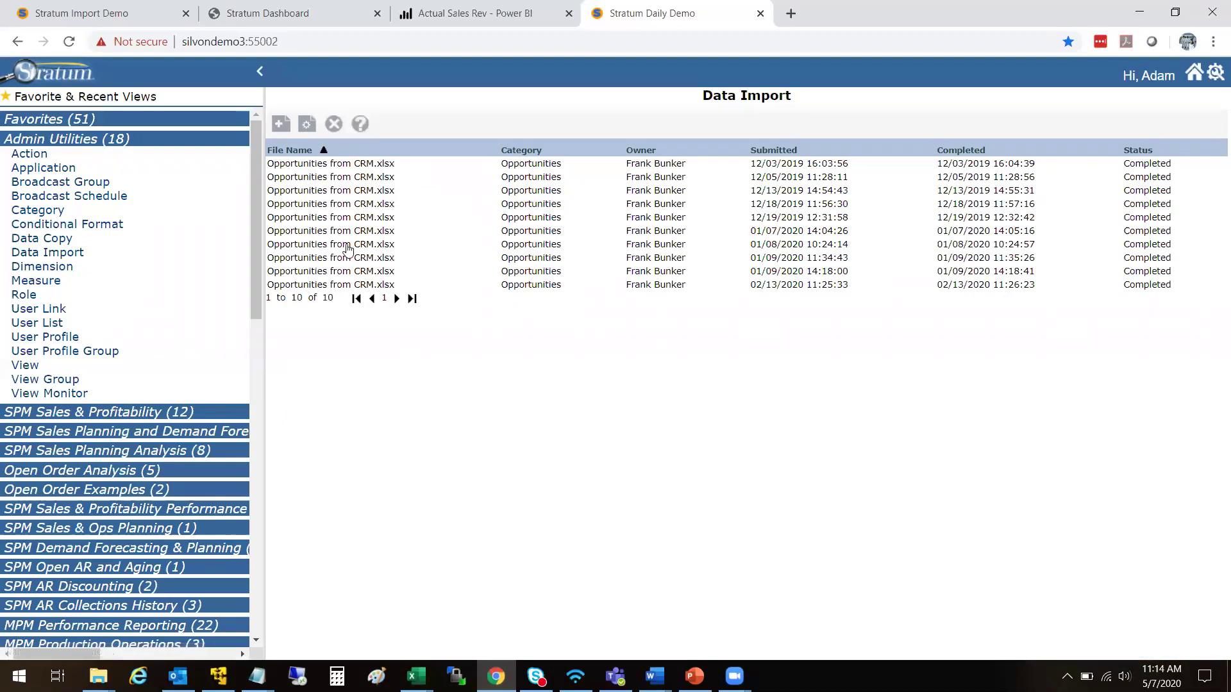
Open Data Import in the Stratum Import Demo site and examine the budget, safety, PO receipts and census import entries
{"action": "left_click", "coordinate": [128, 12]}
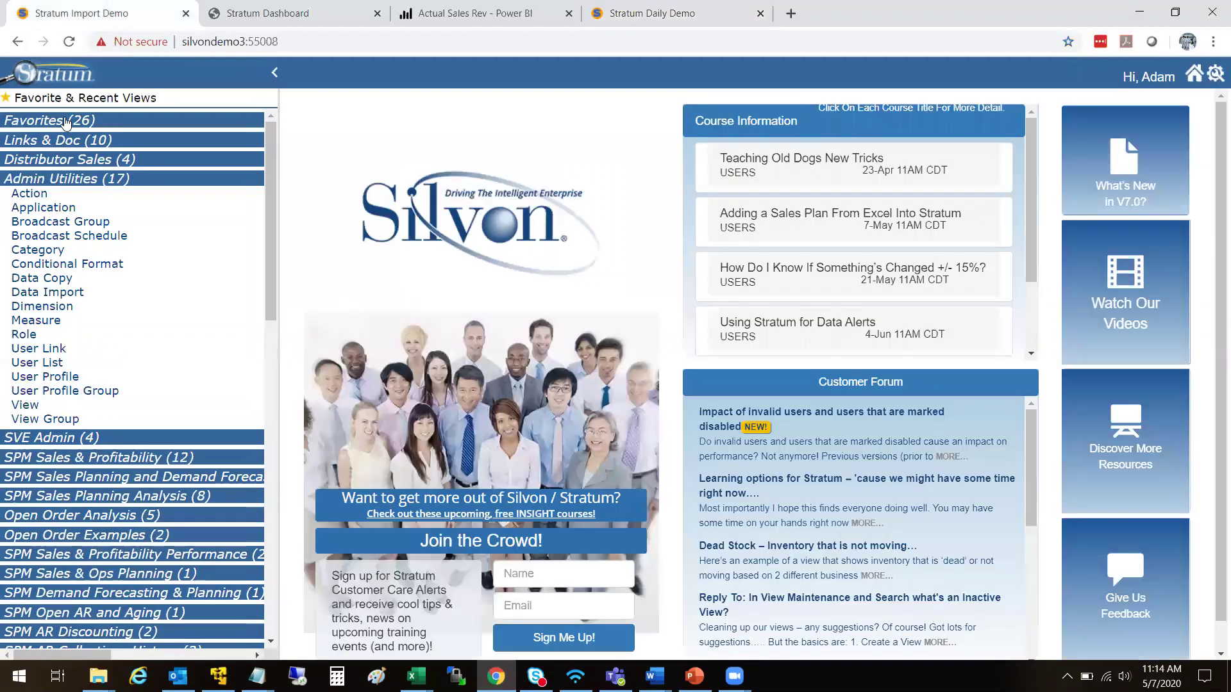
{"action": "left_click", "coordinate": [58, 263]}
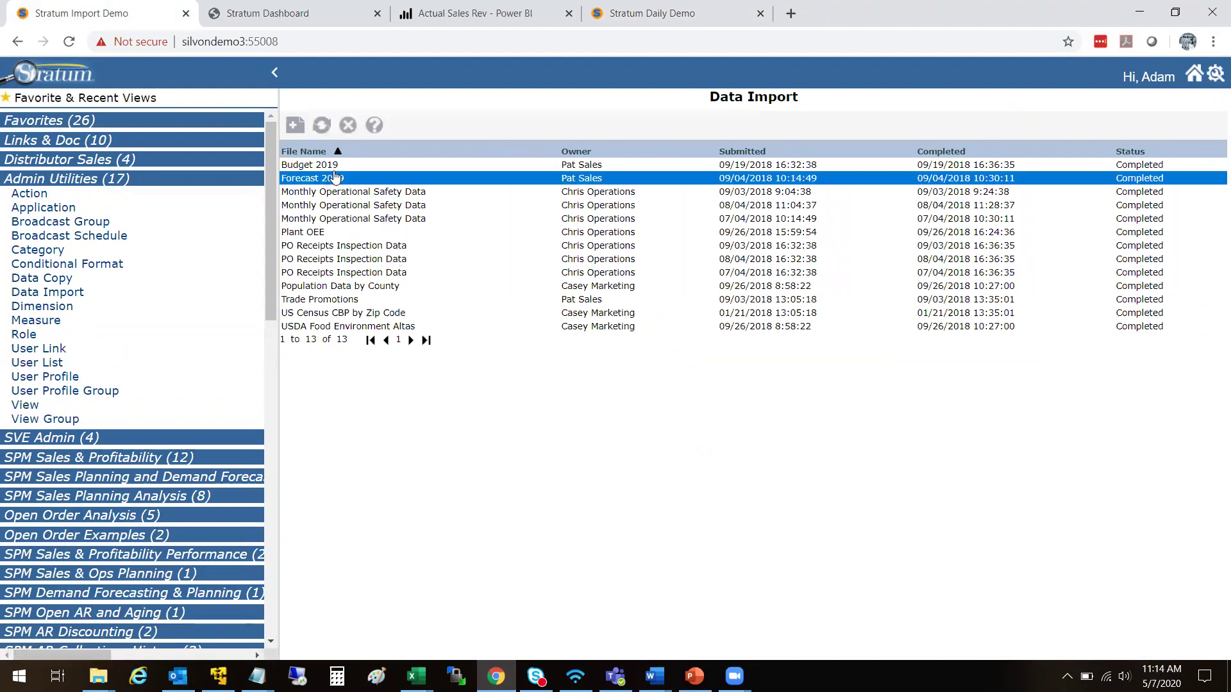
{"action": "left_click", "coordinate": [335, 168]}
{"action": "left_click", "coordinate": [352, 195]}
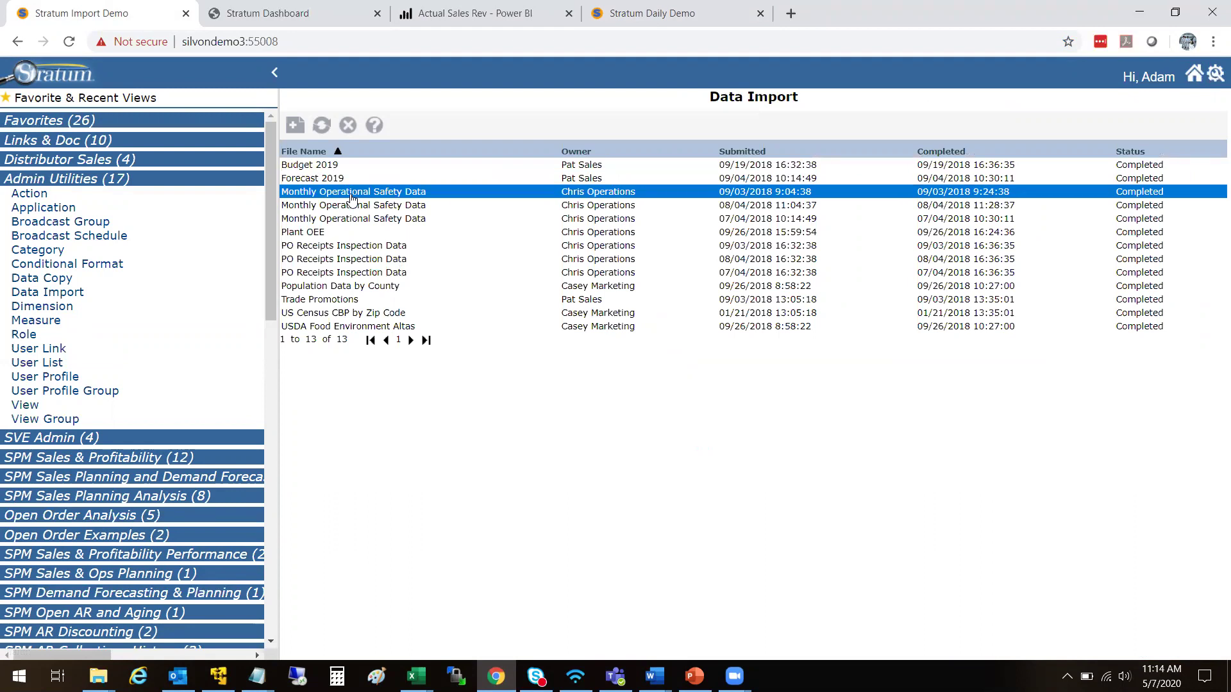
{"action": "left_click", "coordinate": [357, 260]}
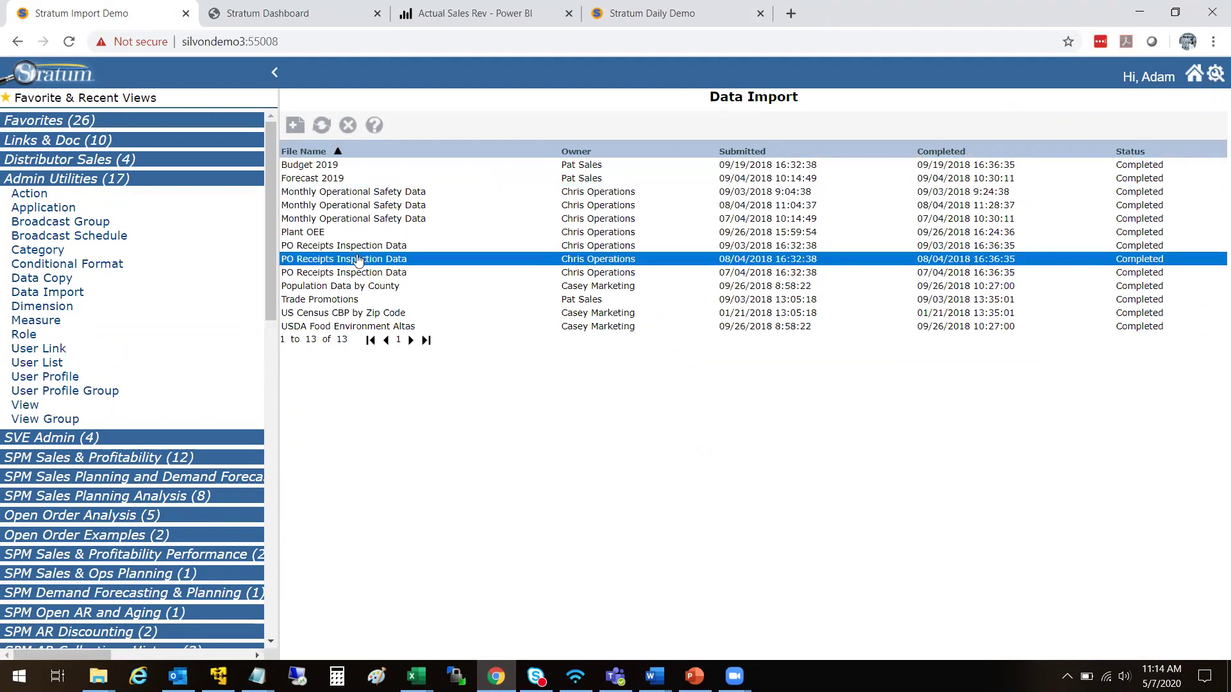
{"action": "left_click", "coordinate": [363, 314]}
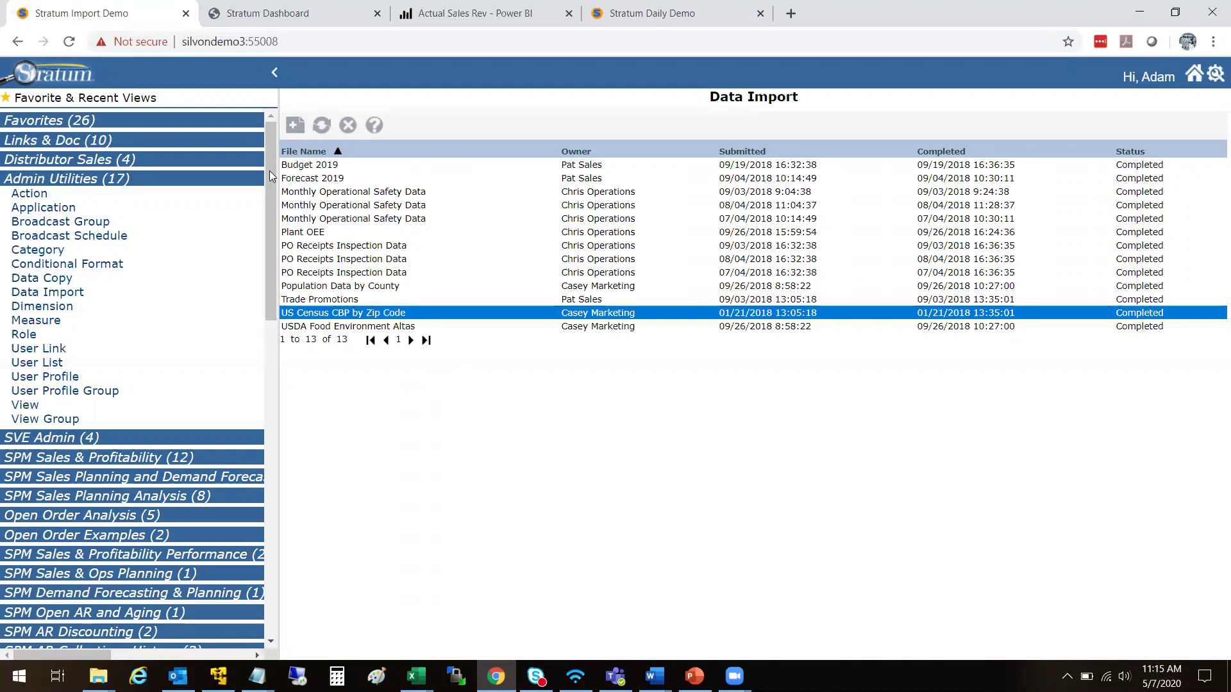
Return to the Stratum Daily Demo site, start a new data import and select the Budget Example workbook on the Desktop
{"action": "left_click", "coordinate": [641, 13]}
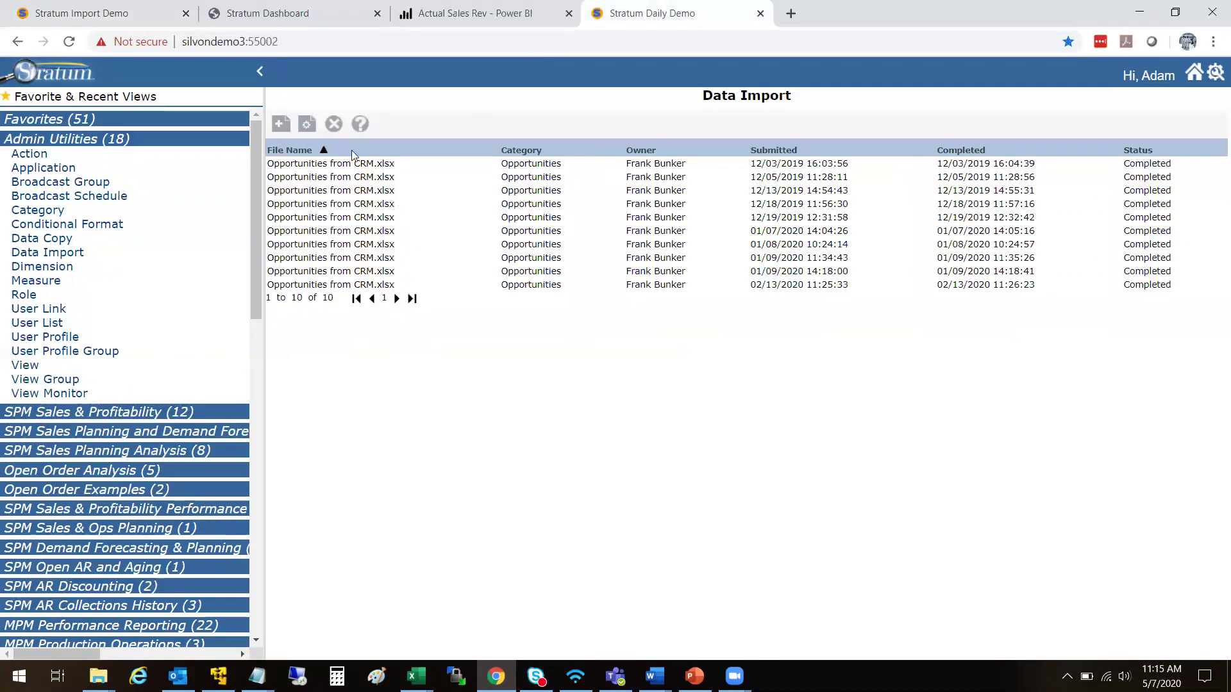
{"action": "left_click", "coordinate": [282, 124]}
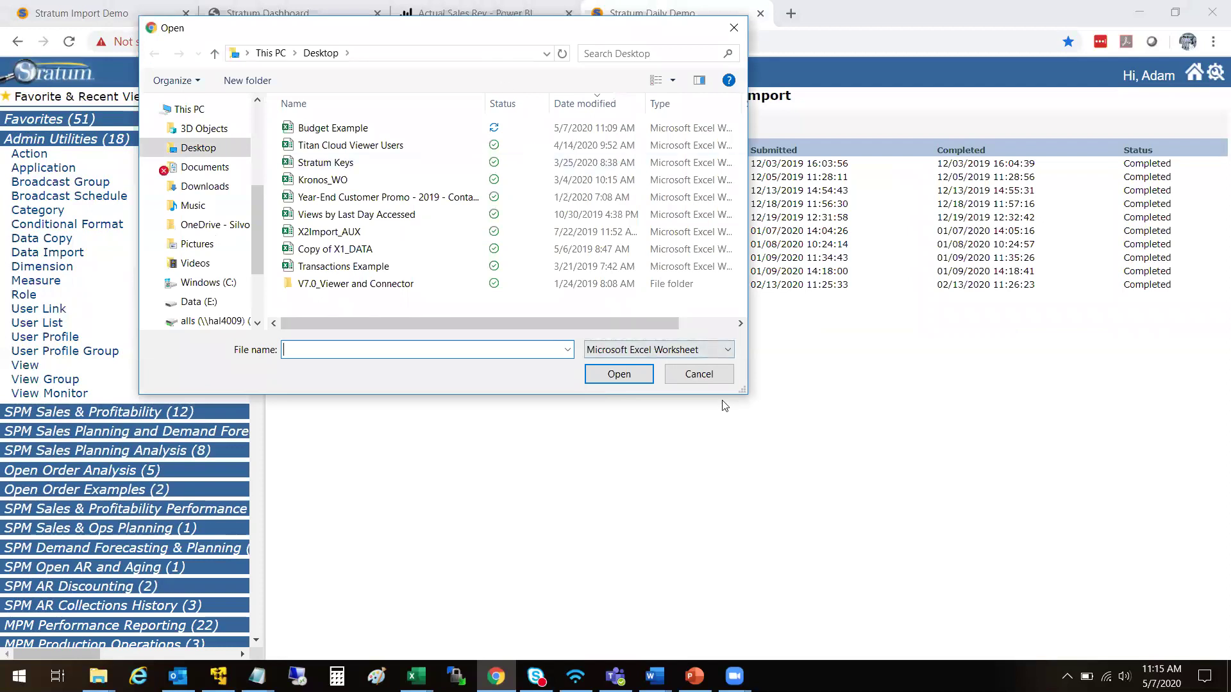
{"action": "key", "text": "Escape"}
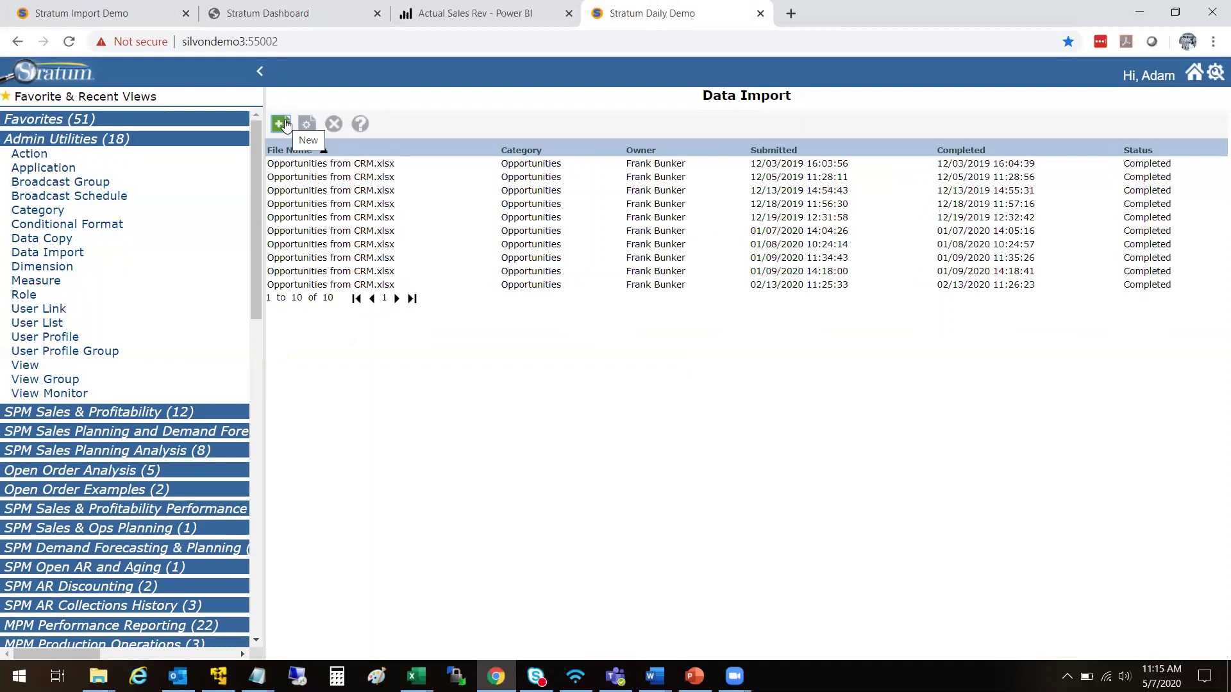
{"action": "left_click", "coordinate": [286, 124]}
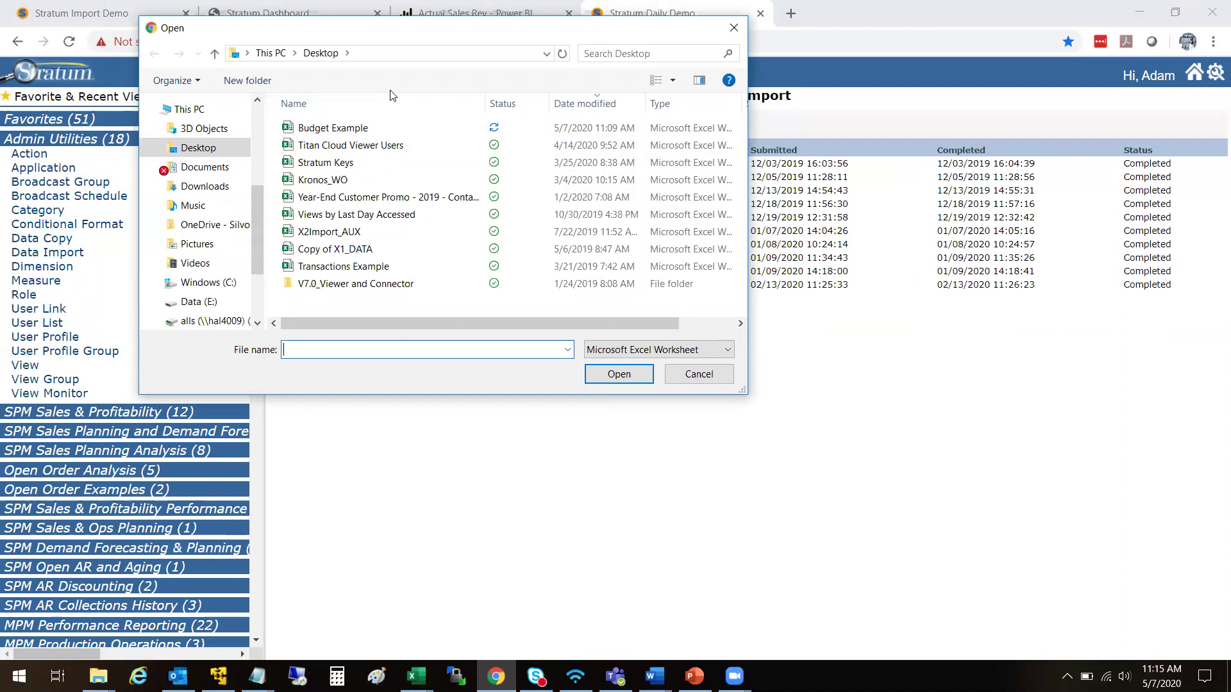
{"action": "left_click", "coordinate": [353, 129]}
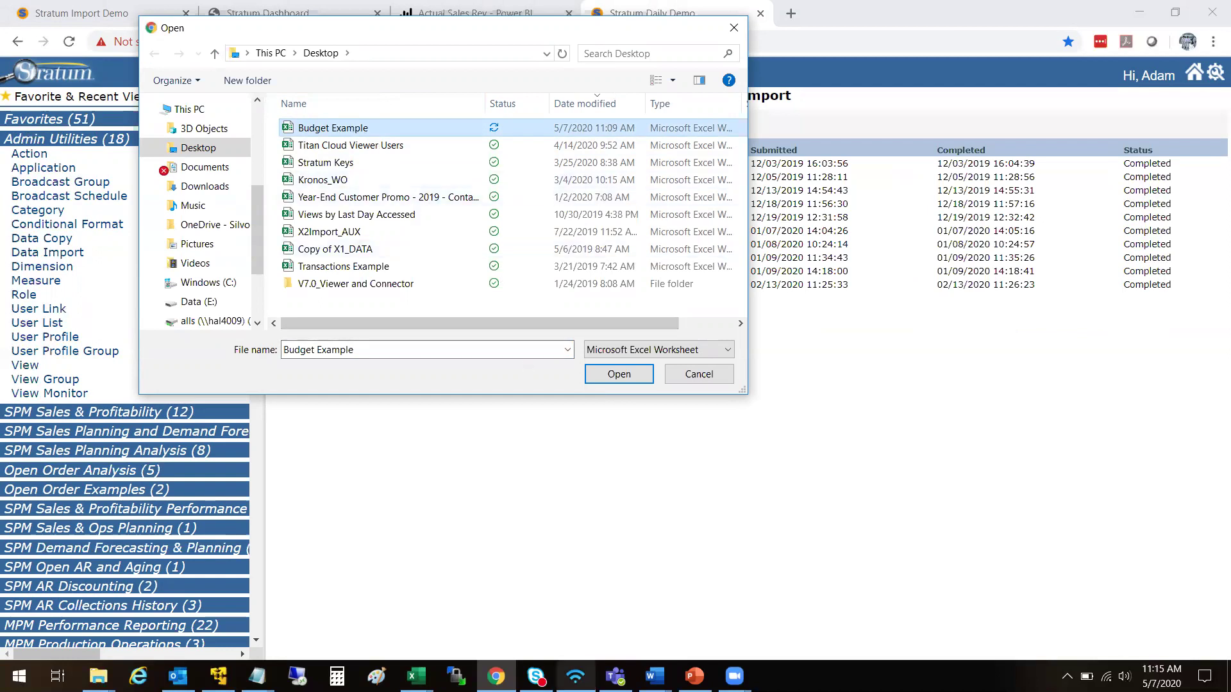
Close the Budget Example workbook in Excel and open the selected file for the import
{"action": "left_click", "coordinate": [416, 676]}
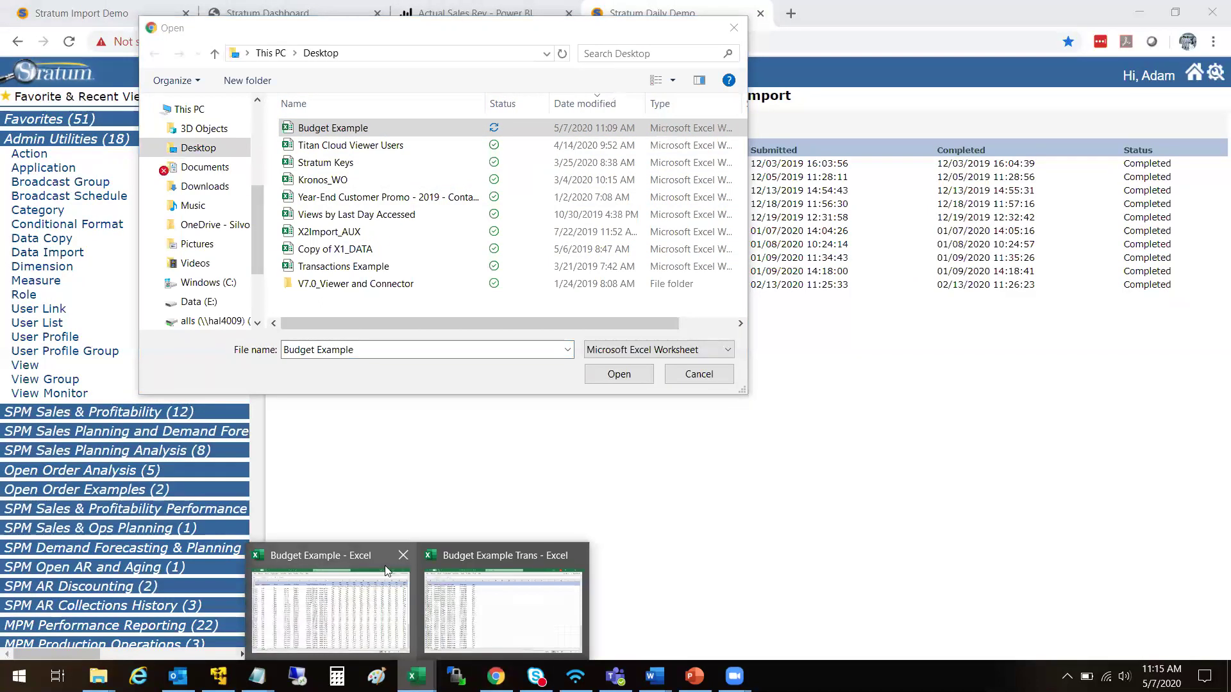
{"action": "left_click", "coordinate": [402, 555]}
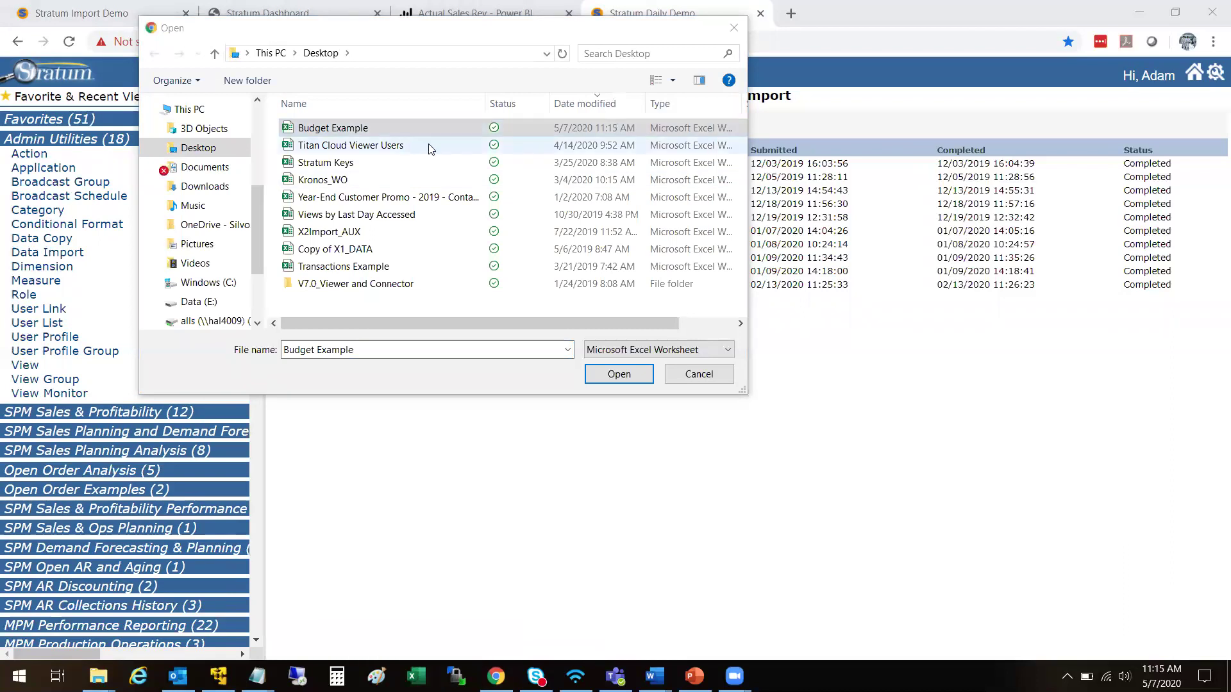
{"action": "left_click", "coordinate": [618, 374]}
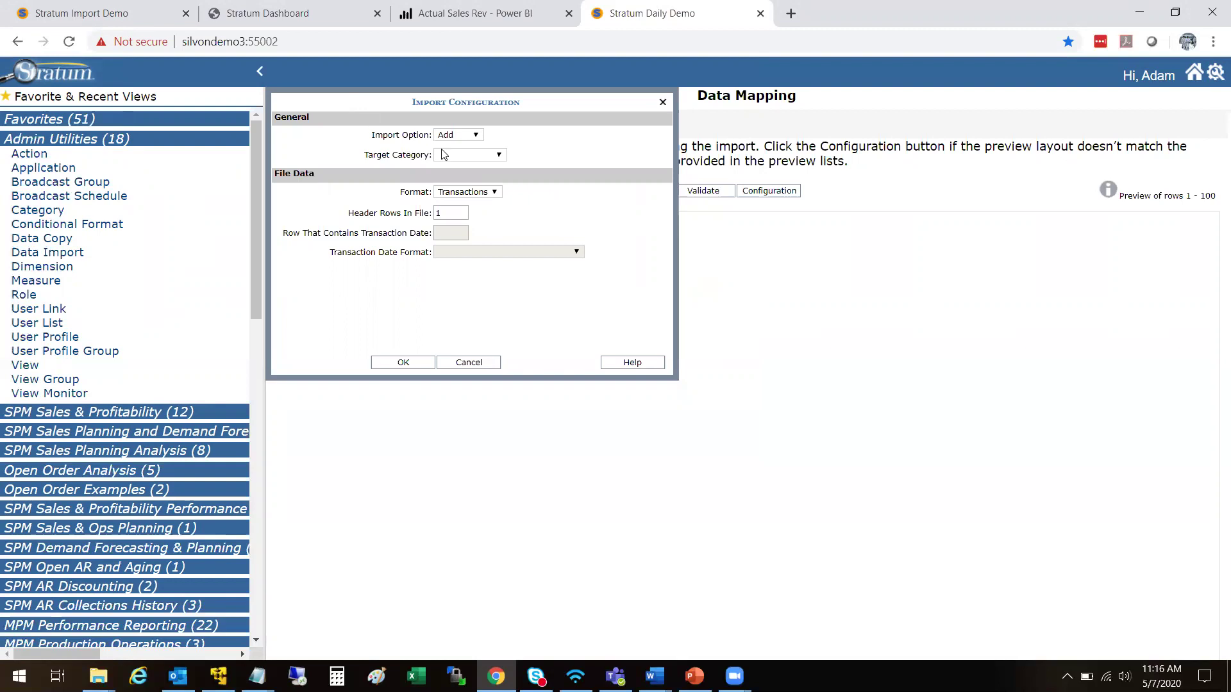
Review the available Import Option choices in the import configuration and keep Add
{"action": "left_click", "coordinate": [476, 136]}
{"action": "left_click", "coordinate": [477, 136]}
{"action": "left_click", "coordinate": [477, 136]}
{"action": "left_click", "coordinate": [477, 136]}
{"action": "left_click", "coordinate": [477, 136]}
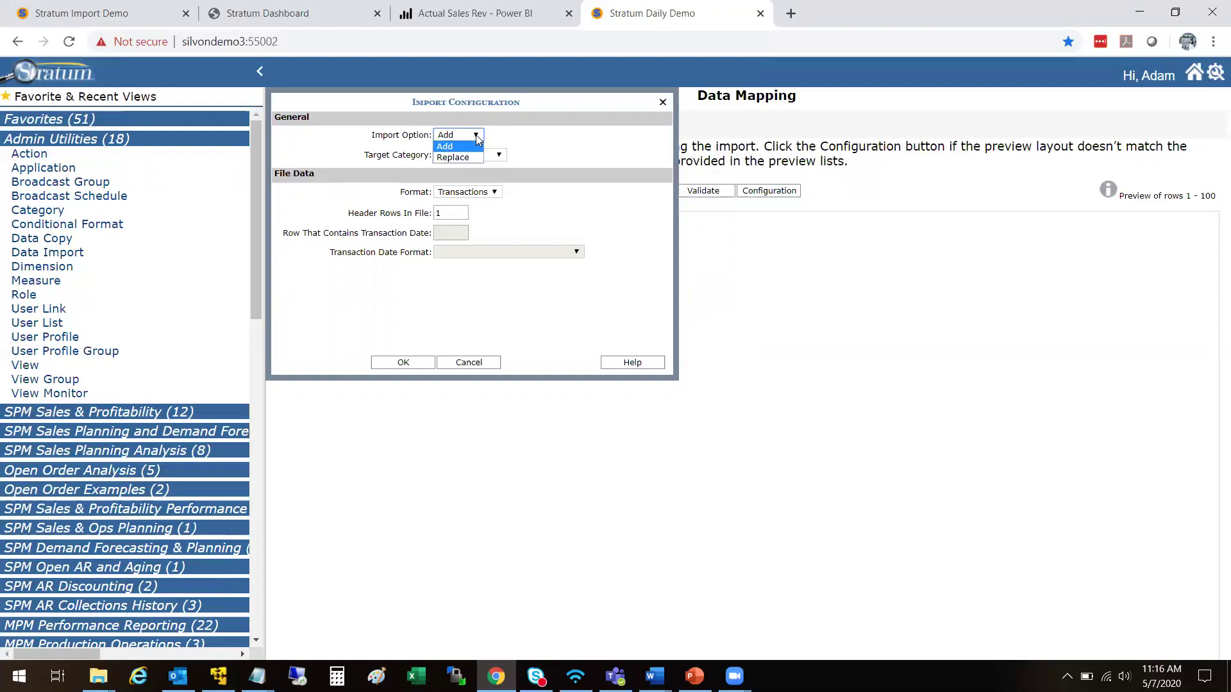
{"action": "left_click", "coordinate": [510, 138]}
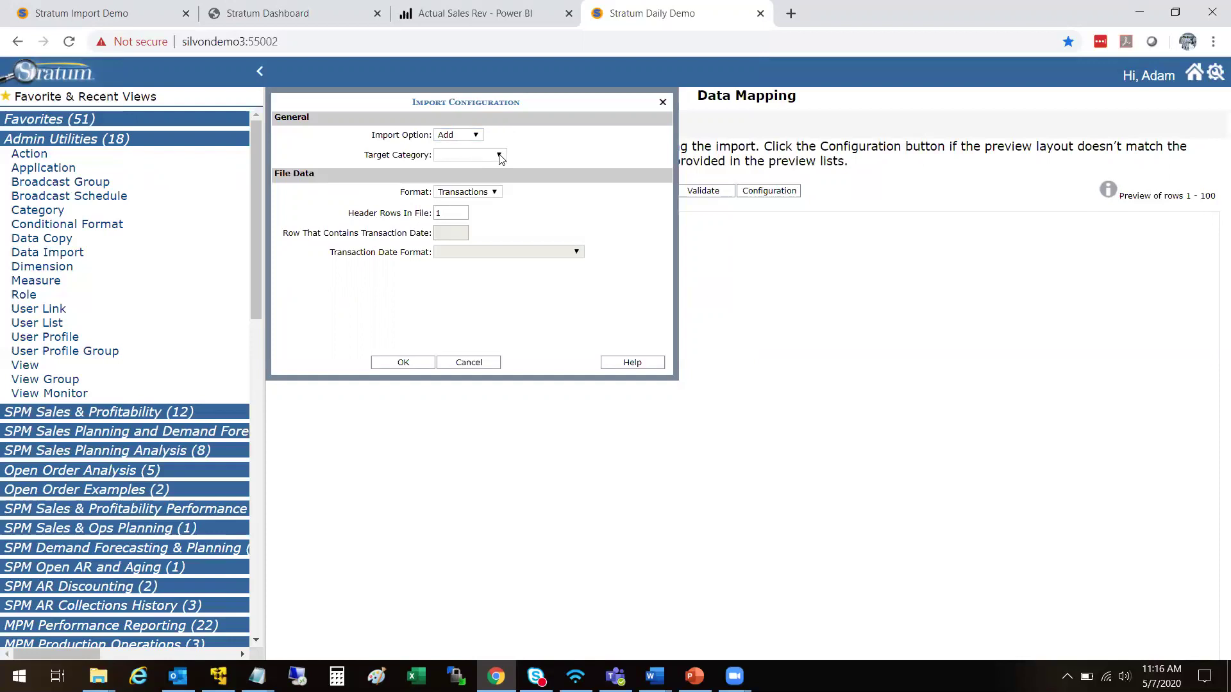
Set the import's Target Category to Opportunities and review the category choices
{"action": "left_click", "coordinate": [500, 156]}
{"action": "left_click", "coordinate": [500, 156]}
{"action": "left_click", "coordinate": [500, 155]}
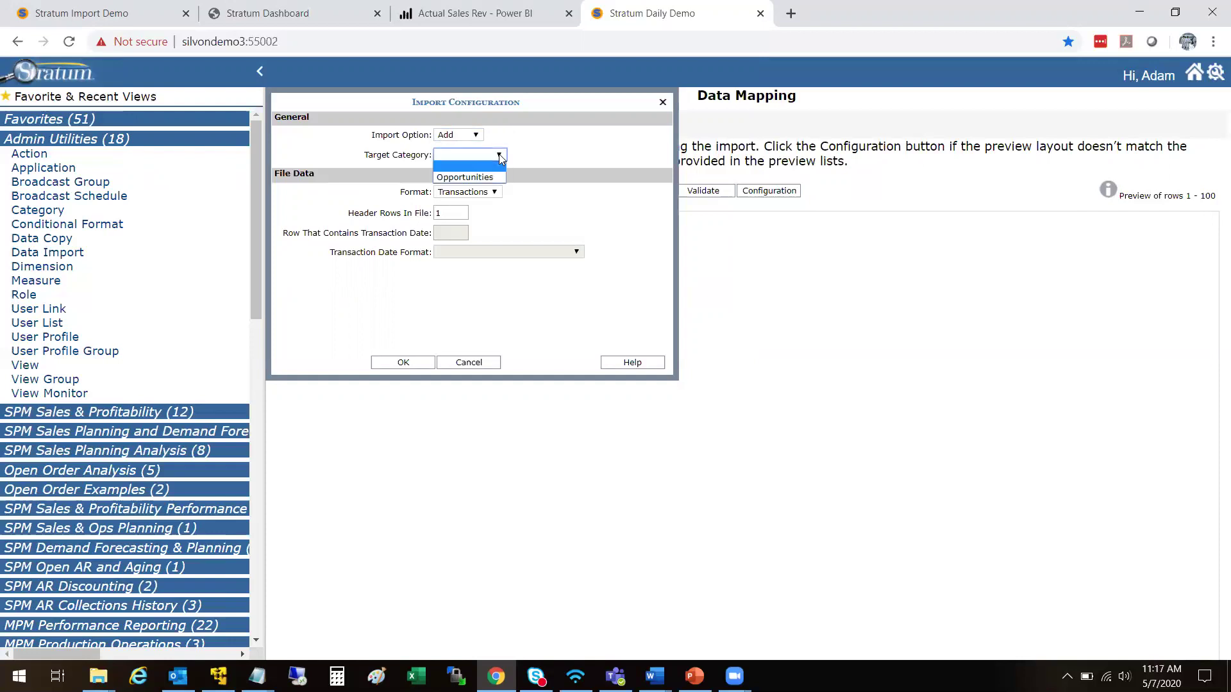
{"action": "left_click", "coordinate": [493, 178]}
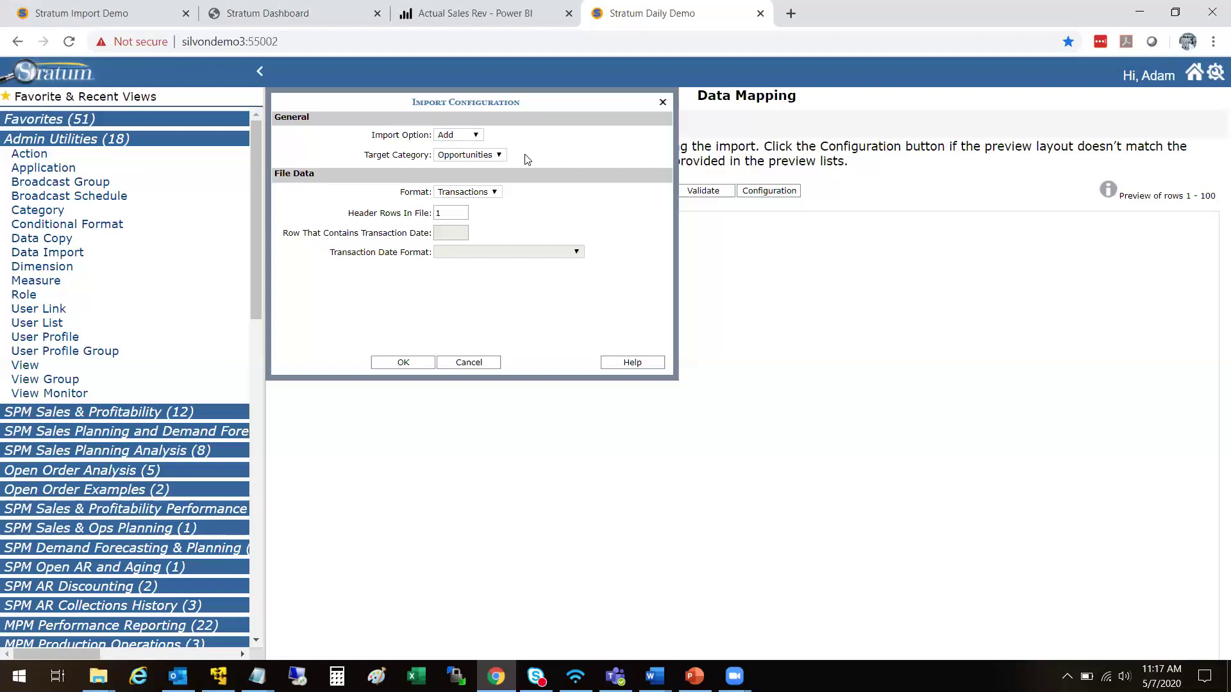
{"action": "left_click", "coordinate": [502, 155]}
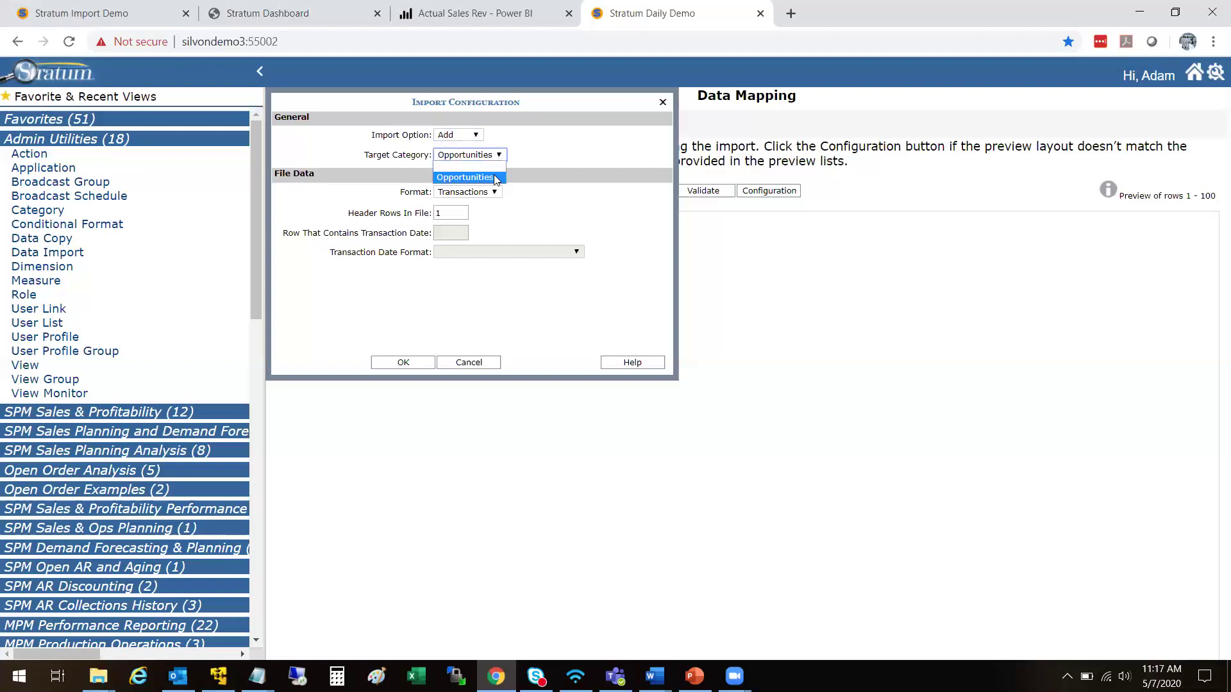
{"action": "left_click", "coordinate": [496, 177]}
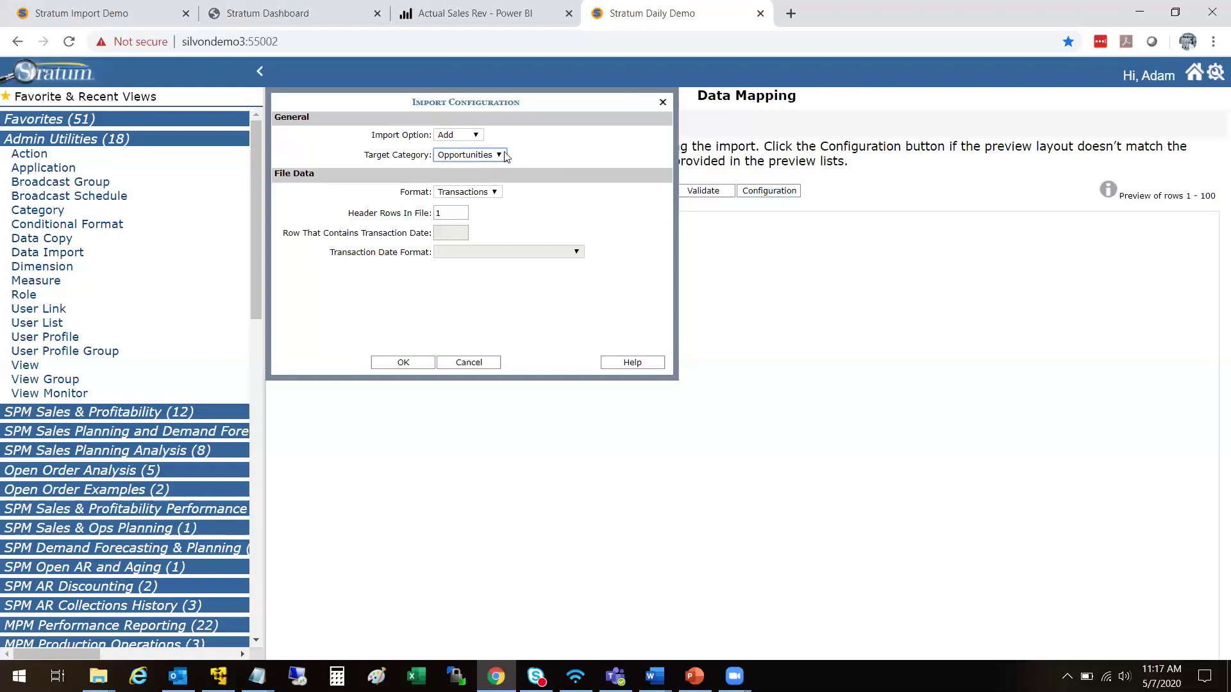
{"action": "left_click", "coordinate": [506, 156]}
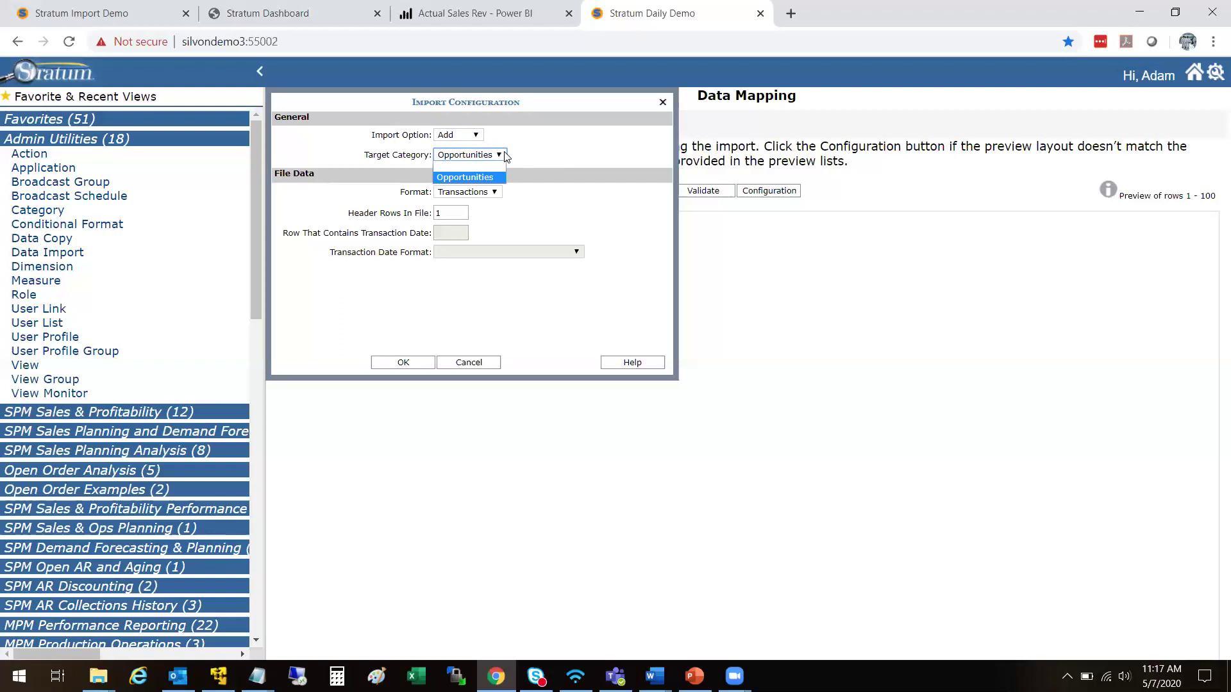
Keep Opportunities as the Target Category and set the import file's Format to Time Series
{"action": "left_click", "coordinate": [502, 158]}
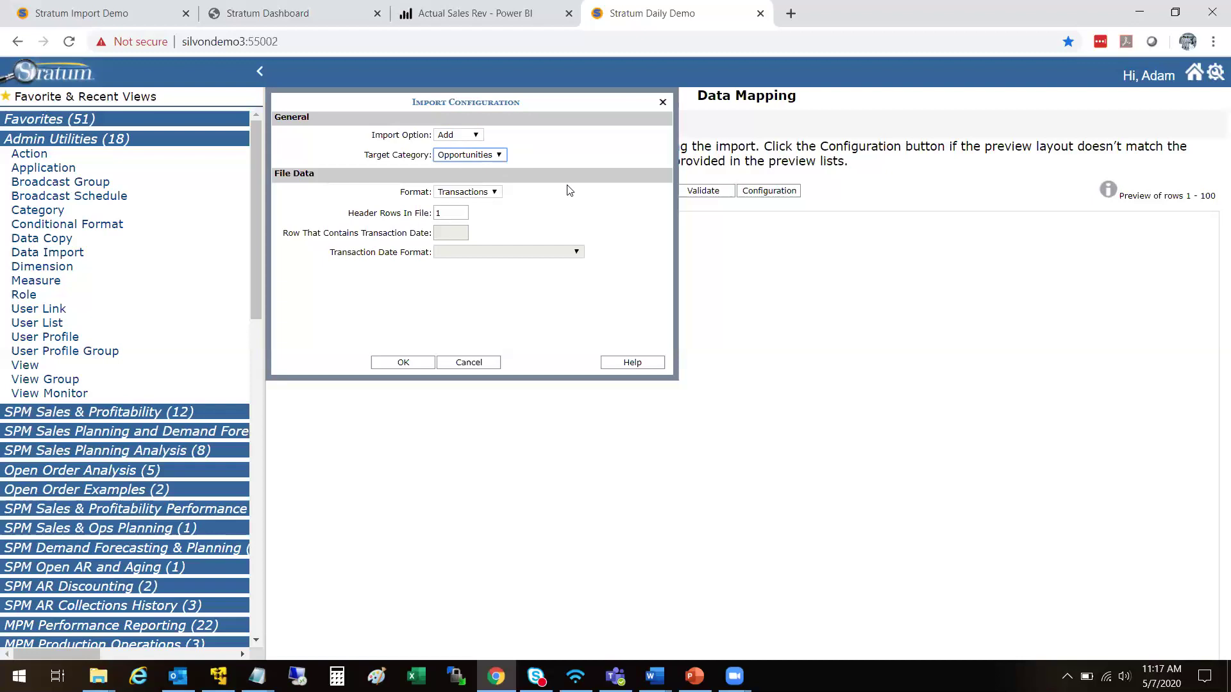
{"action": "left_click", "coordinate": [493, 193]}
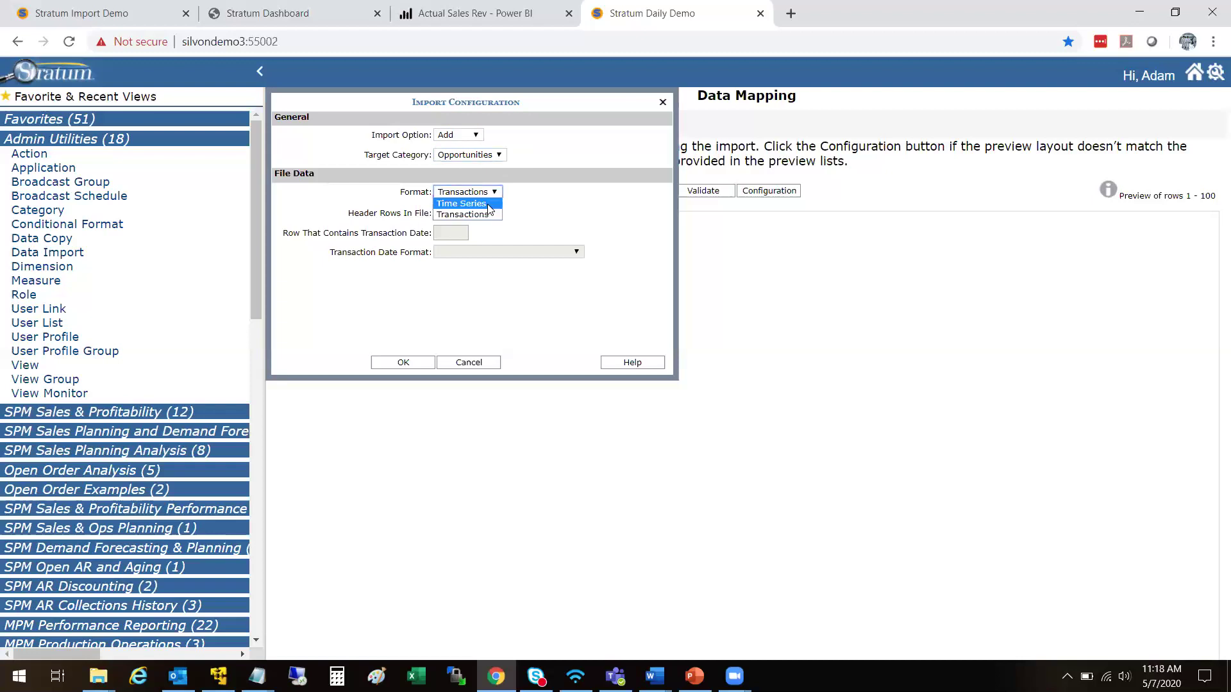
{"action": "left_click", "coordinate": [580, 229]}
{"action": "left_click", "coordinate": [495, 193]}
{"action": "left_click", "coordinate": [483, 204]}
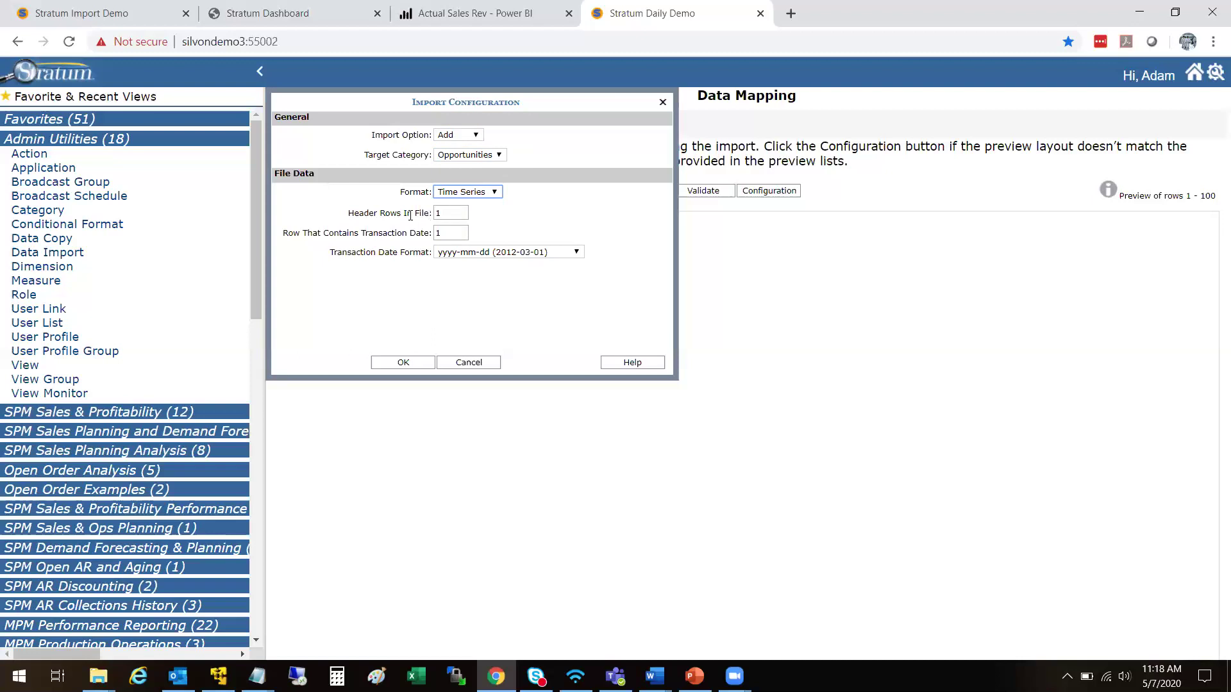
Set Header Rows In File to 3 and Row That Contains Transaction Date to 3
{"action": "left_click_drag", "start_coordinate": [346, 214], "coordinate": [432, 215]}
{"action": "left_click_drag", "start_coordinate": [283, 234], "coordinate": [436, 238]}
{"action": "left_click", "coordinate": [445, 216]}
{"action": "left_click", "coordinate": [445, 234]}
{"action": "key", "text": "BackSpace"}
{"action": "type", "text": "3"}
{"action": "key", "text": "Tab"}
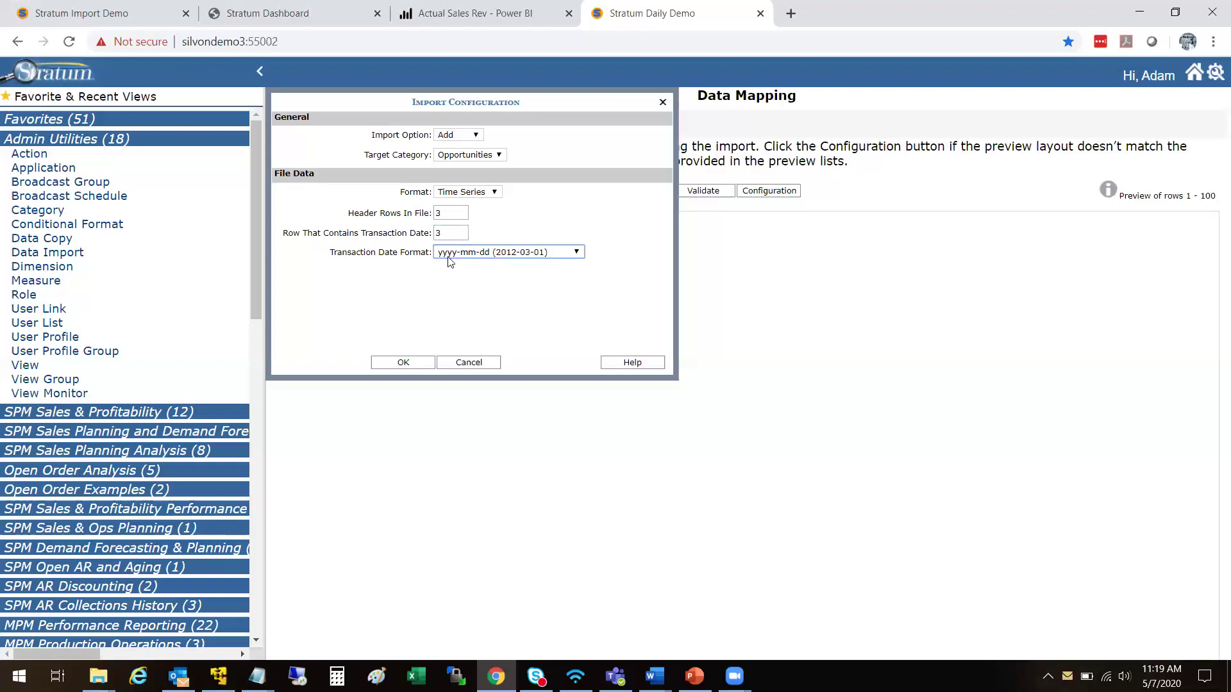
Try the m/d/yyyy, mm/dd/yy and yyyy-mm-dd options for the Transaction Date Format
{"action": "left_click", "coordinate": [449, 255]}
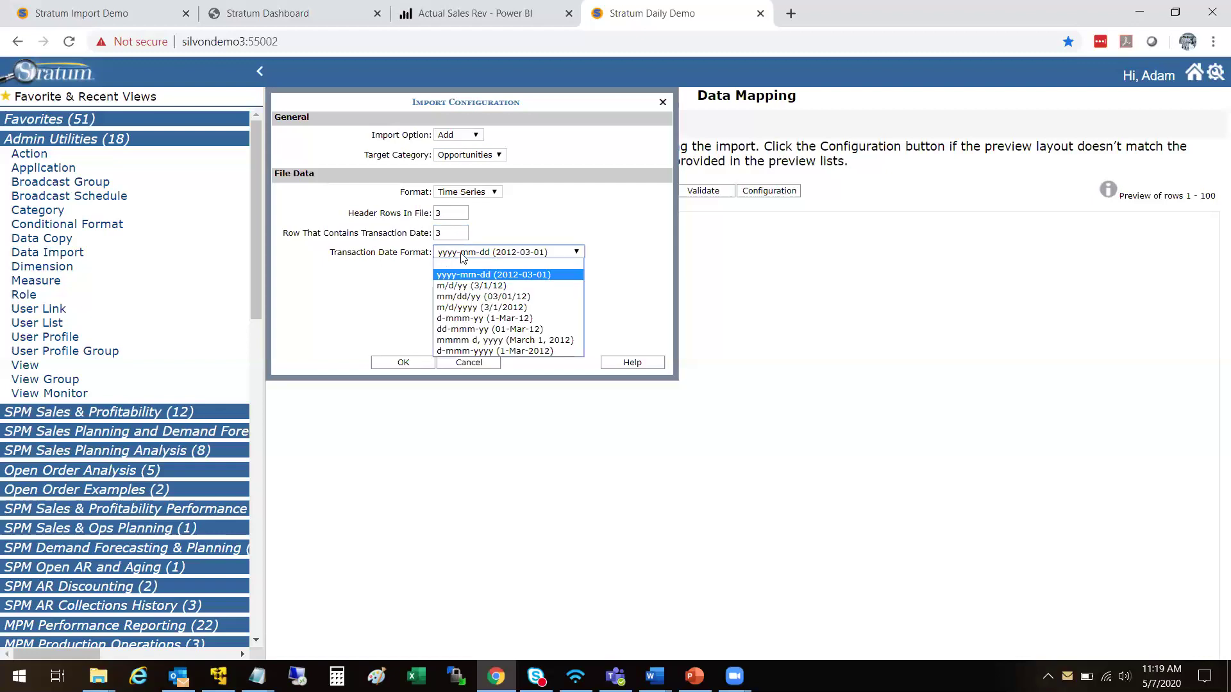
{"action": "left_click", "coordinate": [472, 307]}
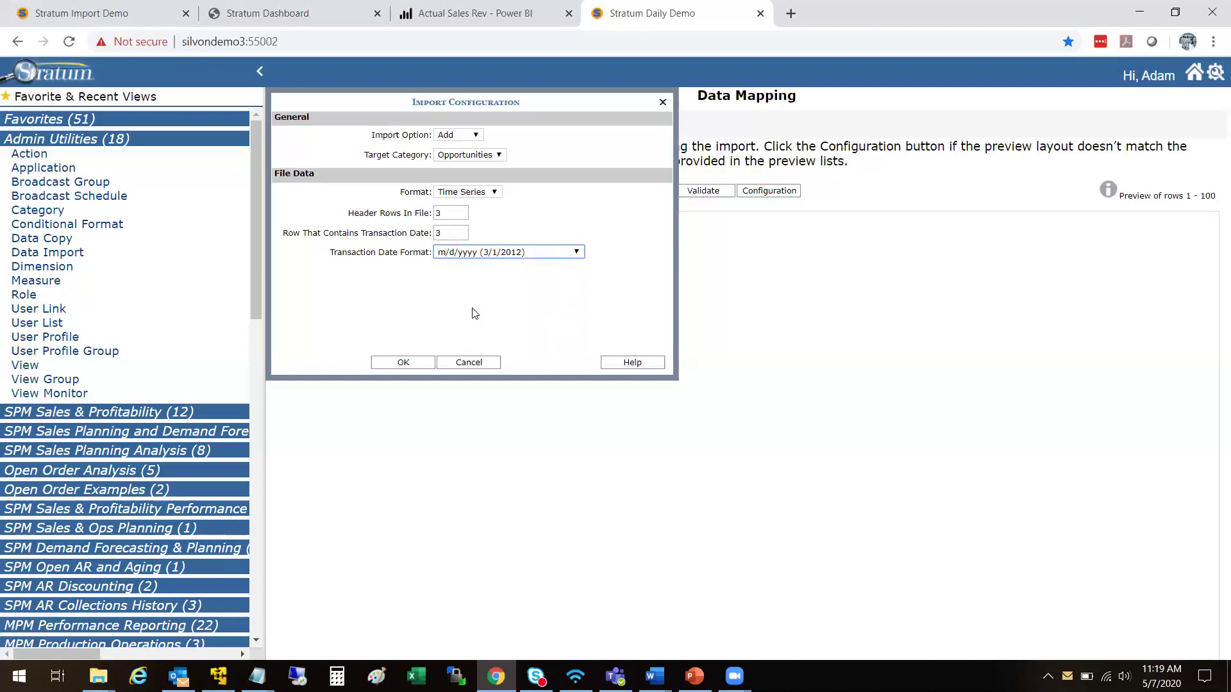
{"action": "left_click", "coordinate": [455, 257]}
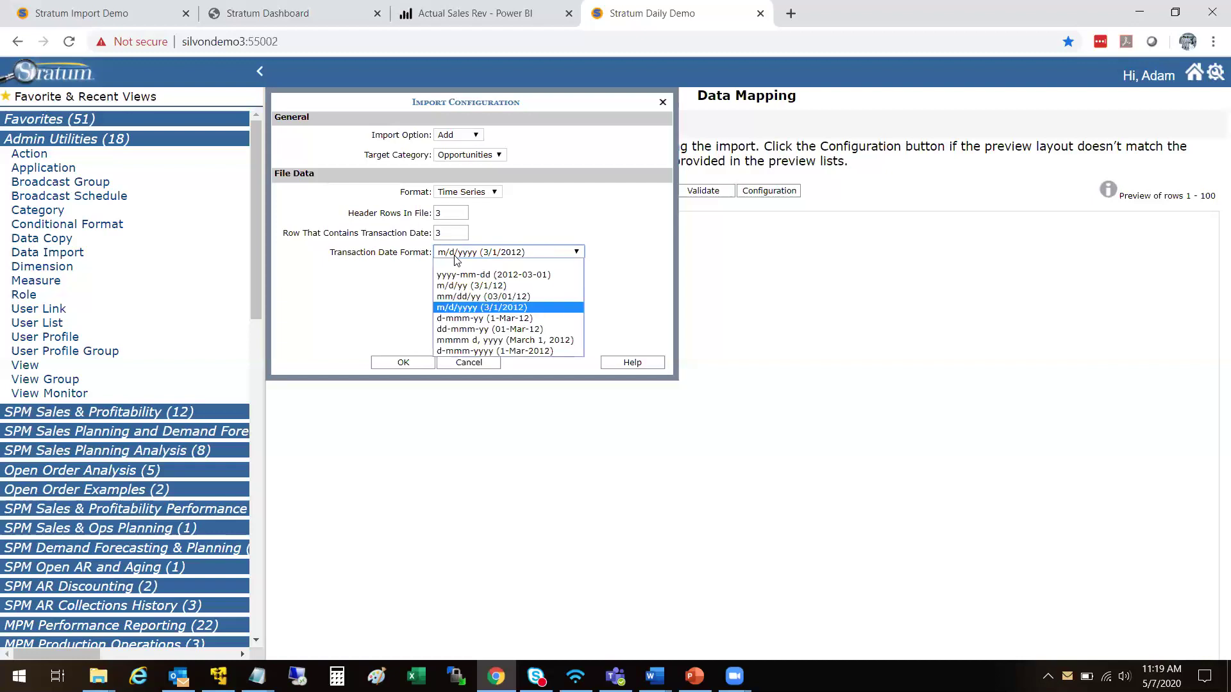
{"action": "left_click", "coordinate": [471, 296]}
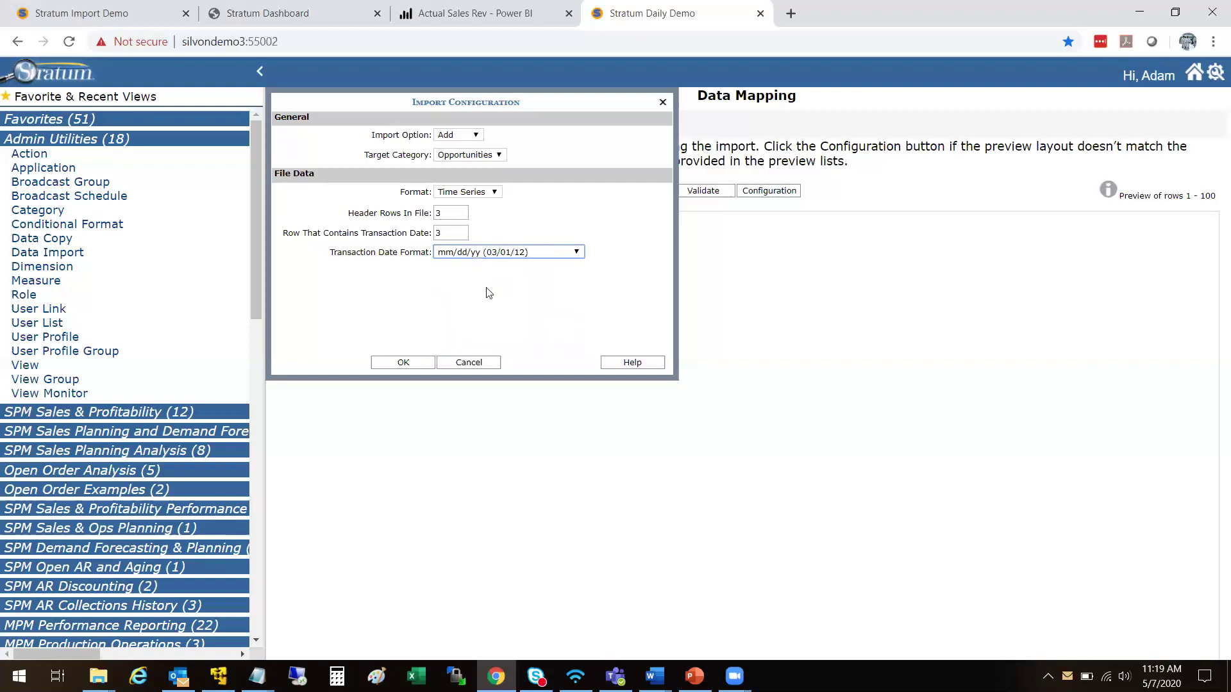
{"action": "left_click", "coordinate": [511, 255]}
{"action": "left_click", "coordinate": [501, 275]}
Set the Transaction Date Format to m/d/yyyy and apply the import configuration
{"action": "left_click", "coordinate": [511, 252]}
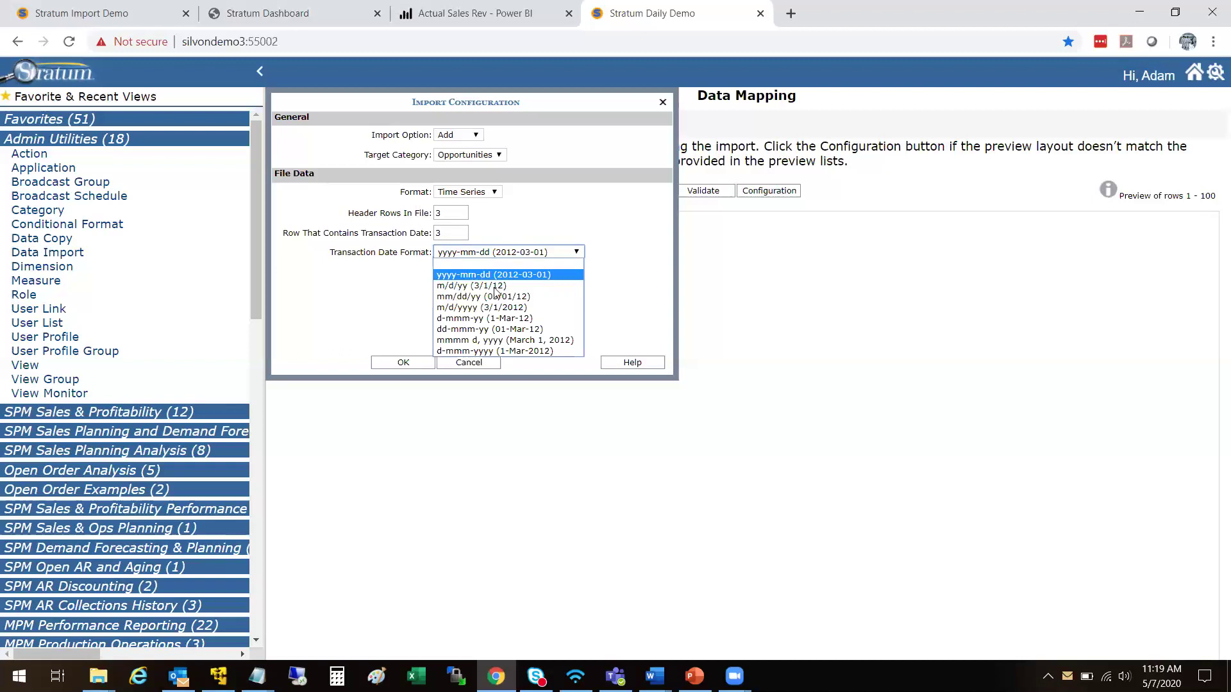
{"action": "left_click", "coordinate": [520, 307]}
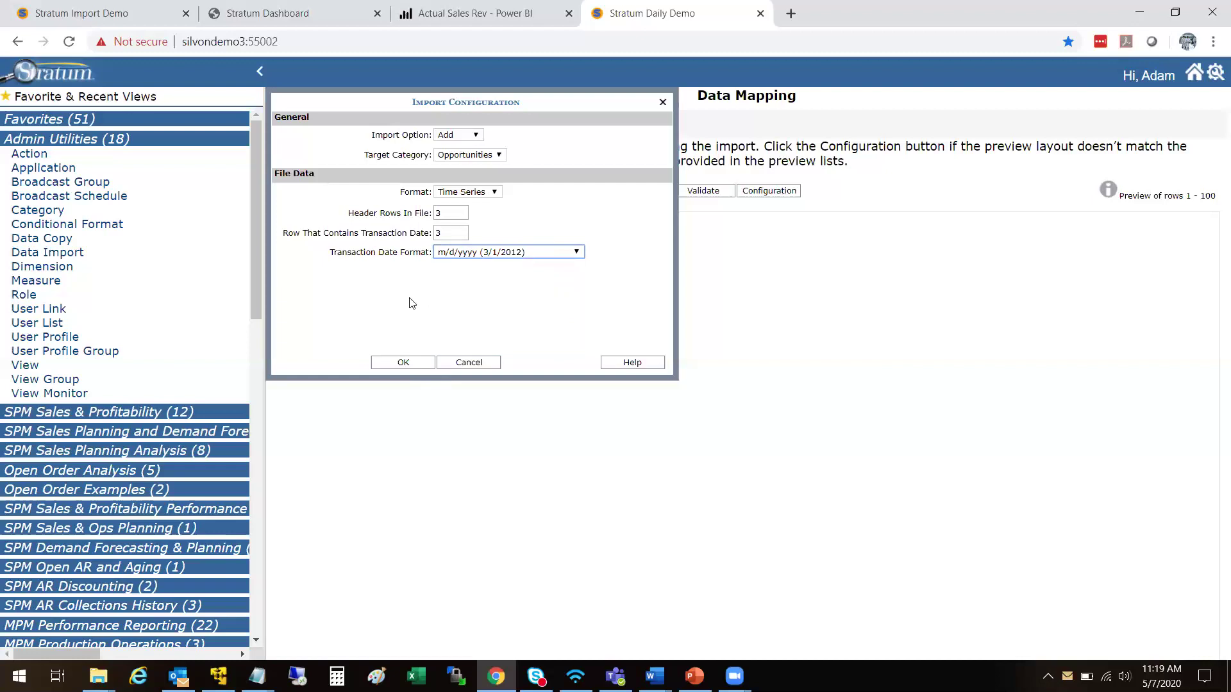
{"action": "left_click", "coordinate": [399, 363]}
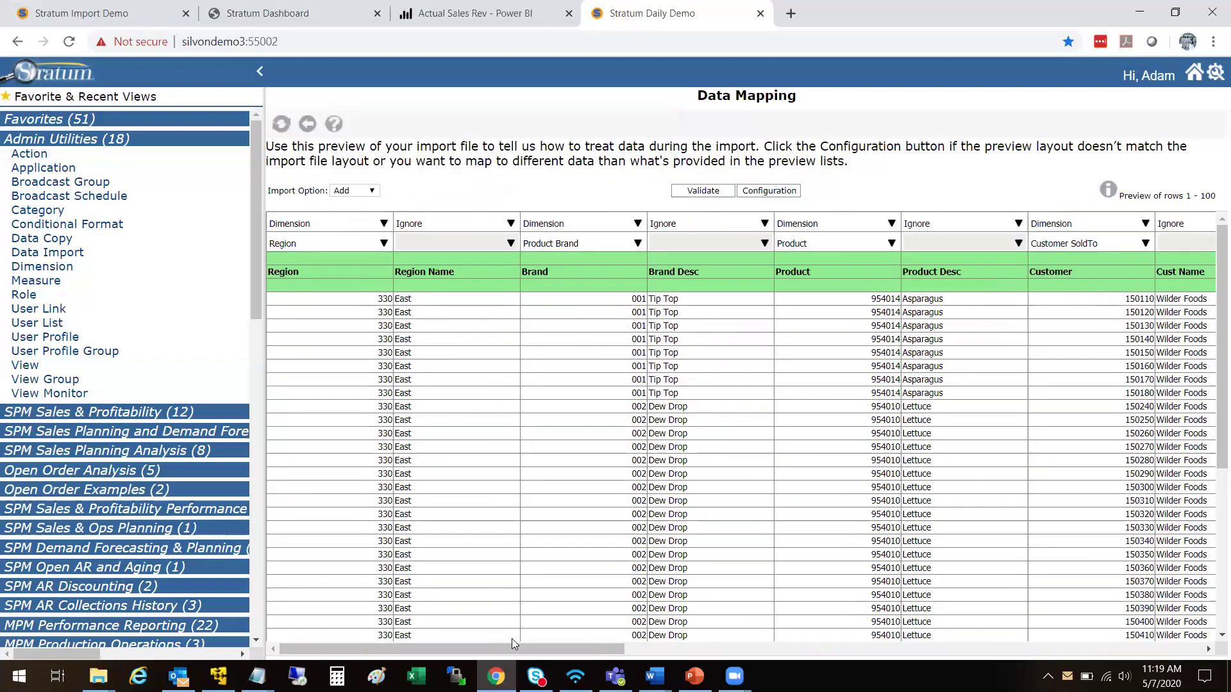
Hide the navigation pane and review the data type choices for the Region column, keeping Dimension
{"action": "left_click_drag", "start_coordinate": [600, 648], "coordinate": [476, 625]}
{"action": "left_click", "coordinate": [257, 73]}
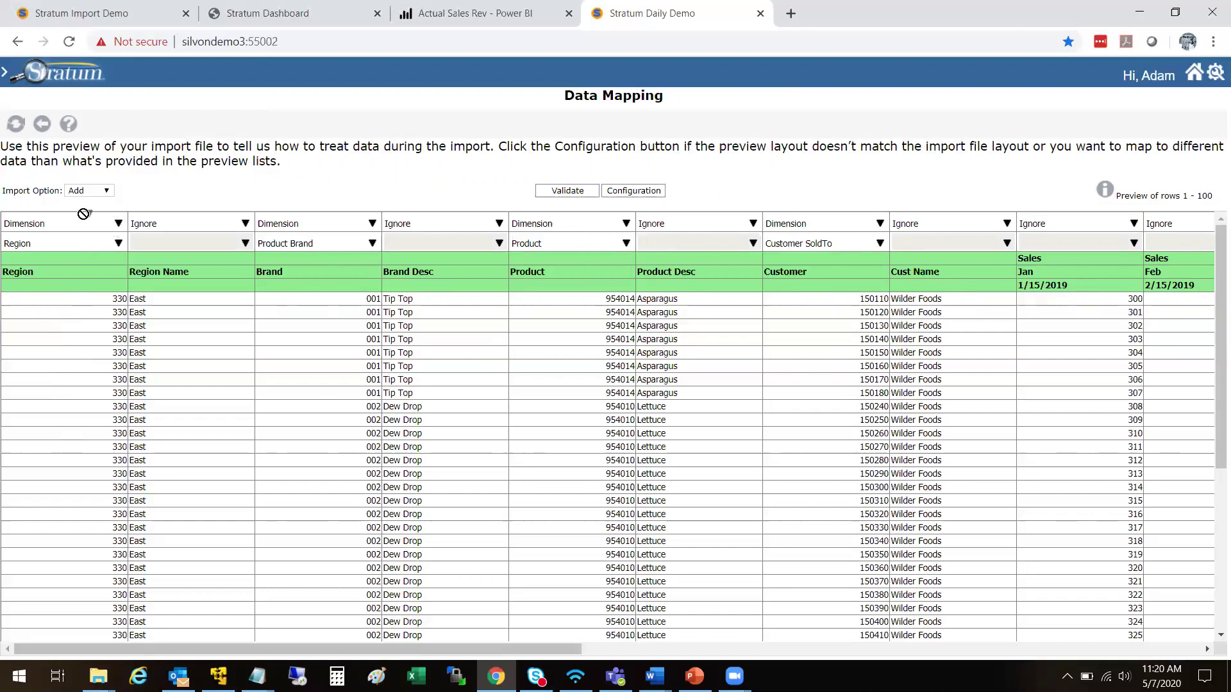
{"action": "left_click", "coordinate": [119, 224]}
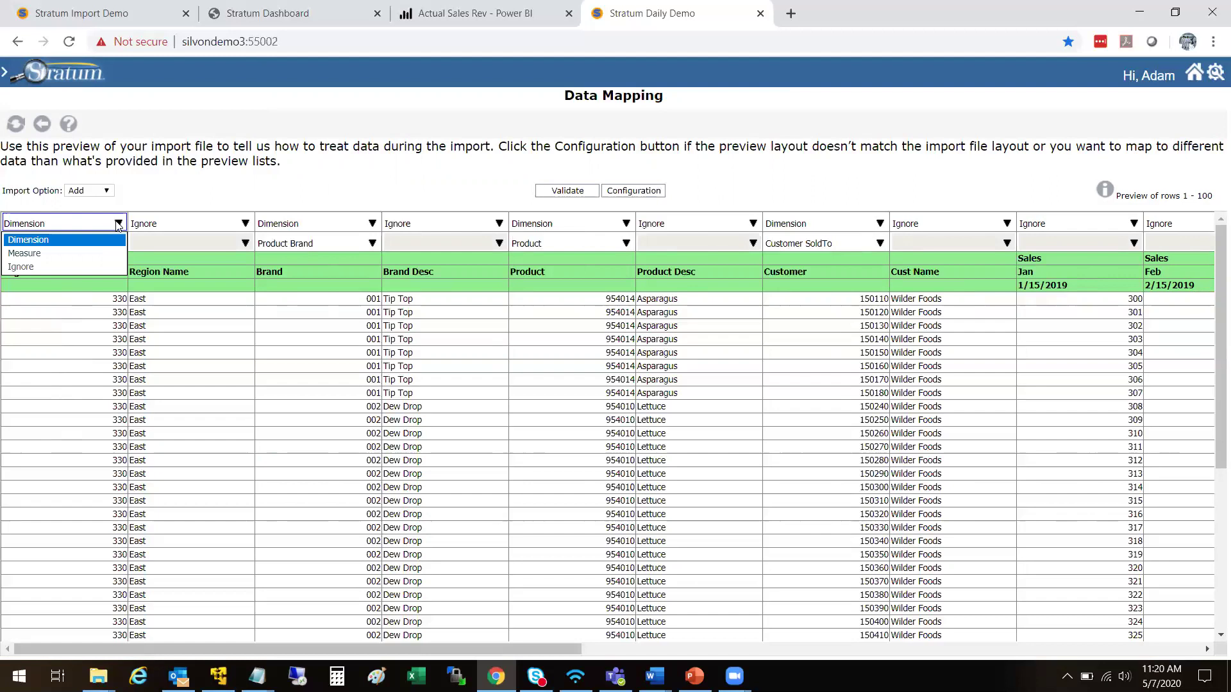
{"action": "left_click", "coordinate": [118, 224]}
{"action": "left_click", "coordinate": [117, 224]}
{"action": "left_click", "coordinate": [117, 224]}
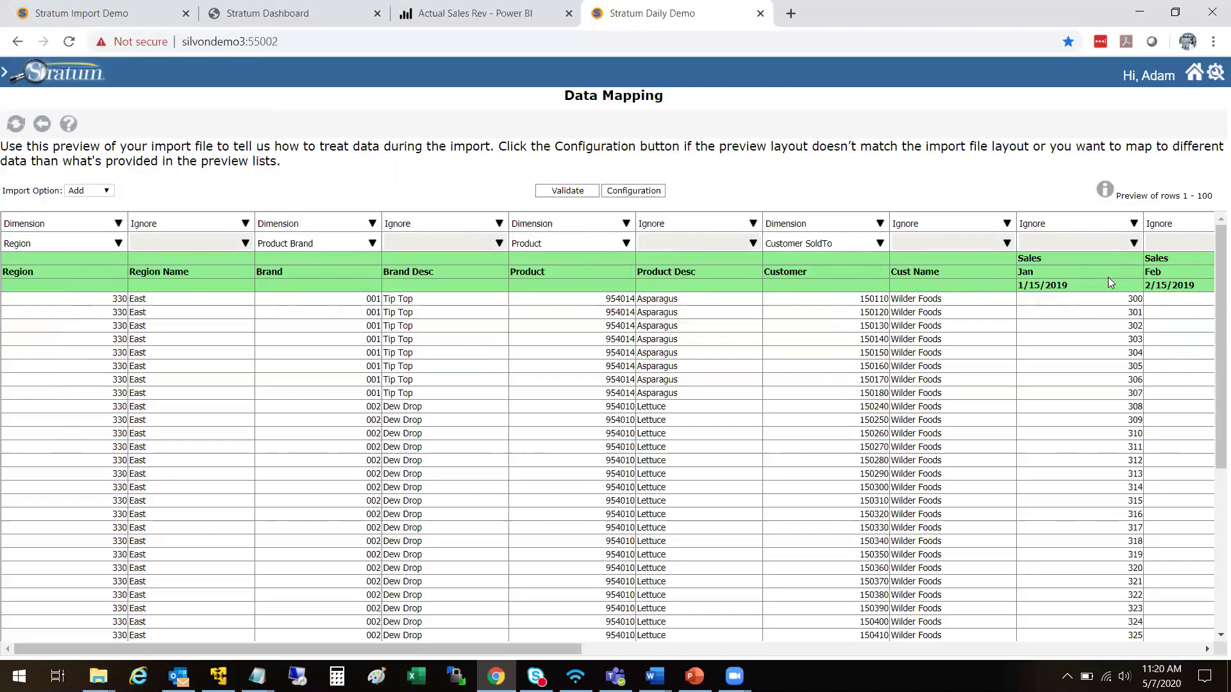
Examine the monthly Sales columns across the data mapping preview and return to the first column
{"action": "left_click_drag", "start_coordinate": [519, 650], "coordinate": [707, 641]}
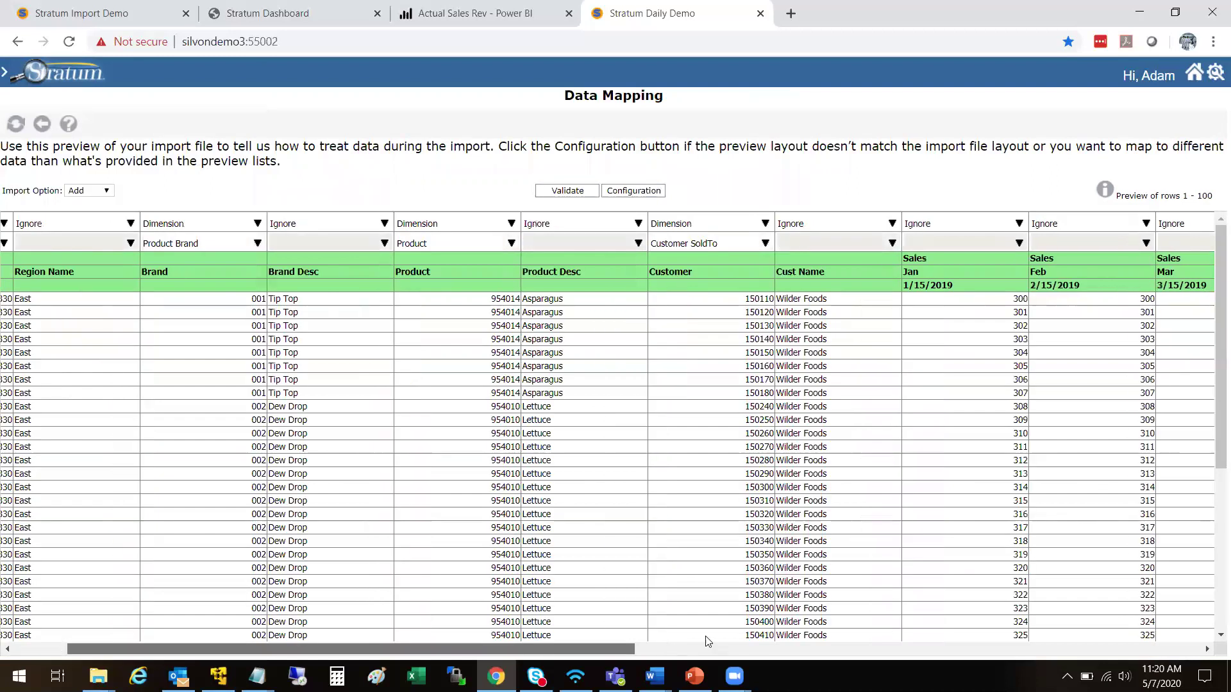
{"action": "scroll", "coordinate": [707, 641], "scroll_direction": "right", "scroll_amount": 10}
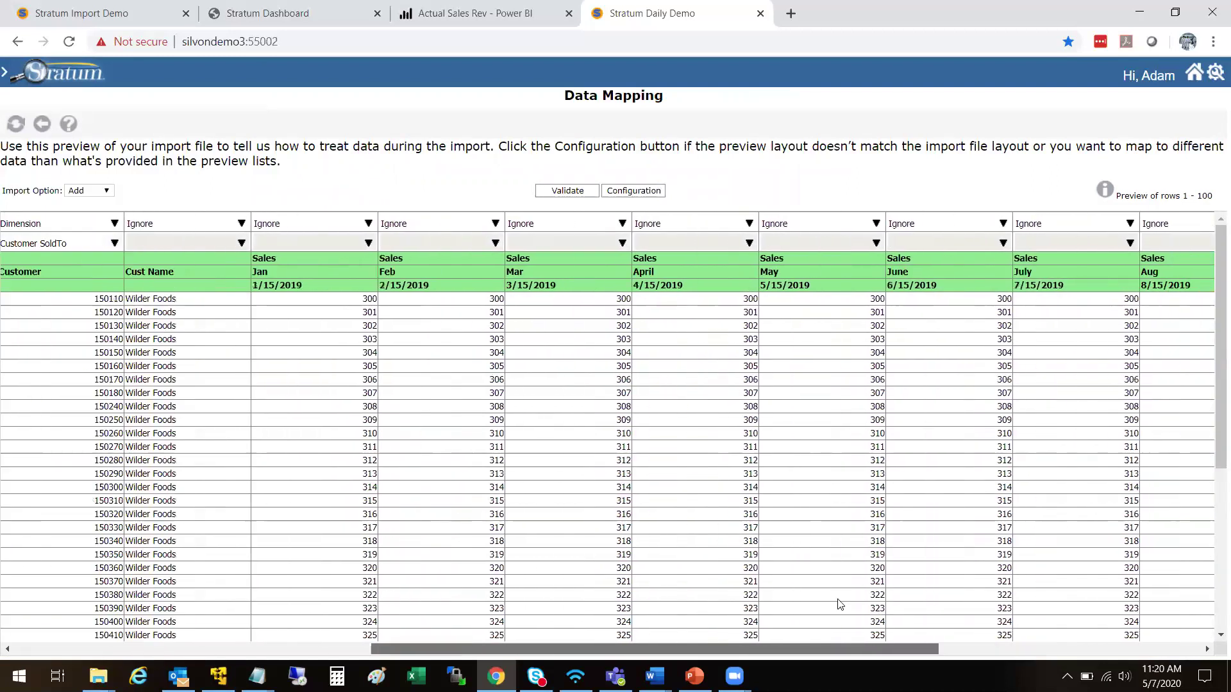
{"action": "scroll", "coordinate": [840, 604], "scroll_direction": "left", "scroll_amount": 15}
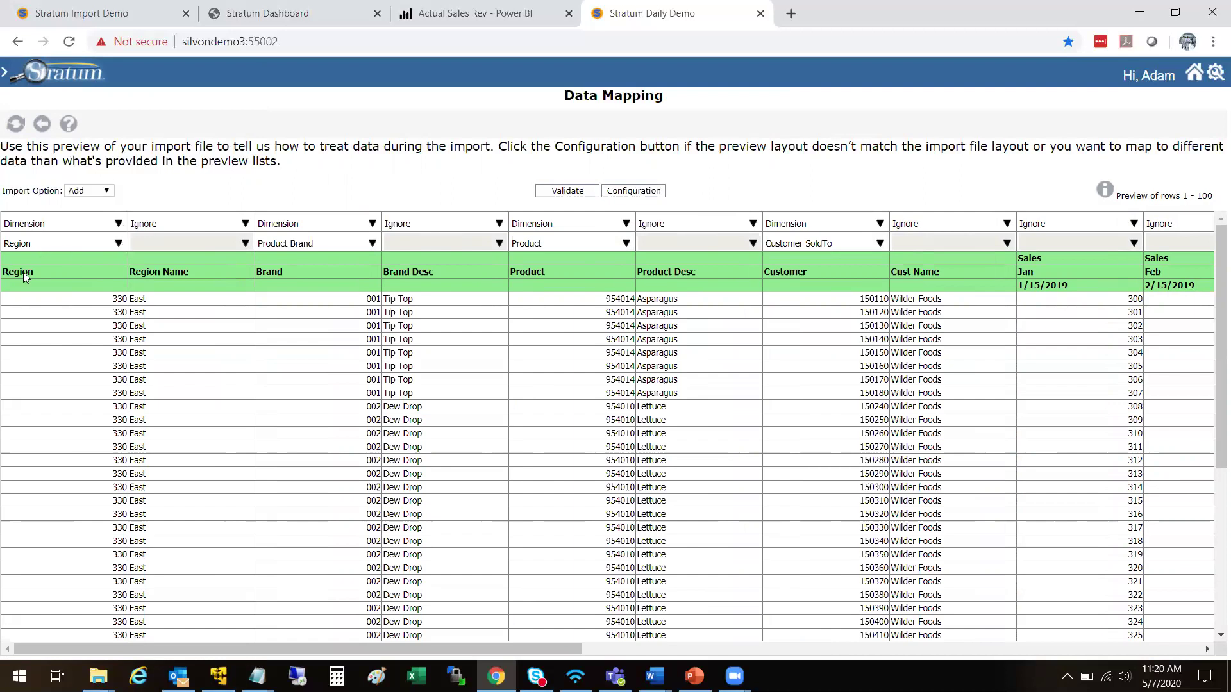
Review the full list of dimensions available for mapping the Region column, keeping Region
{"action": "left_click", "coordinate": [118, 244]}
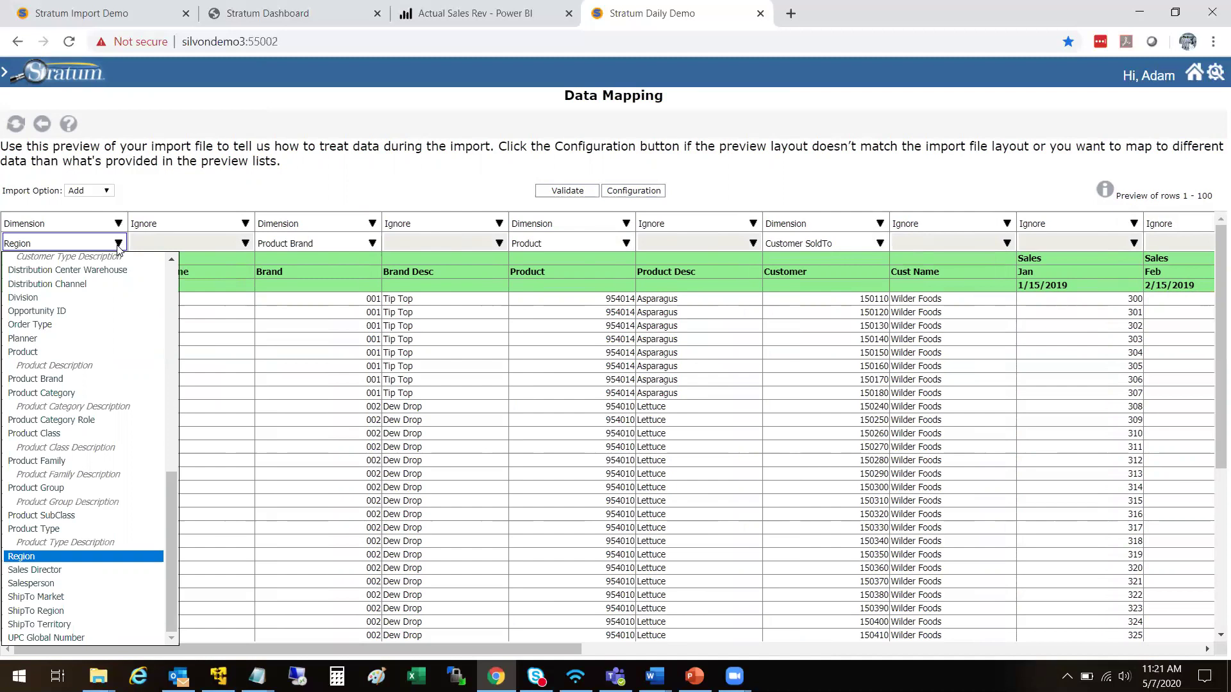
{"action": "left_click", "coordinate": [118, 244]}
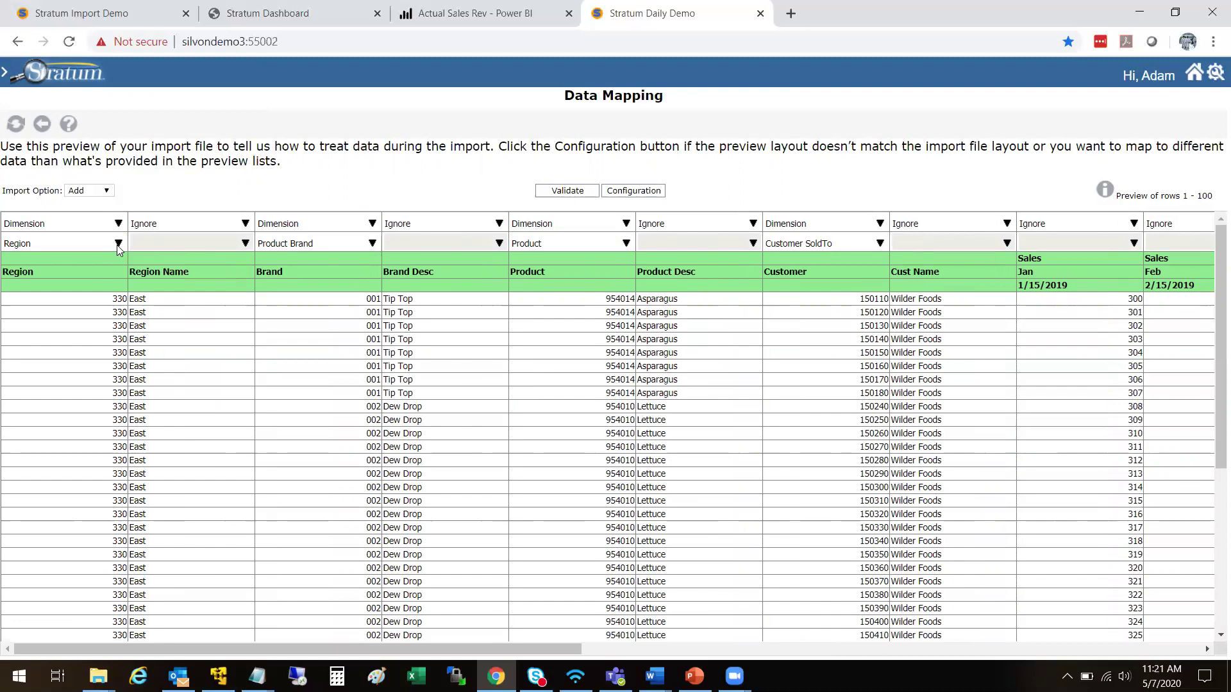
{"action": "left_click", "coordinate": [118, 244]}
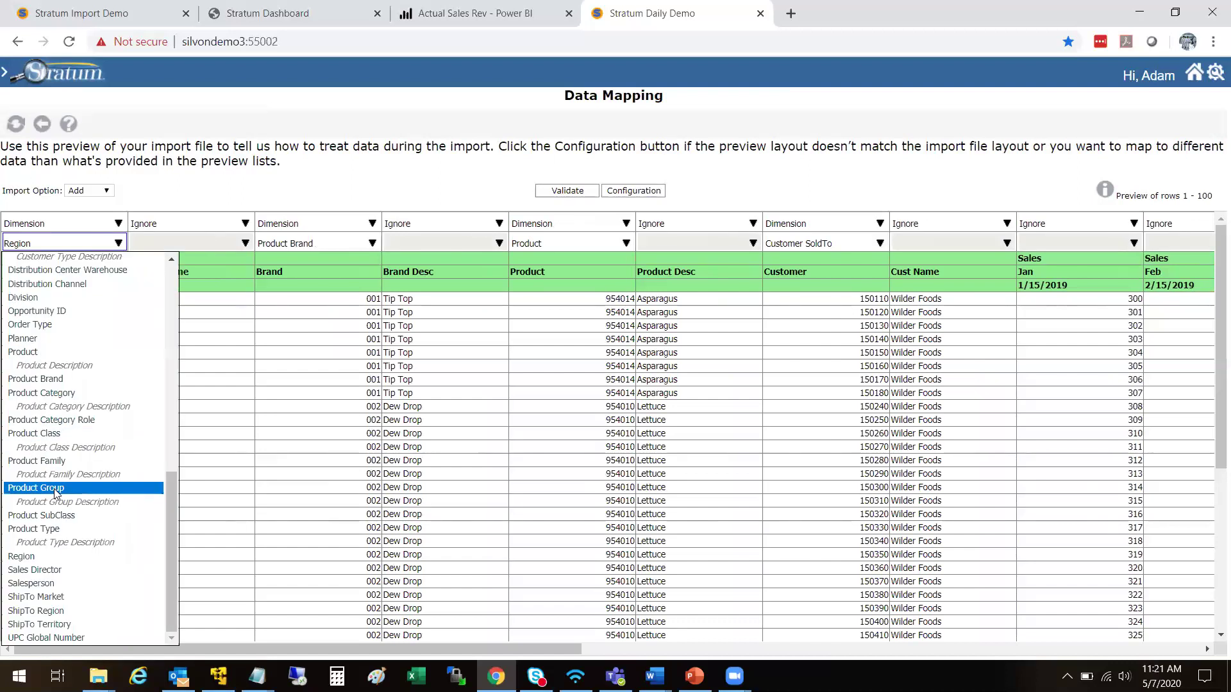
{"action": "left_click_drag", "start_coordinate": [172, 502], "coordinate": [165, 291]}
{"action": "left_click_drag", "start_coordinate": [172, 357], "coordinate": [195, 521]}
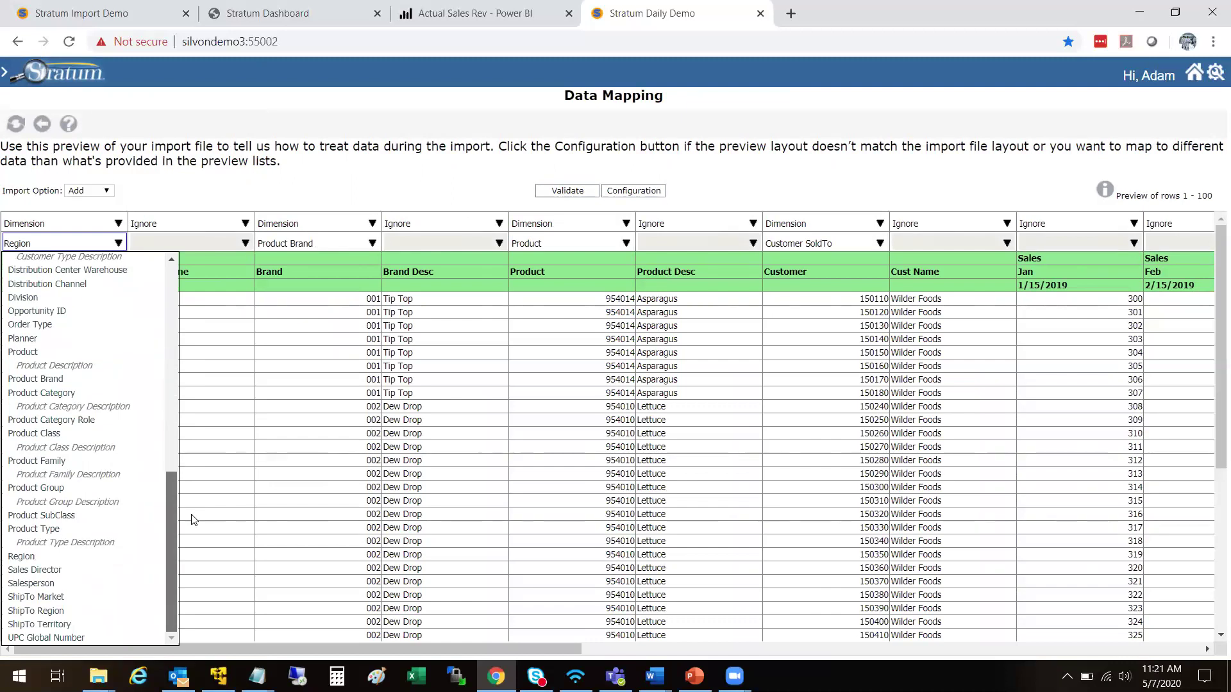
{"action": "left_click", "coordinate": [204, 177]}
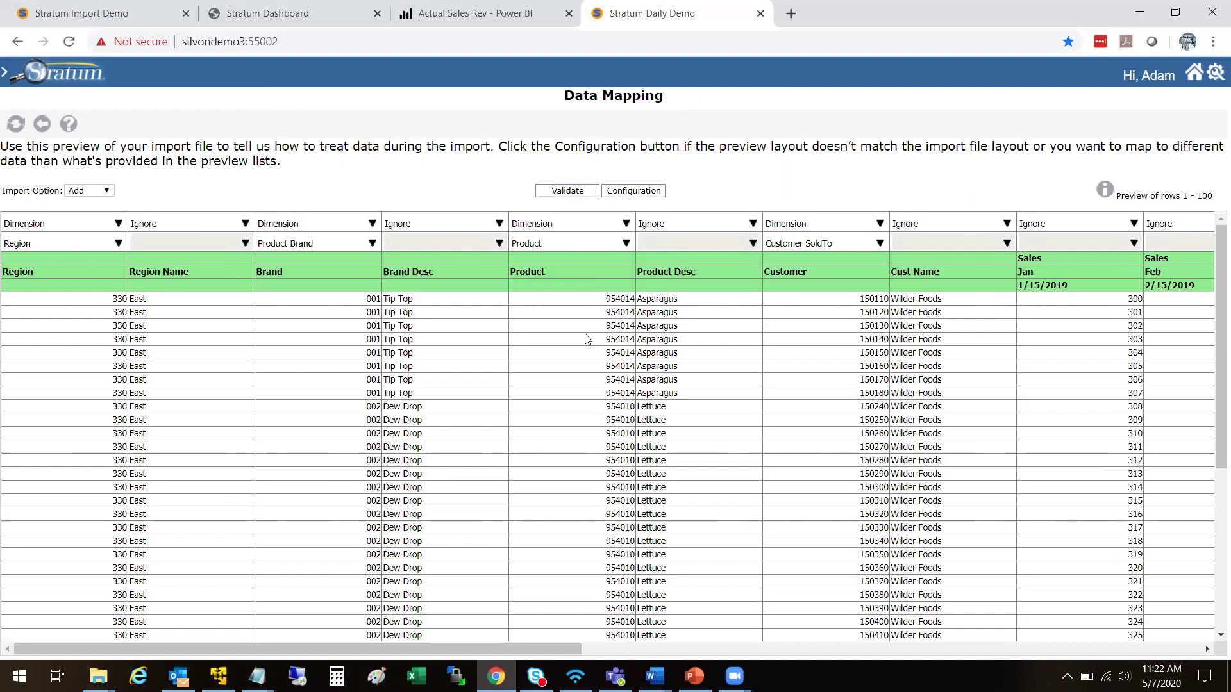
{"action": "left_click_drag", "start_coordinate": [553, 649], "coordinate": [195, 384]}
Switch to the Stratum Import Demo site and run the recently used UCD Imported Budget Example view for the East region
{"action": "left_click", "coordinate": [122, 11]}
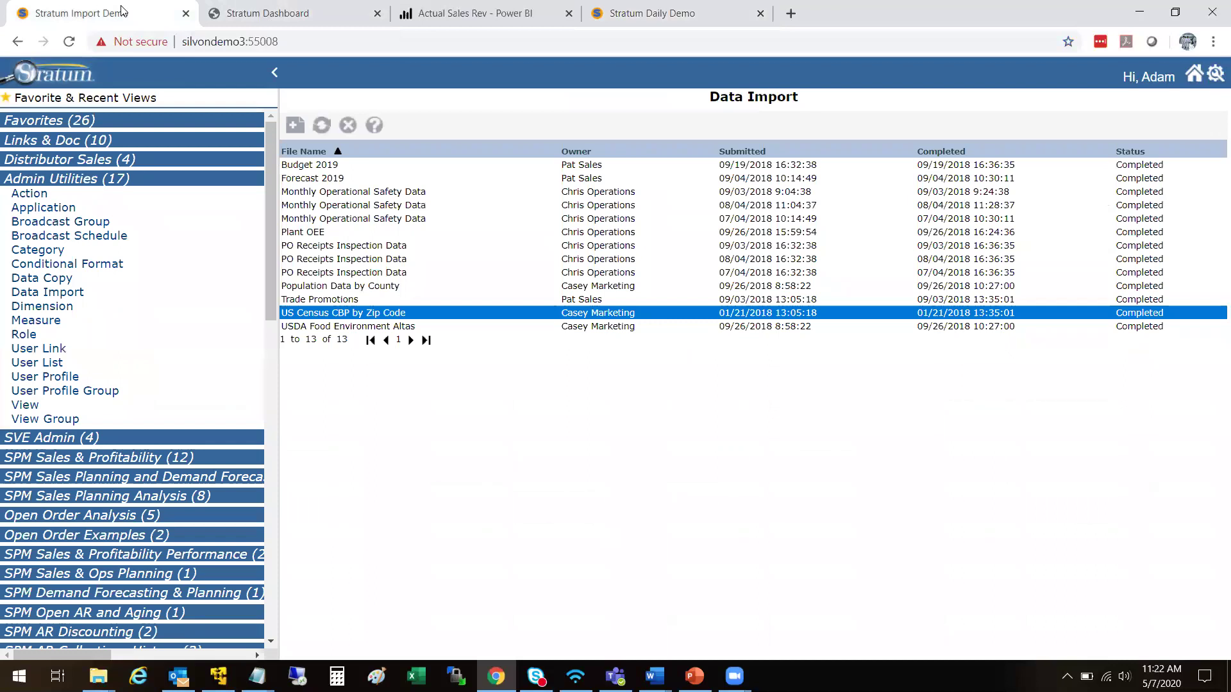
{"action": "left_click", "coordinate": [103, 97]}
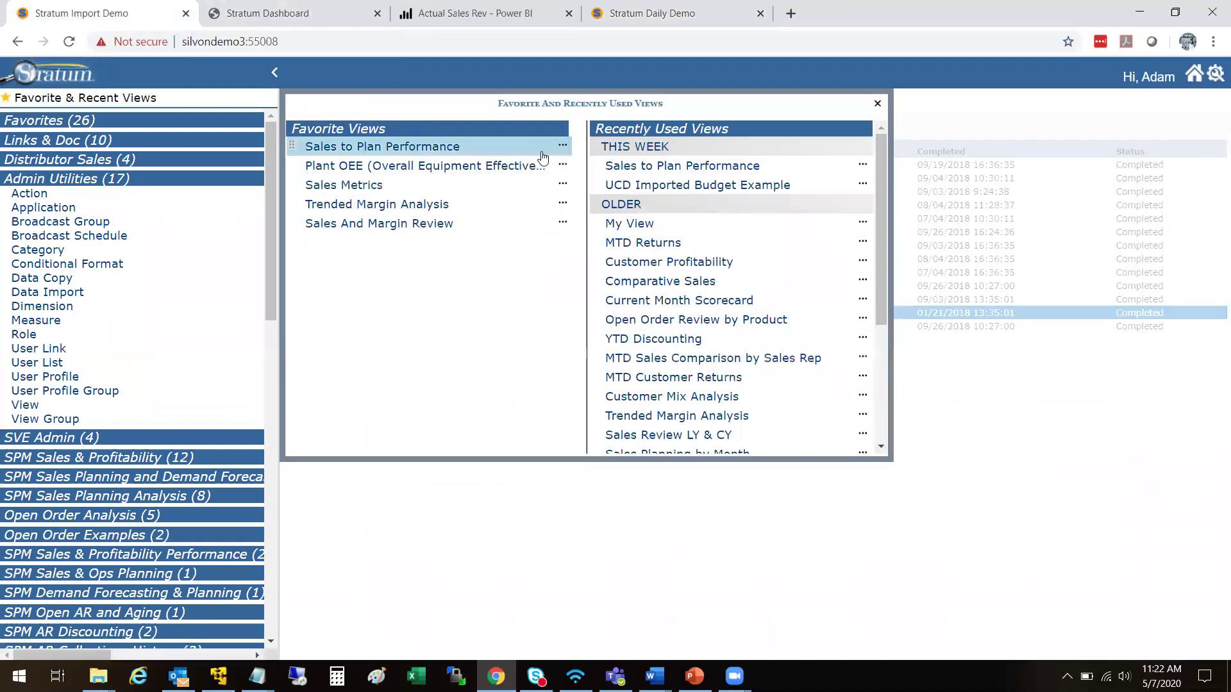
{"action": "left_click", "coordinate": [618, 186]}
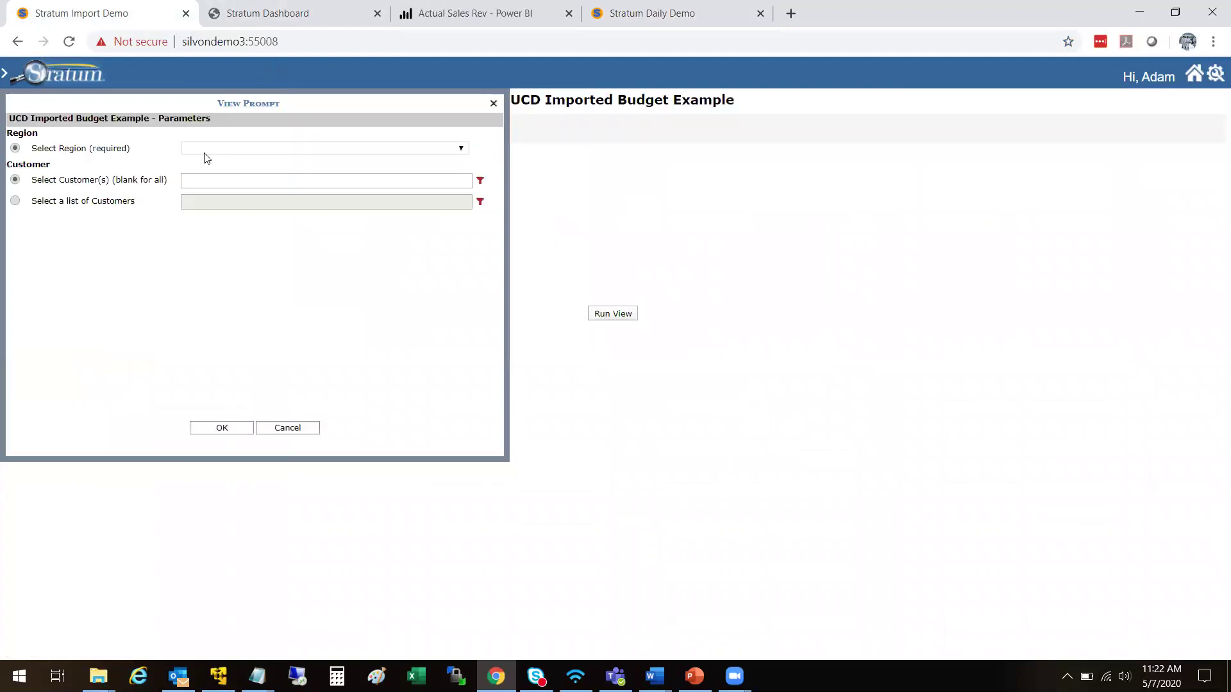
{"action": "left_click", "coordinate": [204, 152]}
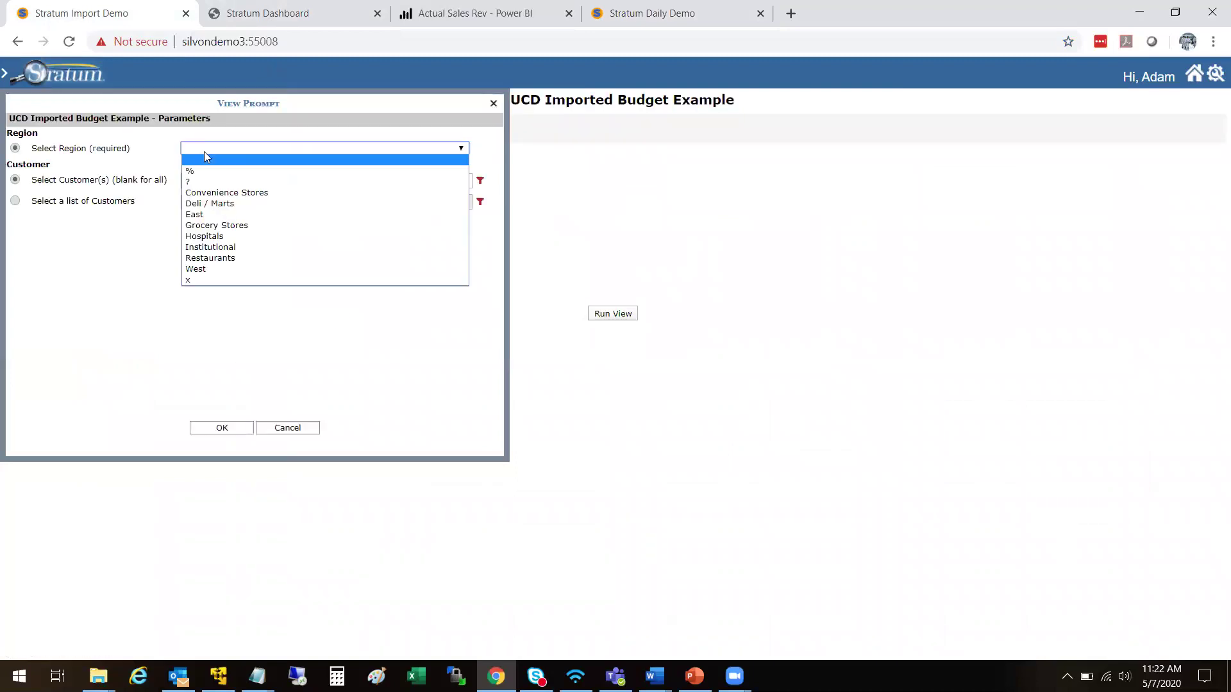
{"action": "left_click", "coordinate": [197, 214]}
{"action": "left_click", "coordinate": [212, 430]}
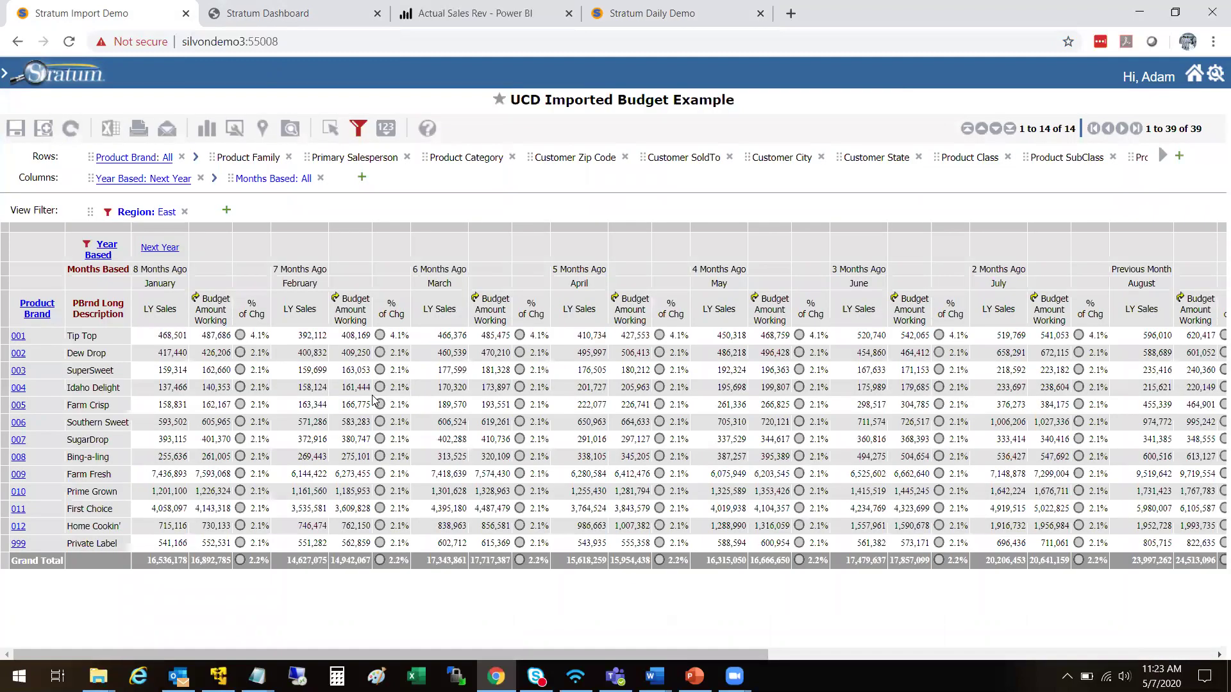
Collapse the monthly columns under Next Year and inspect the Budget Amount Working values for several product brands
{"action": "left_click", "coordinate": [160, 249]}
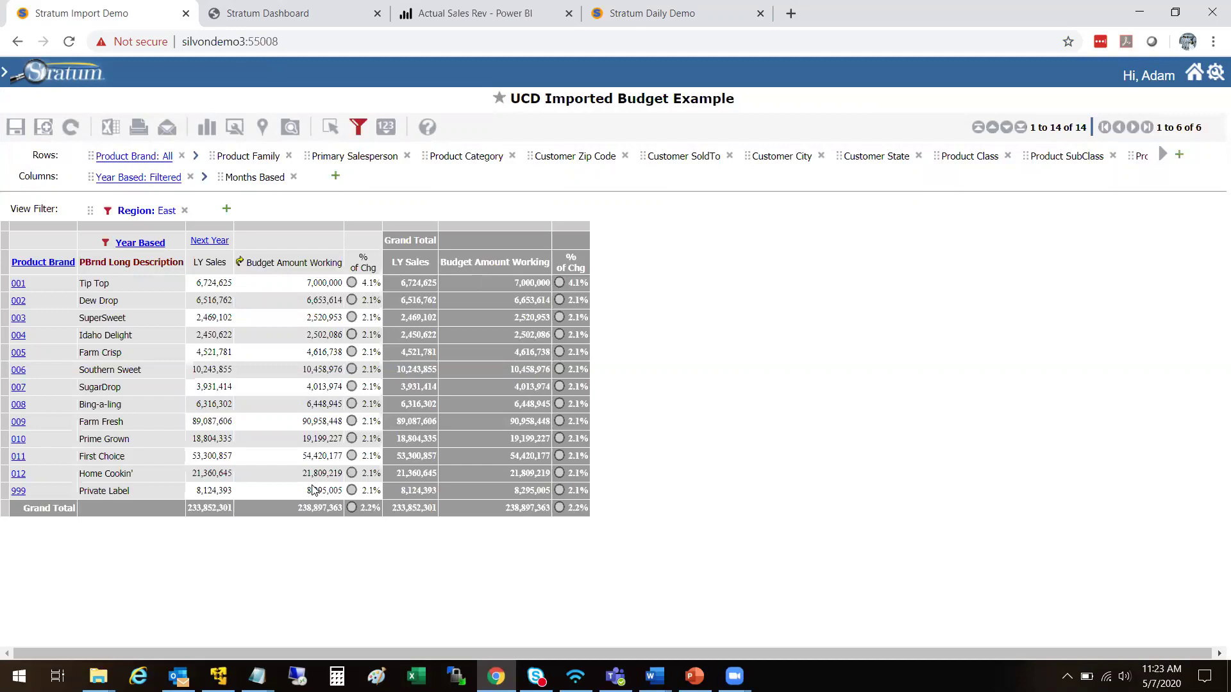
{"action": "left_click", "coordinate": [302, 282]}
{"action": "left_click", "coordinate": [288, 322]}
{"action": "left_click", "coordinate": [293, 354]}
{"action": "left_click", "coordinate": [295, 388]}
{"action": "left_click", "coordinate": [296, 421]}
{"action": "left_click", "coordinate": [298, 439]}
Regroup the view's rows by Product Class and inspect the Budget Amount Working column
{"action": "left_click_drag", "start_coordinate": [963, 156], "coordinate": [8, 259]}
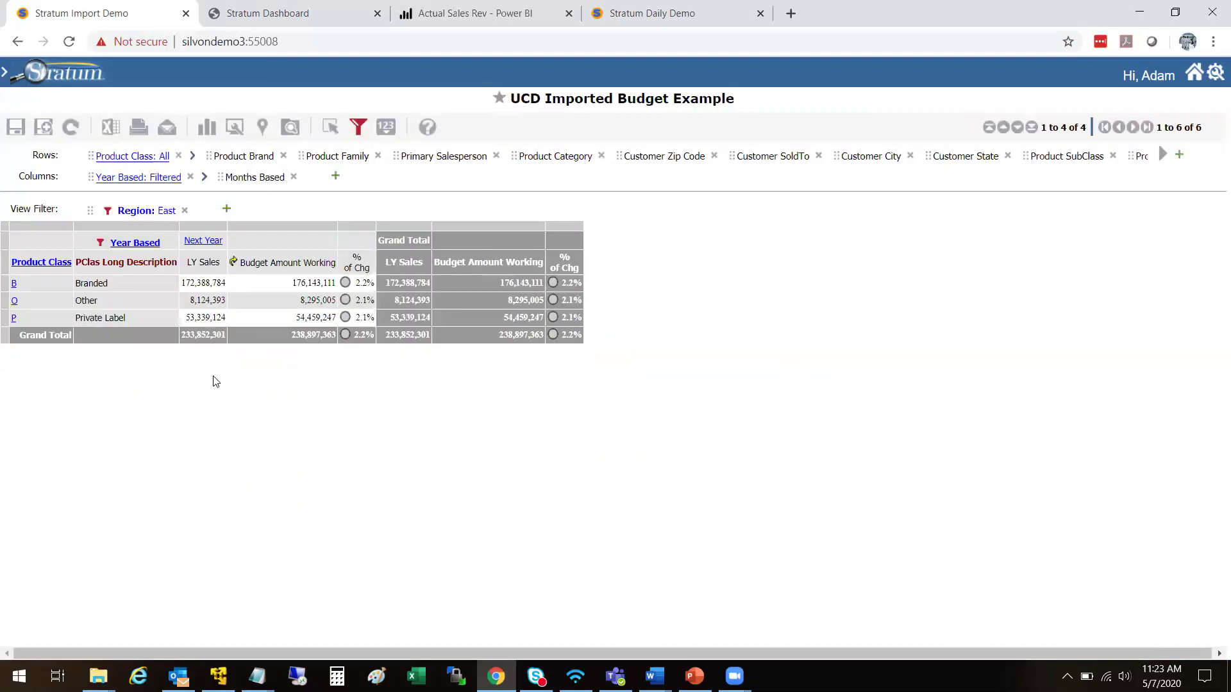
{"action": "left_click", "coordinate": [288, 225]}
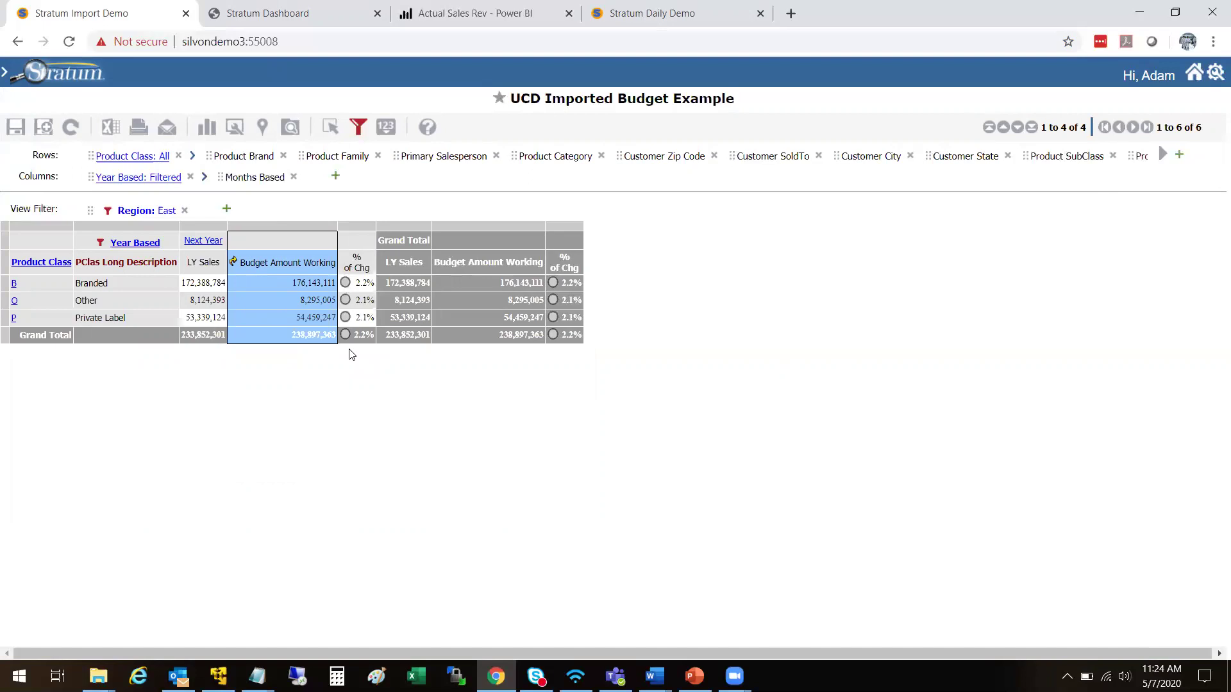
{"action": "left_click", "coordinate": [317, 299]}
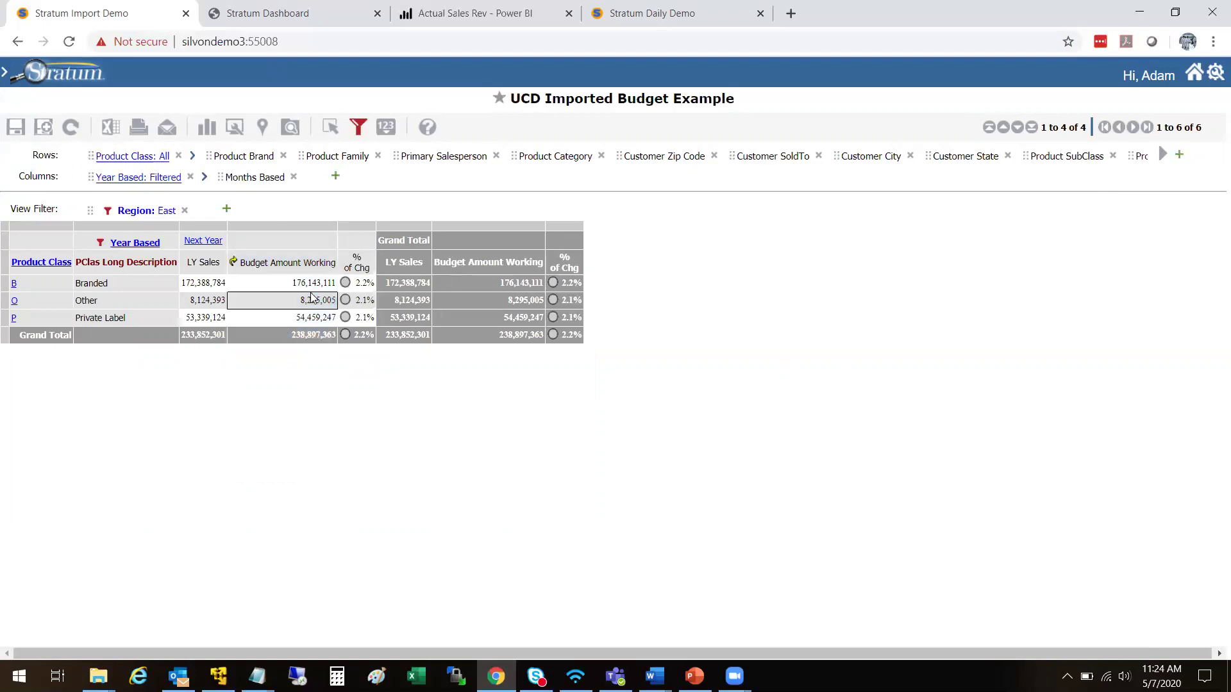
Inspect the editable Budget Amount Working cells for the Branded, Other and Private Label product classes
{"action": "left_click", "coordinate": [309, 286]}
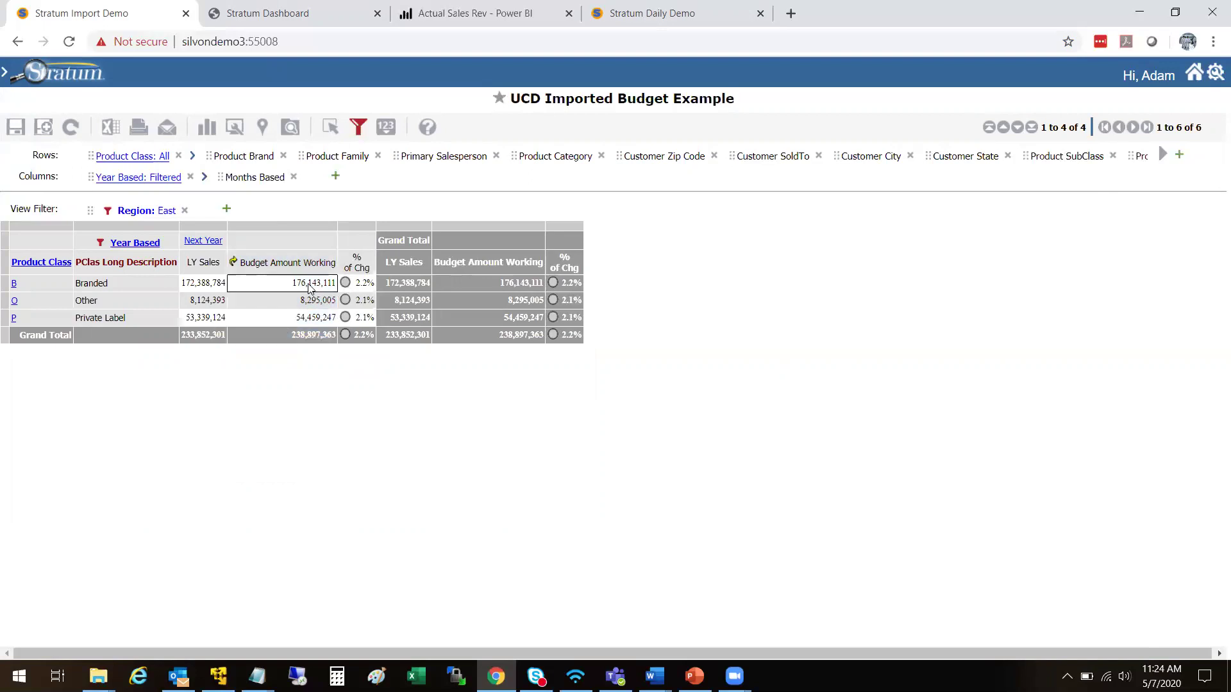
{"action": "left_click", "coordinate": [293, 290]}
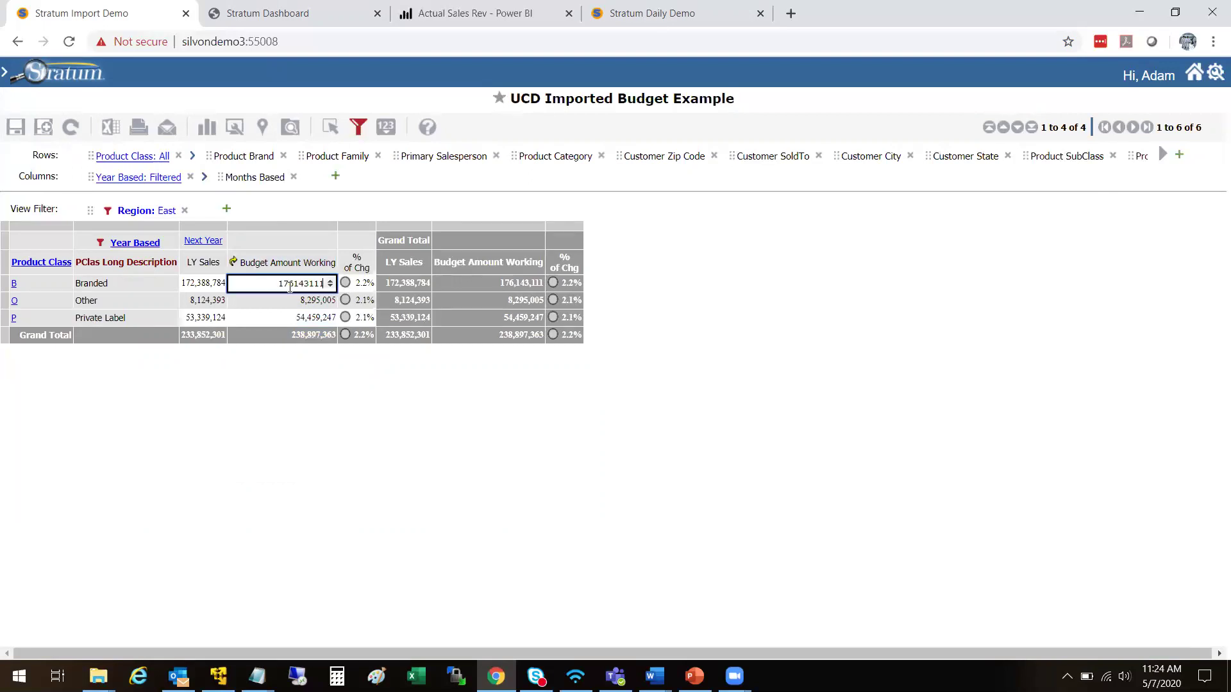
{"action": "left_click", "coordinate": [281, 317]}
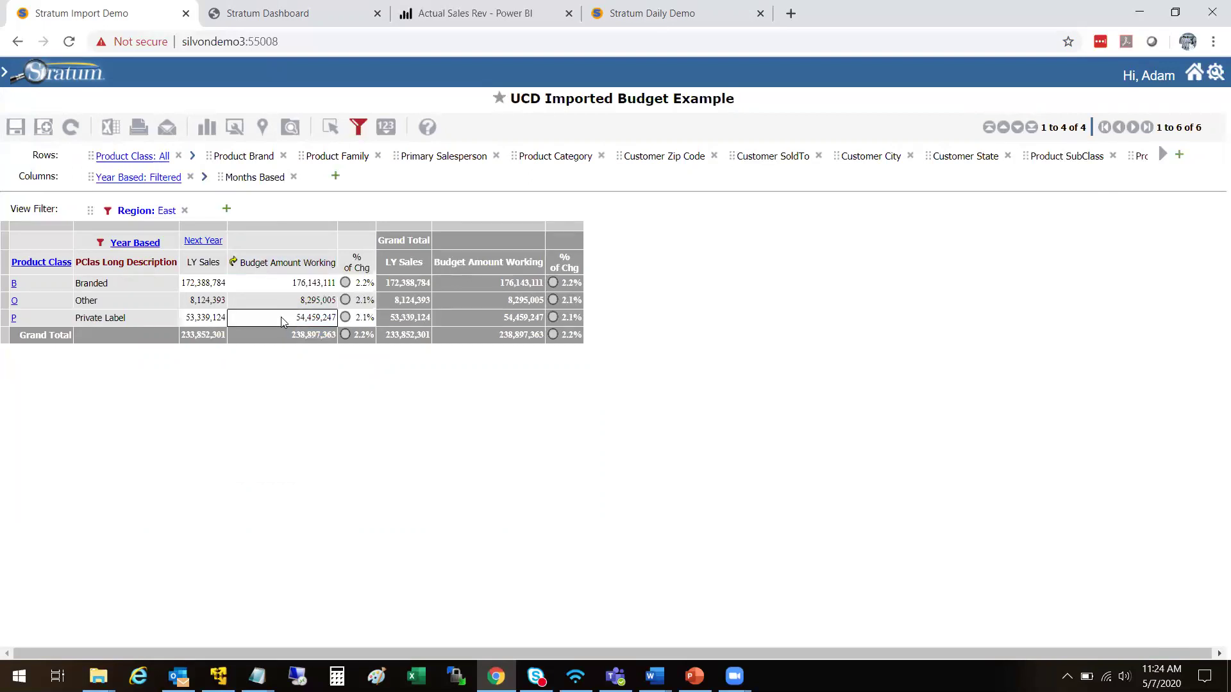
{"action": "left_click", "coordinate": [284, 305]}
{"action": "left_click", "coordinate": [284, 305]}
{"action": "double_click", "coordinate": [284, 302]}
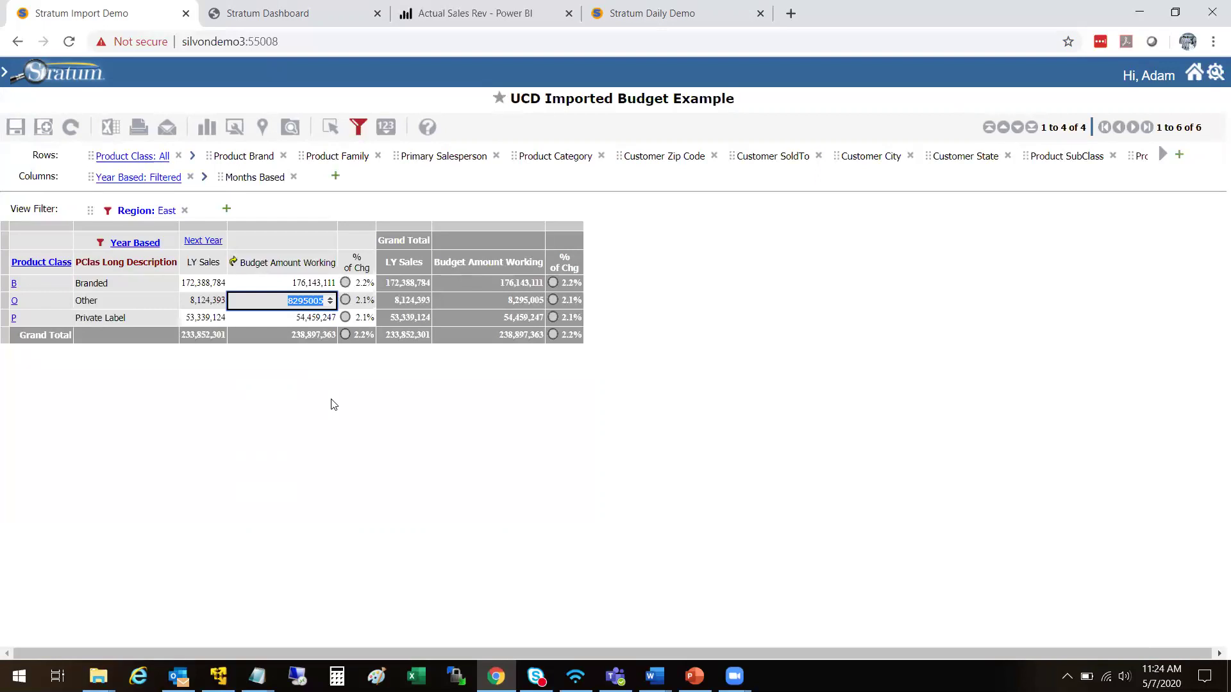
{"action": "left_click", "coordinate": [295, 288]}
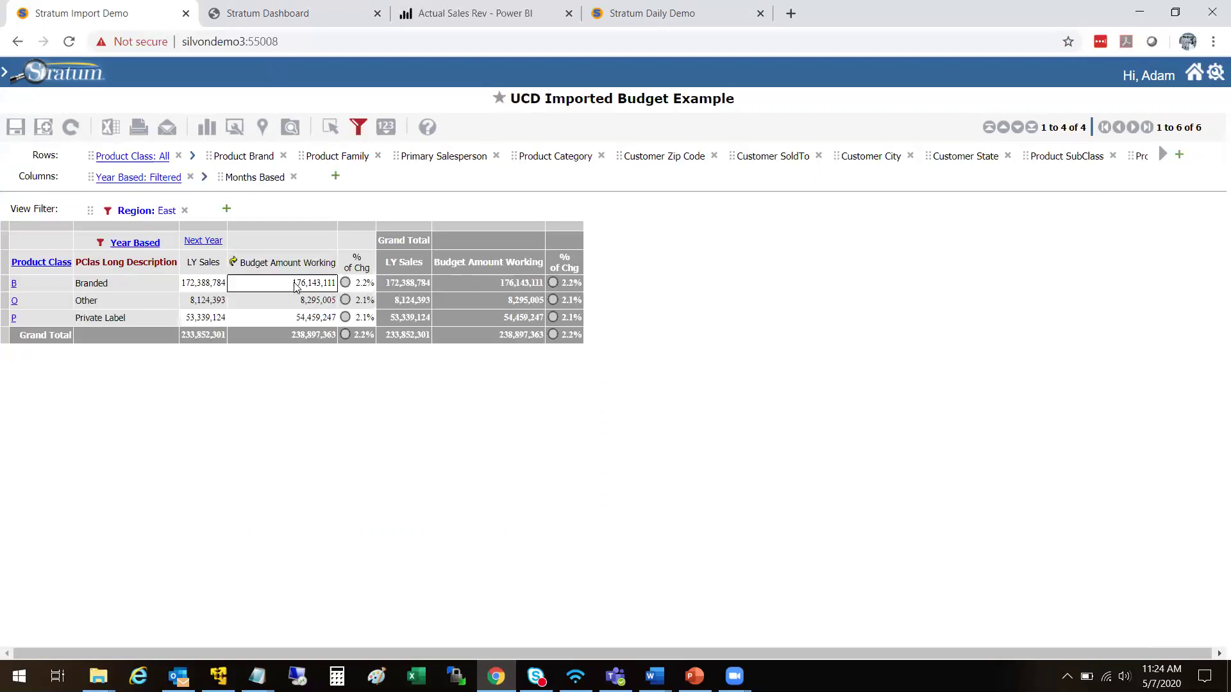
{"action": "left_click", "coordinate": [290, 300]}
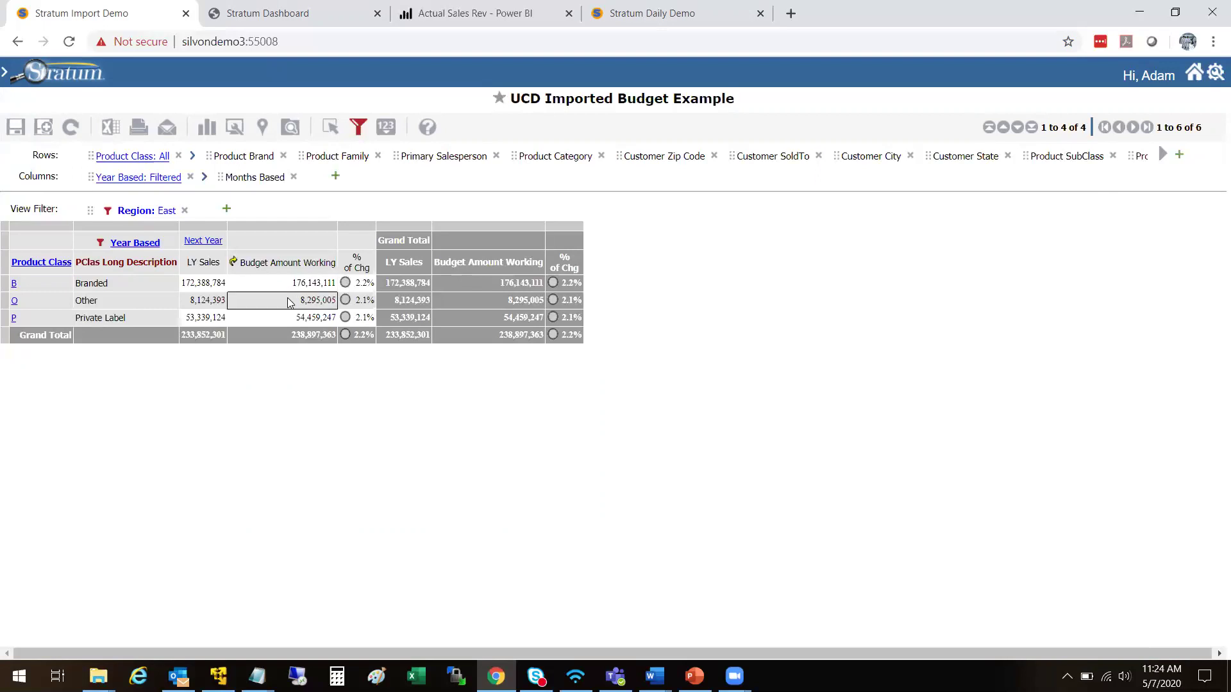
{"action": "left_click", "coordinate": [289, 285]}
{"action": "key", "text": "ctrl+a"}
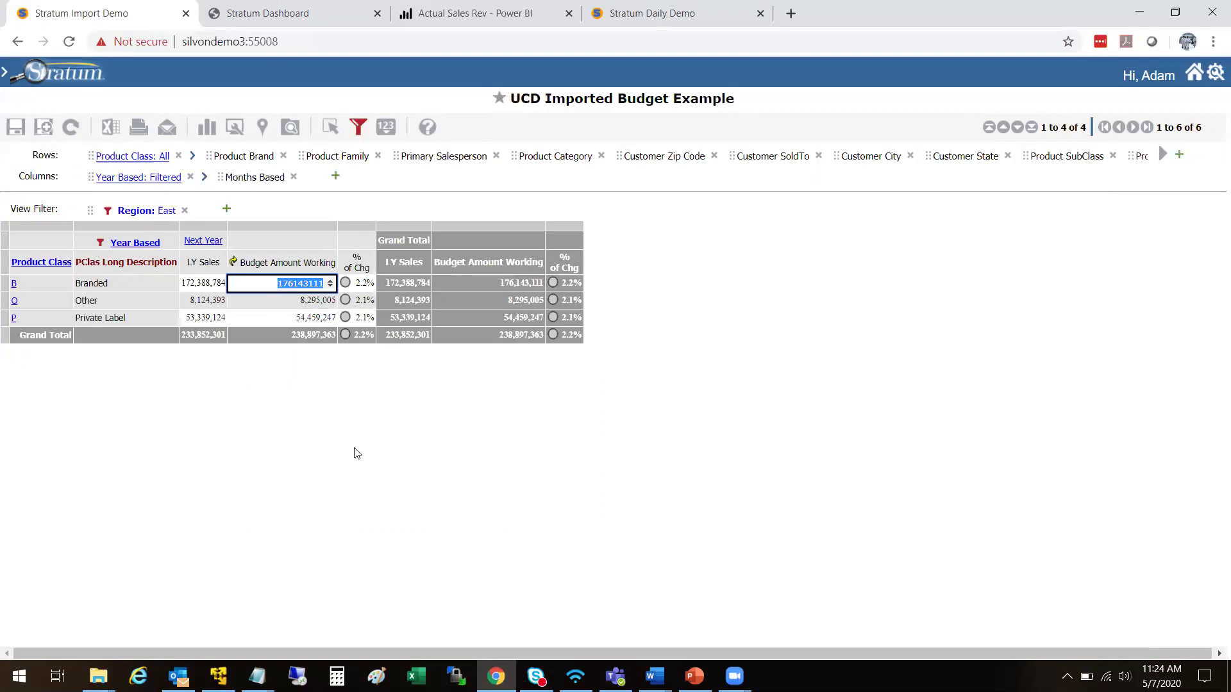
{"action": "left_click", "coordinate": [305, 337]}
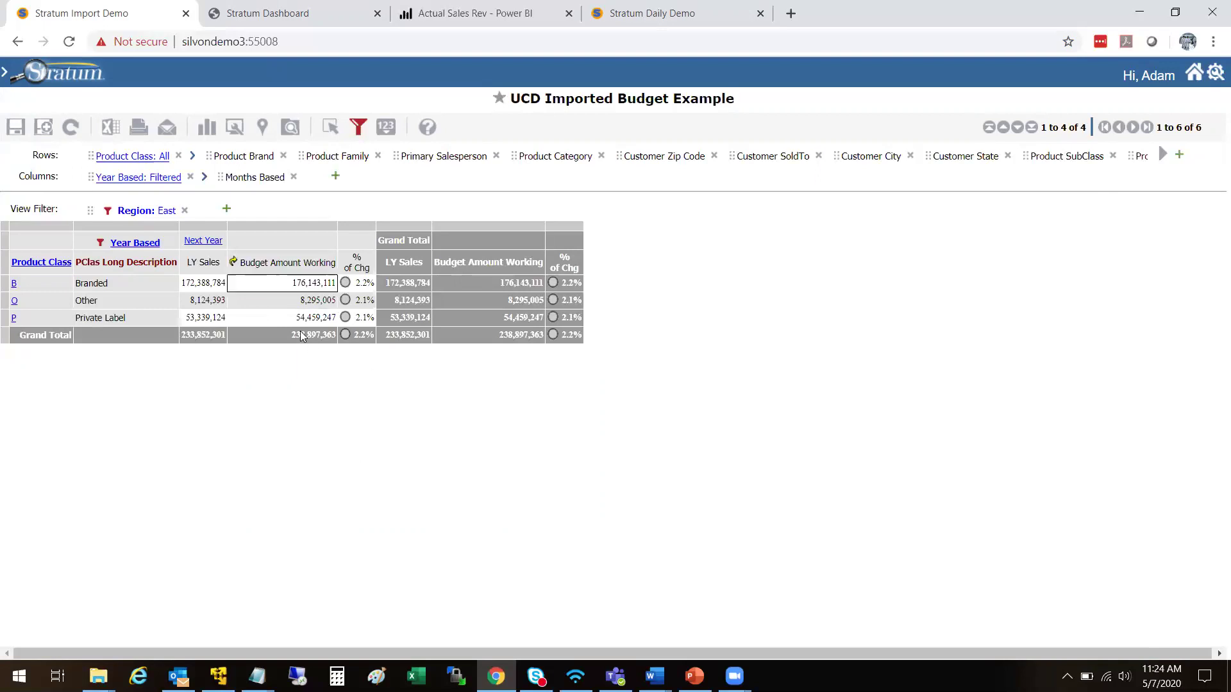
Set the Next Year Budget Amount Working for the Branded product class to 180,000,000
{"action": "left_click", "coordinate": [279, 289]}
{"action": "key", "text": "ctrl+a"}
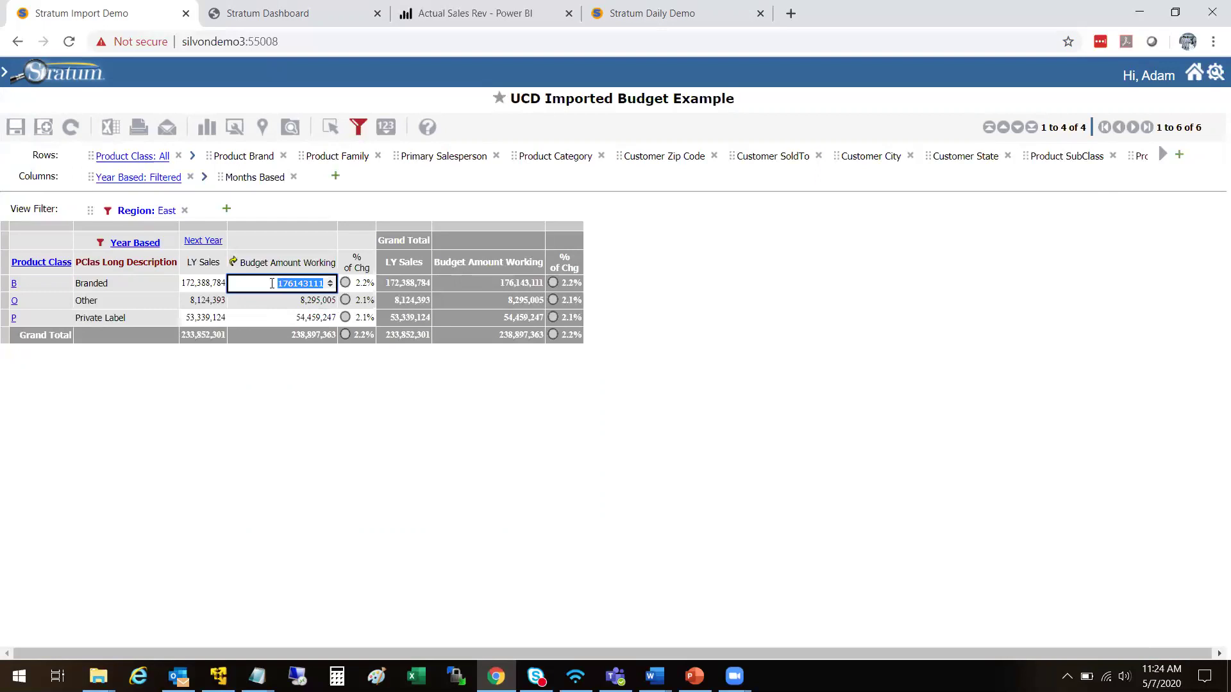
{"action": "type", "text": "180,000,"}
{"action": "type", "text": "000000"}
{"action": "key", "text": "Return"}
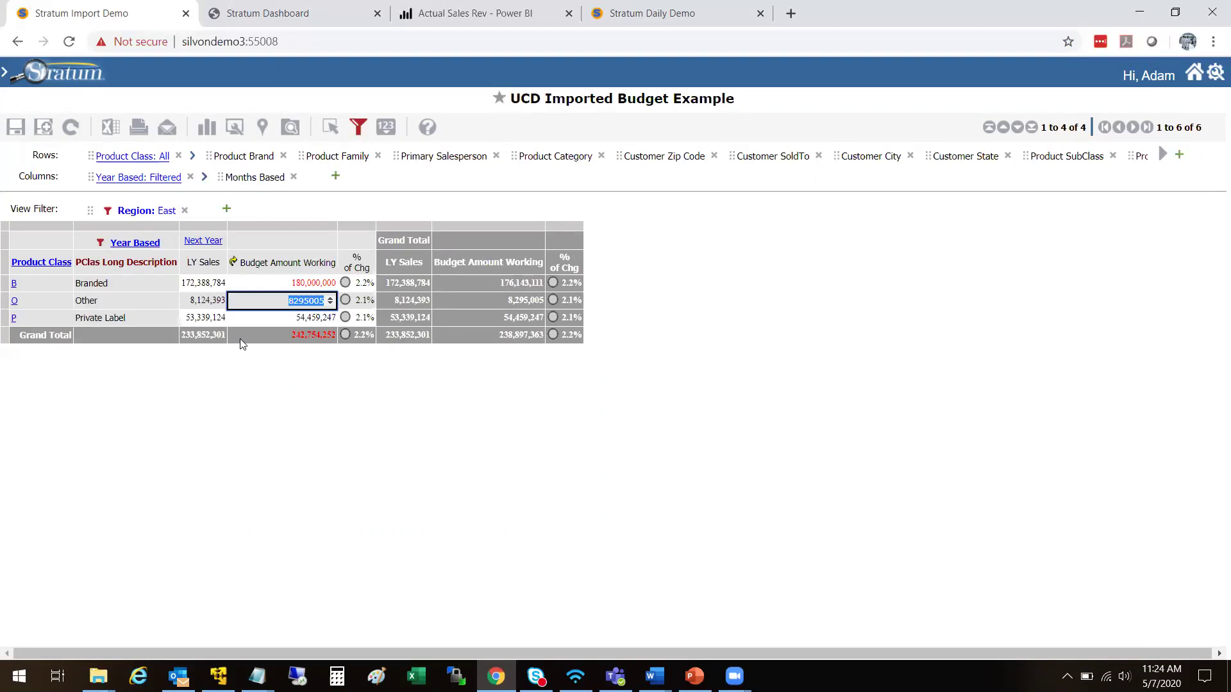
Run Update Plan to save the edited Branded budget and accept the processing time
{"action": "left_click", "coordinate": [223, 288]}
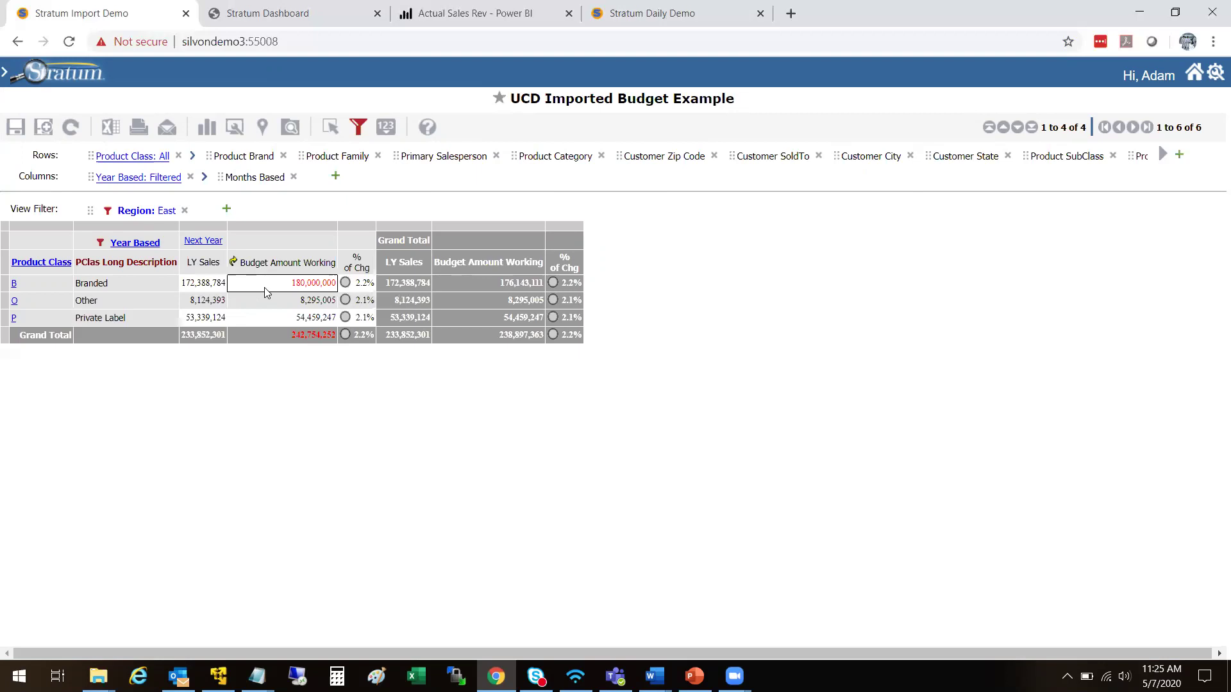
{"action": "left_click", "coordinate": [73, 127]}
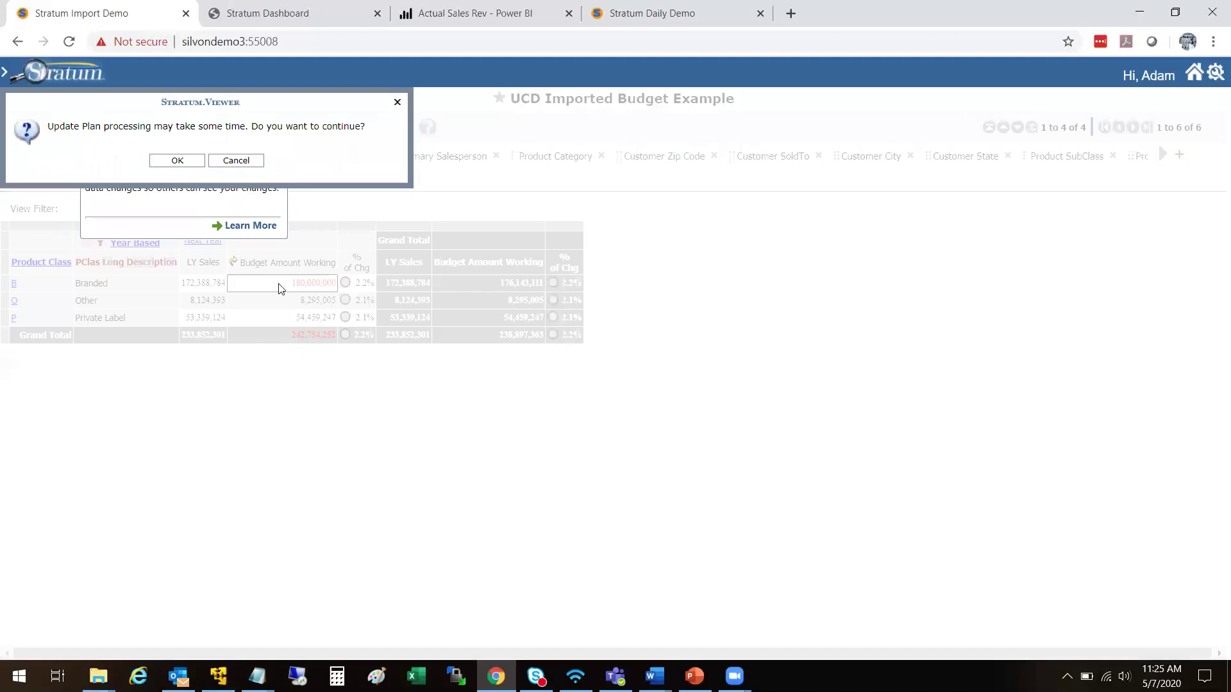
{"action": "left_click", "coordinate": [177, 161]}
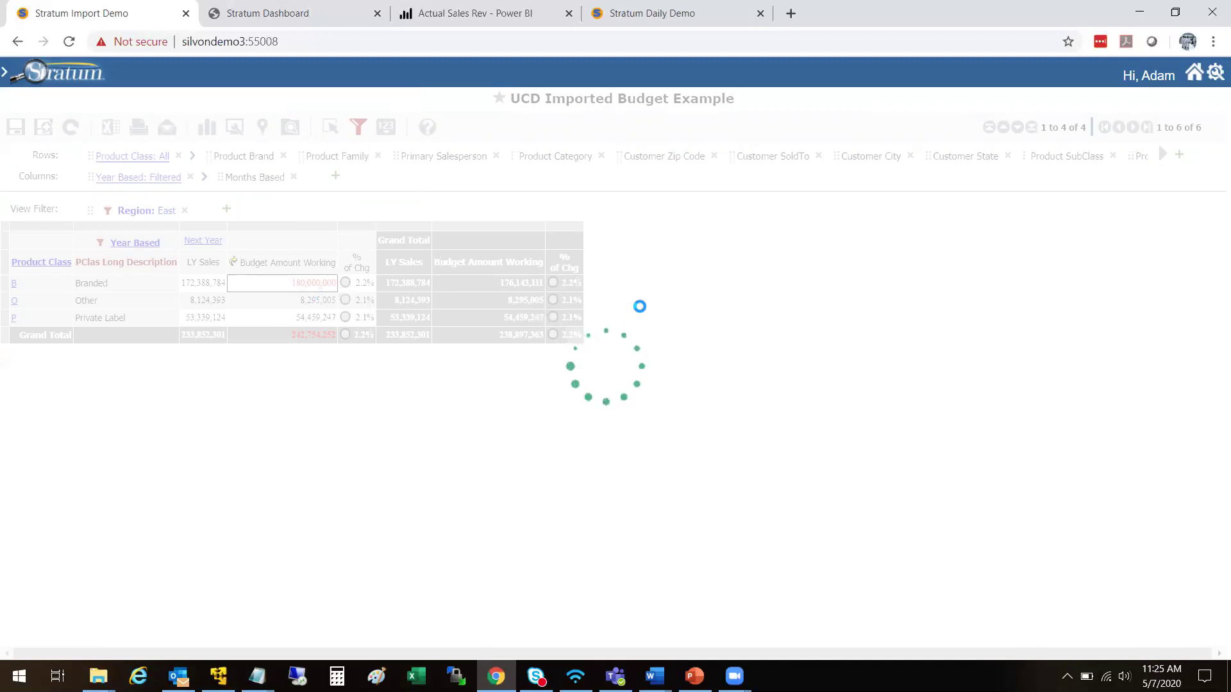
Switch to the Stratum Dashboard and review the Outlook, Current Month Scorecard, Run Rate and Distributor Sales sections
{"action": "left_click", "coordinate": [268, 20]}
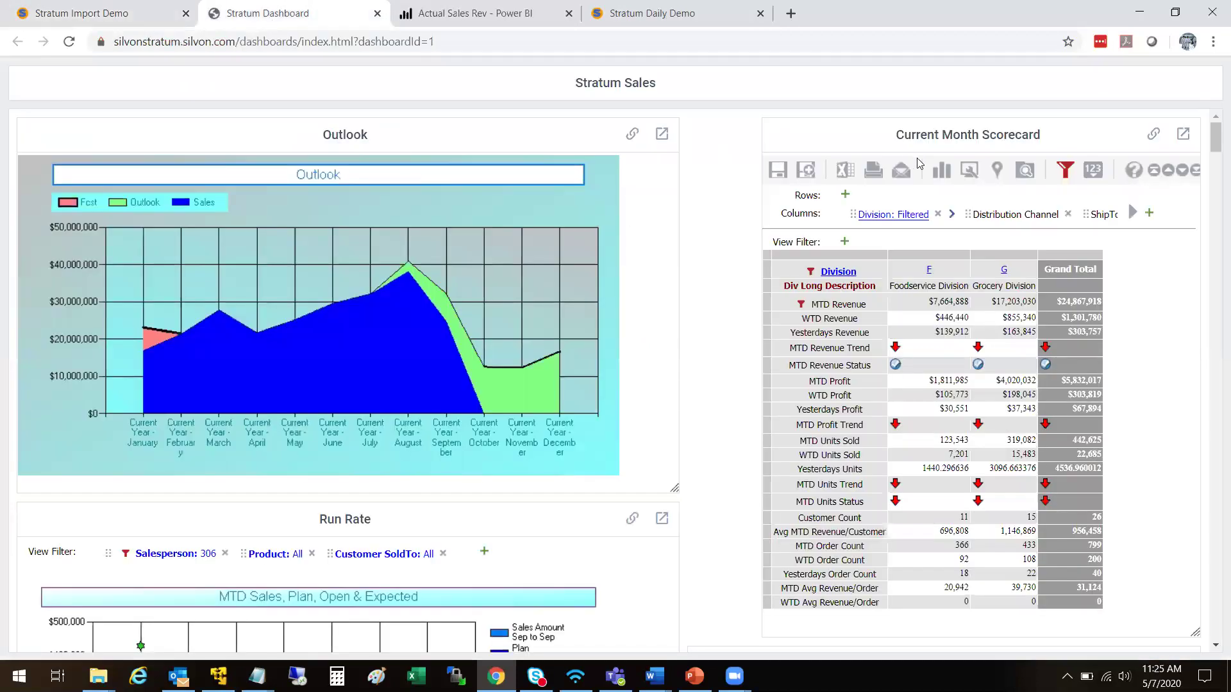
{"action": "mouse_move", "coordinate": [1213, 145]}
{"action": "left_mouse_down"}
{"action": "mouse_move", "coordinate": [1213, 161]}
{"action": "mouse_move", "coordinate": [1213, 145]}
{"action": "left_mouse_up"}
{"action": "left_click_drag", "start_coordinate": [1213, 145], "coordinate": [1214, 162]}
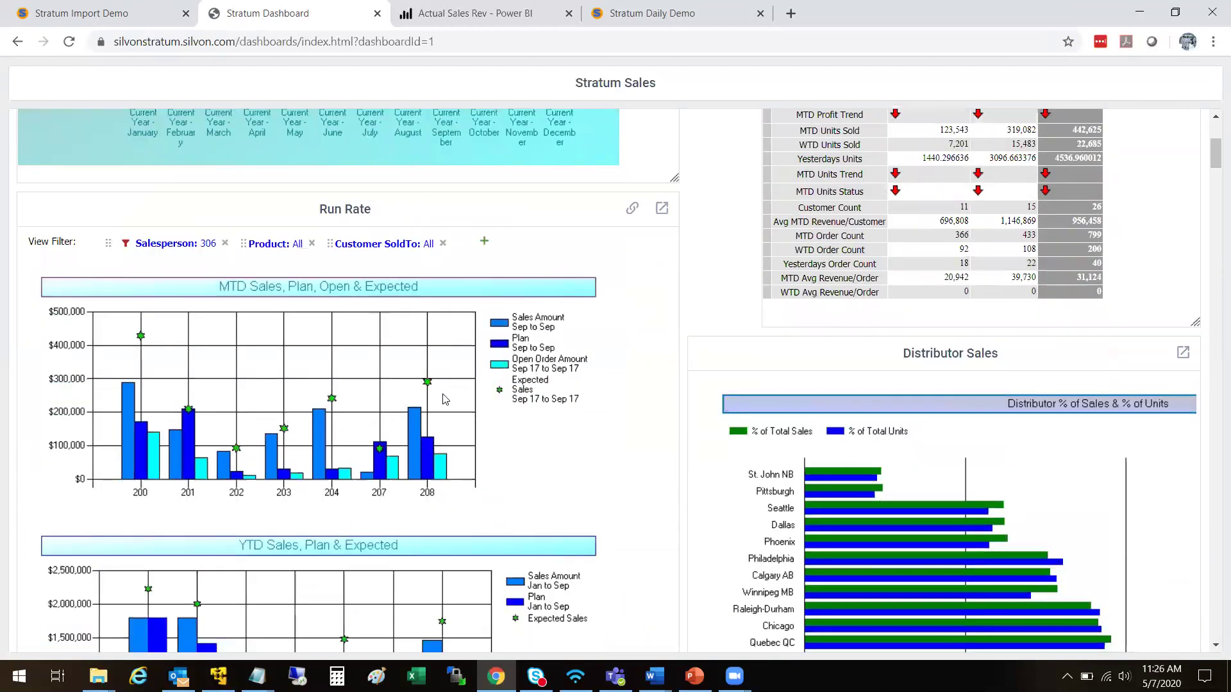
{"action": "left_click_drag", "start_coordinate": [1214, 162], "coordinate": [1213, 174]}
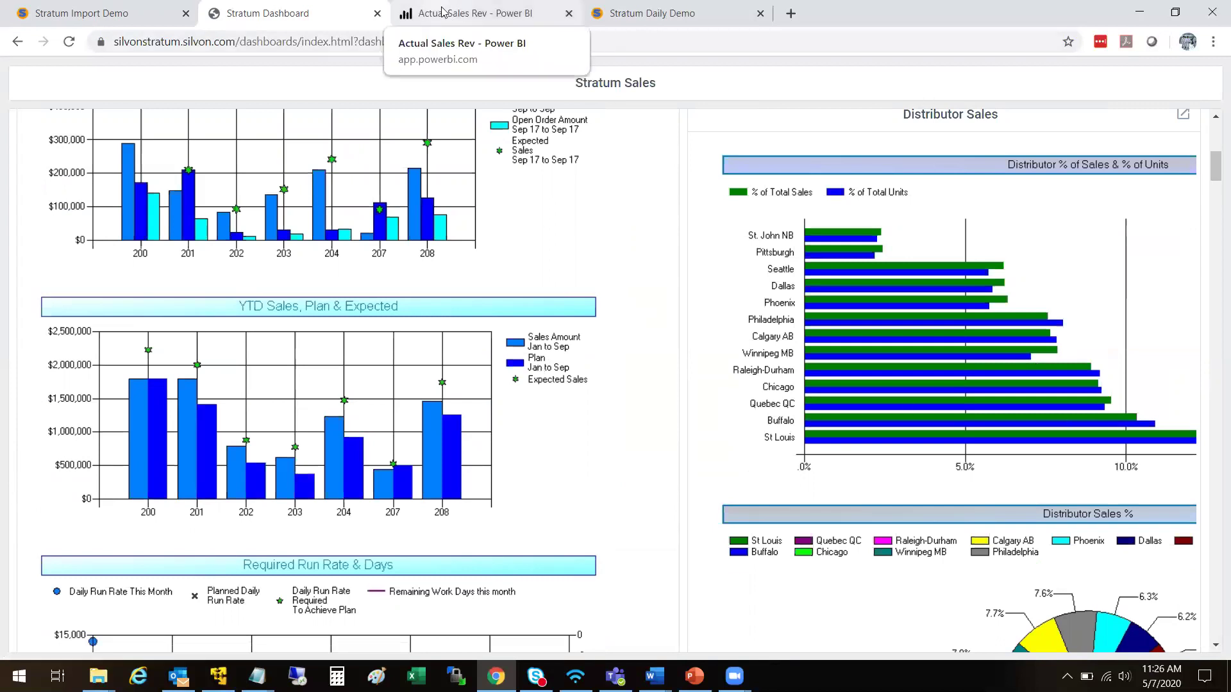
{"action": "left_click_drag", "start_coordinate": [1213, 166], "coordinate": [1213, 136]}
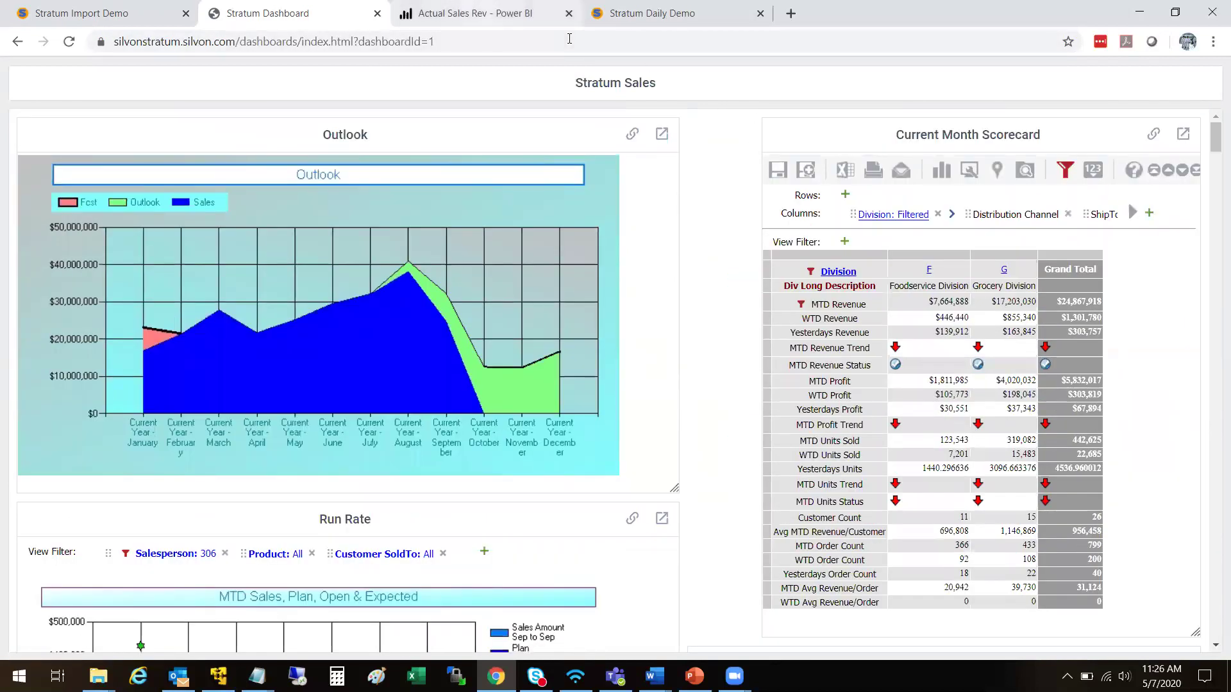
Switch to the Power BI Actual Sales Rev dashboard and open the report behind the YTD Budget Amount tile
{"action": "key", "text": "ctrl+Tab"}
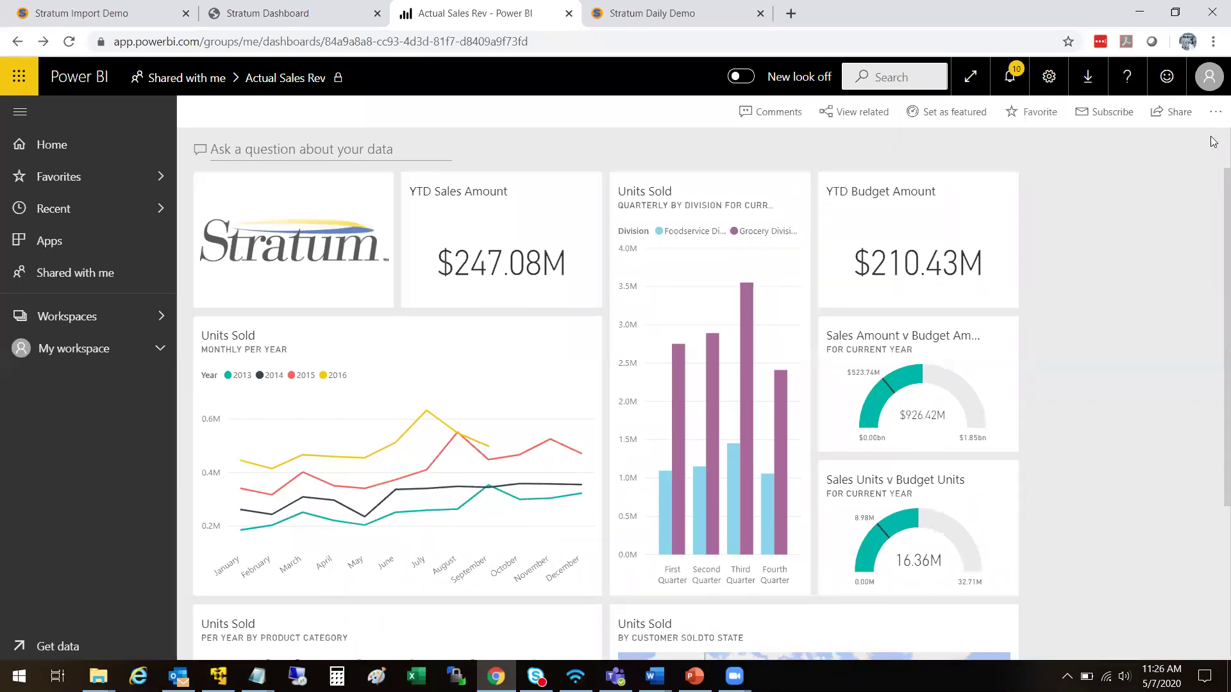
{"action": "mouse_move", "coordinate": [1213, 185]}
{"action": "left_mouse_down"}
{"action": "mouse_move", "coordinate": [1213, 216]}
{"action": "mouse_move", "coordinate": [1214, 166]}
{"action": "left_mouse_up"}
{"action": "left_click", "coordinate": [921, 257]}
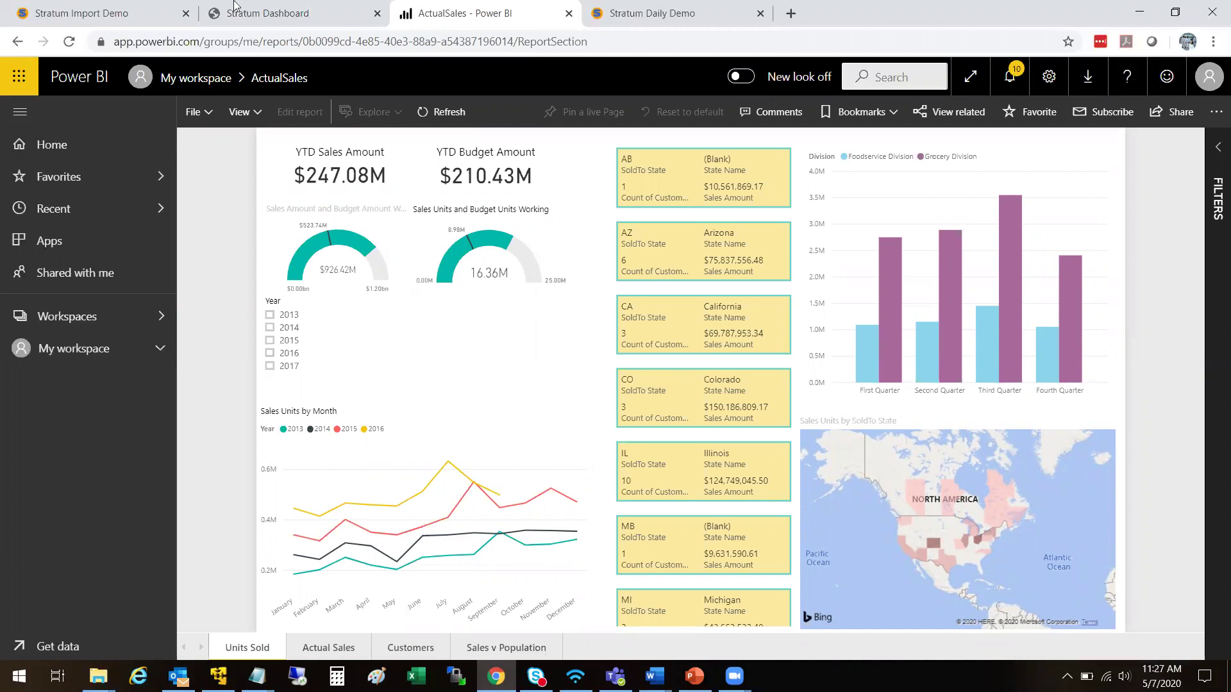
Compare the Power BI ActualSales report with the Stratum Import Demo view and check the updated Branded Budget Amount Working value
{"action": "left_click", "coordinate": [127, 9]}
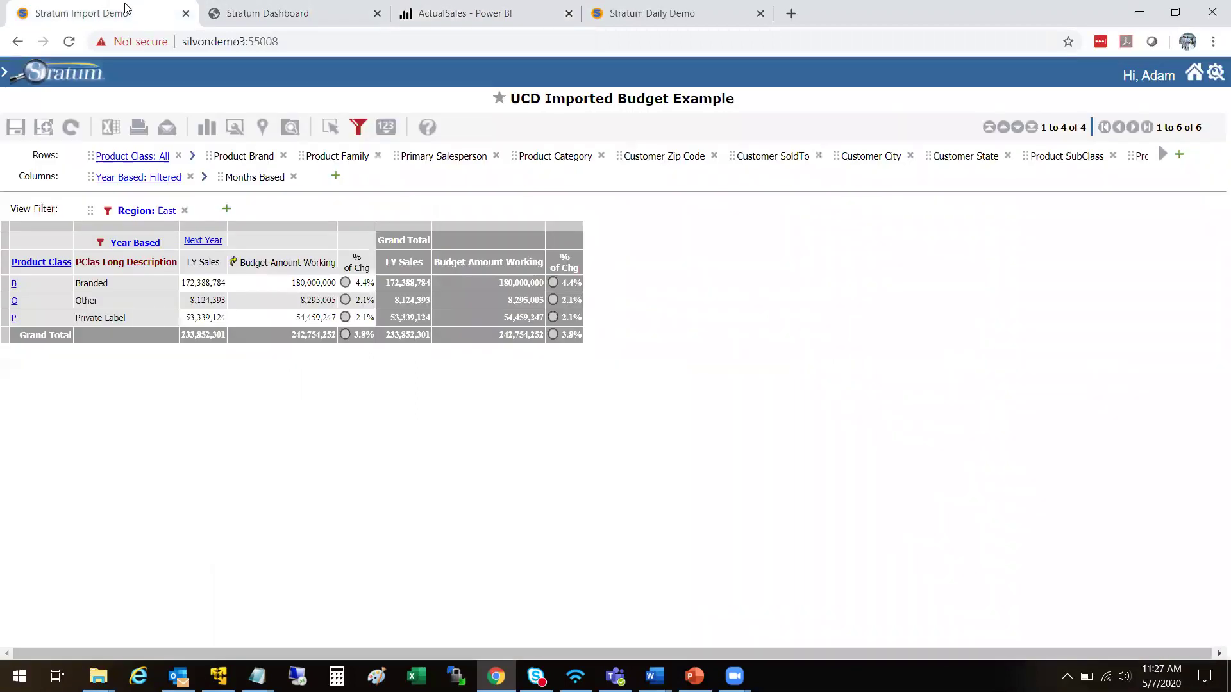
{"action": "left_click", "coordinate": [495, 24]}
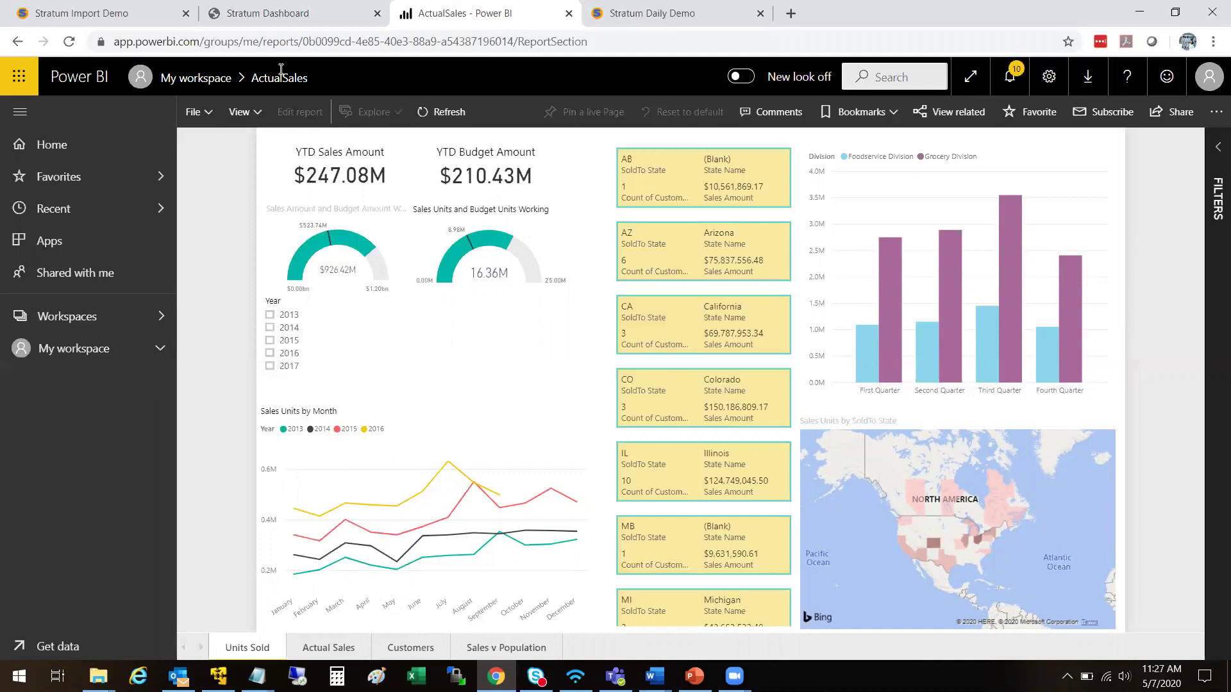
{"action": "left_click", "coordinate": [128, 13]}
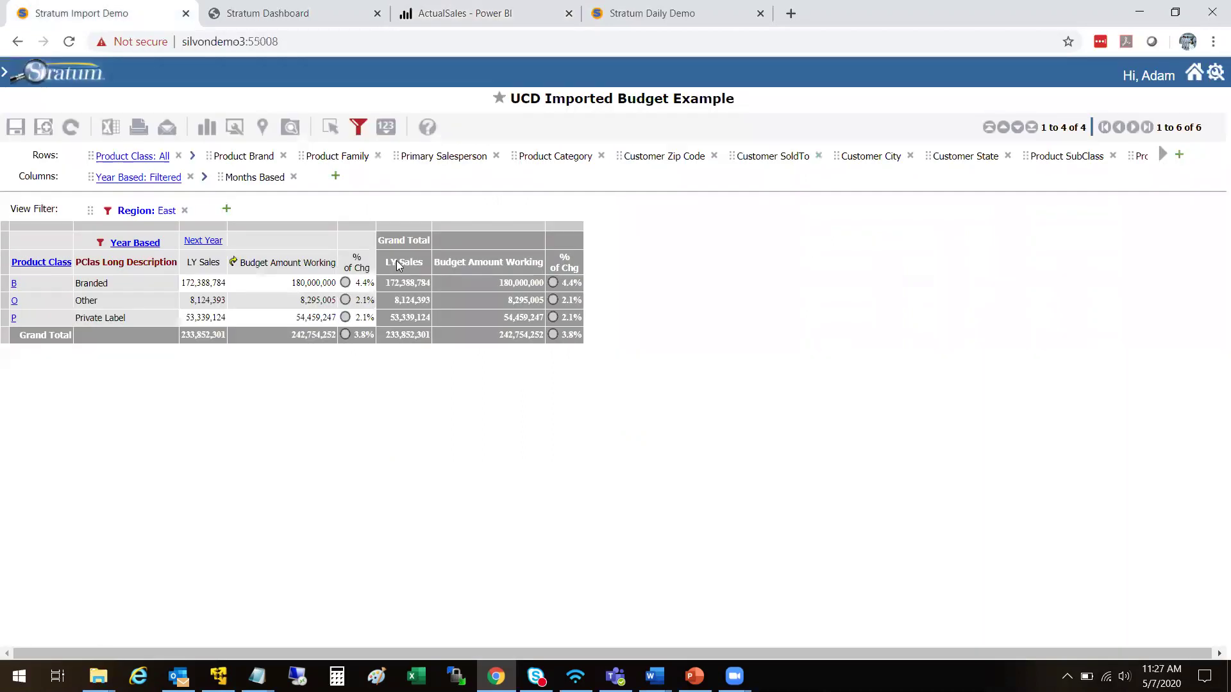
{"action": "left_click", "coordinate": [278, 290]}
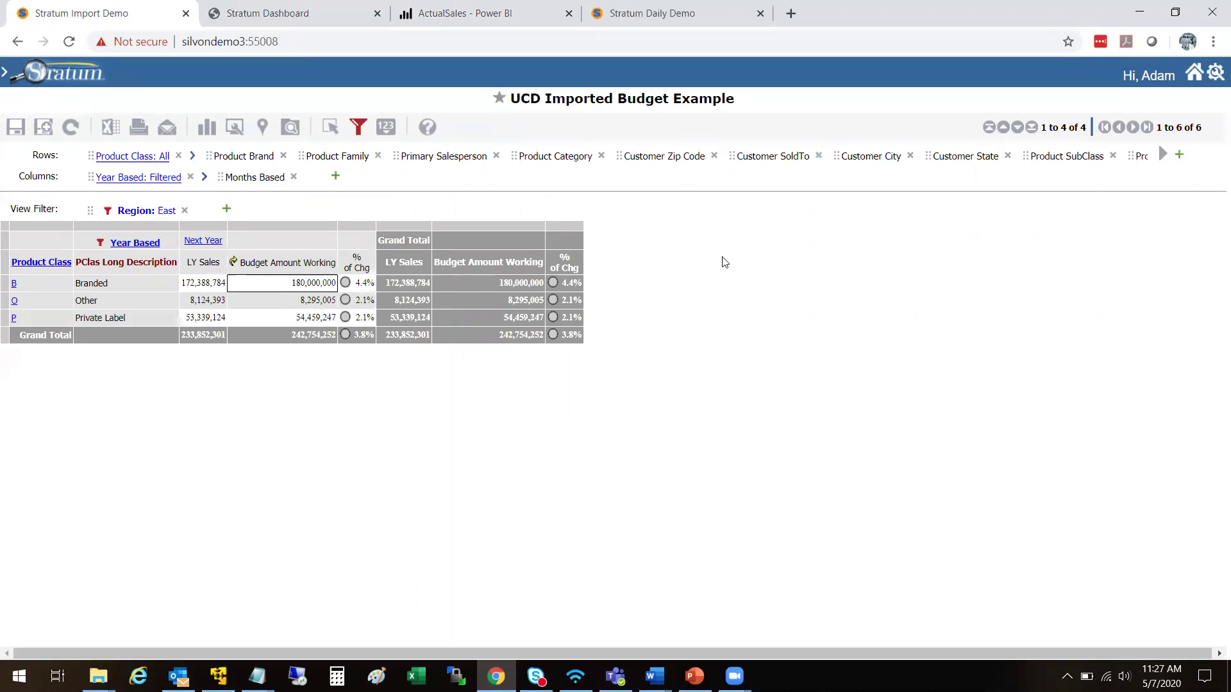
Drill the Branded product class down by Product in the view's rows
{"action": "left_click", "coordinate": [1163, 156]}
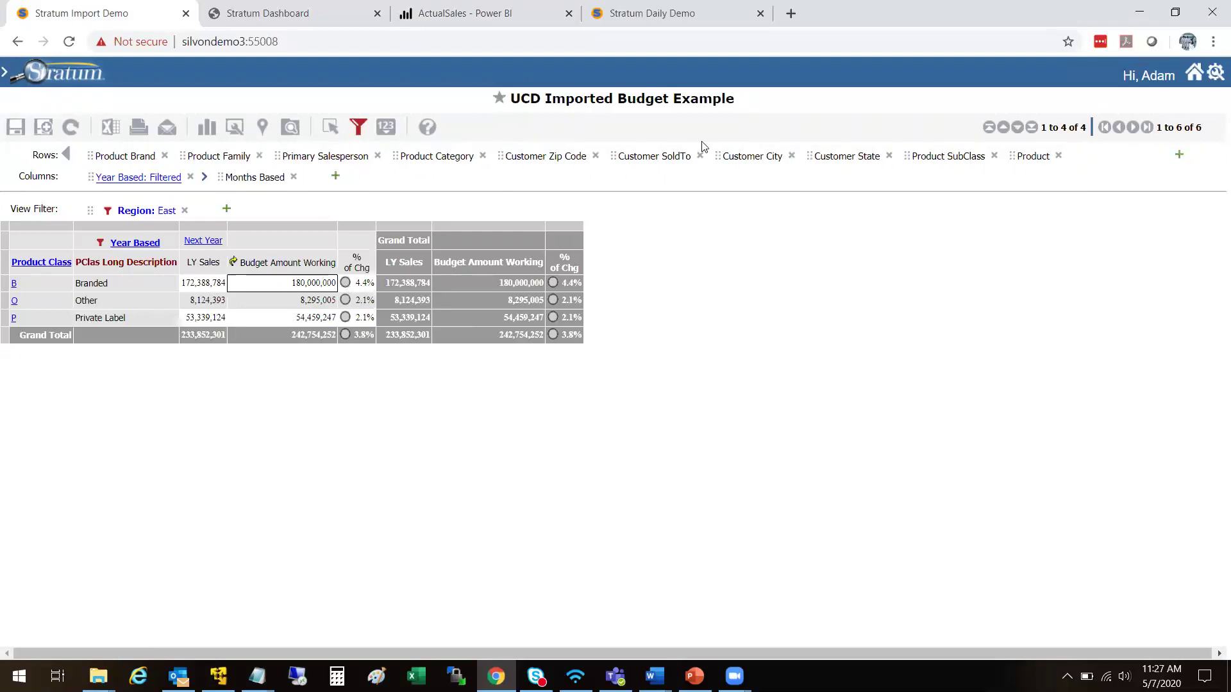
{"action": "left_click_drag", "start_coordinate": [1032, 157], "coordinate": [901, 160]}
{"action": "left_click_drag", "start_coordinate": [3, 236], "coordinate": [14, 291]}
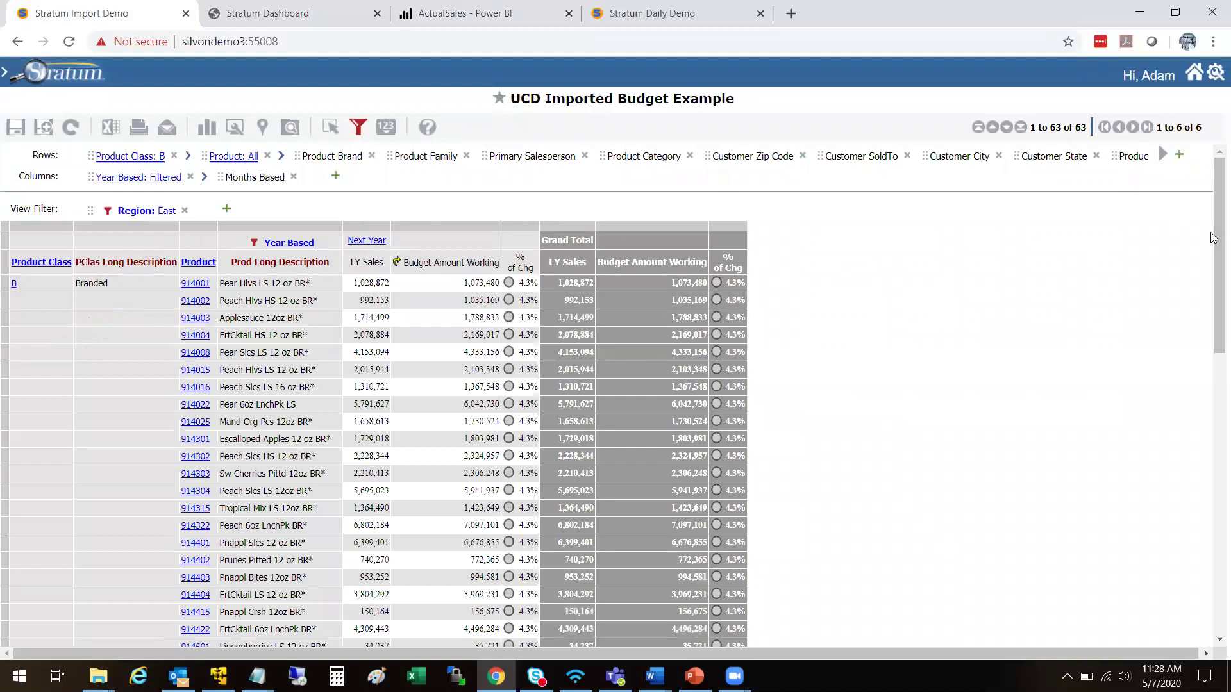
Examine how the Branded budget is spread over the individual products in the Budget Amount Working column
{"action": "left_click_drag", "start_coordinate": [1213, 237], "coordinate": [1213, 585]}
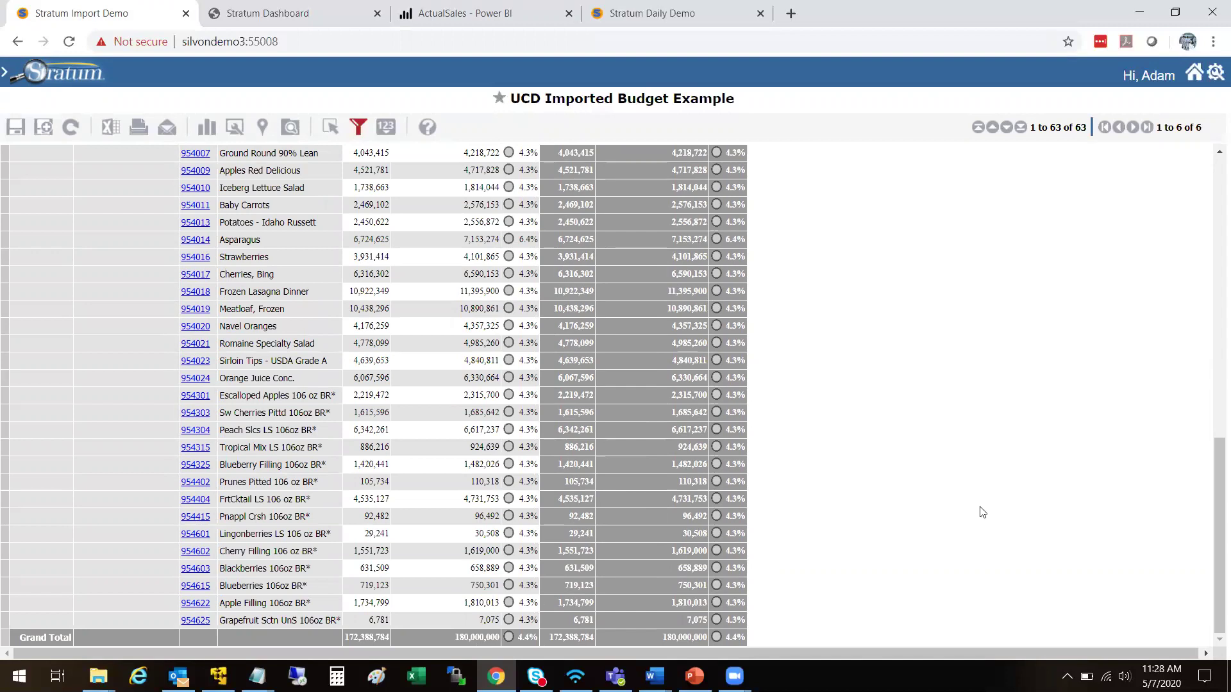
{"action": "left_click_drag", "start_coordinate": [1214, 518], "coordinate": [1174, 221]}
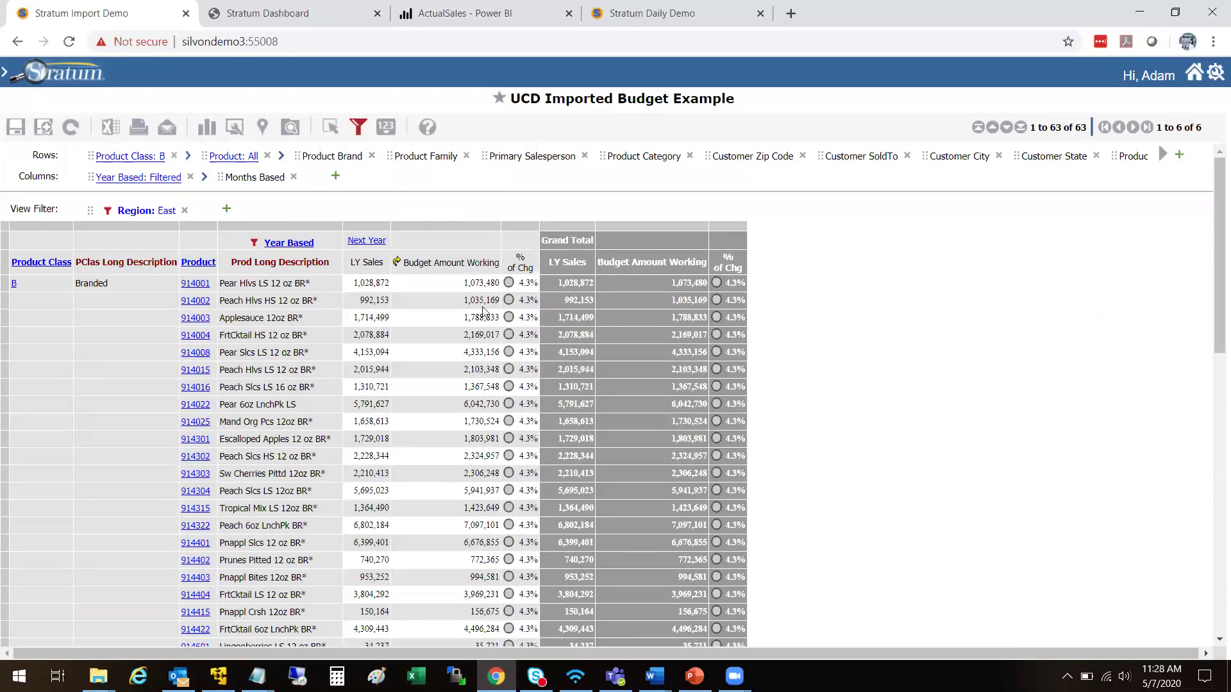
{"action": "left_click", "coordinate": [450, 444]}
{"action": "left_click_drag", "start_coordinate": [1212, 305], "coordinate": [1212, 338]}
{"action": "scroll", "coordinate": [1212, 339], "scroll_direction": "down", "scroll_amount": 1}
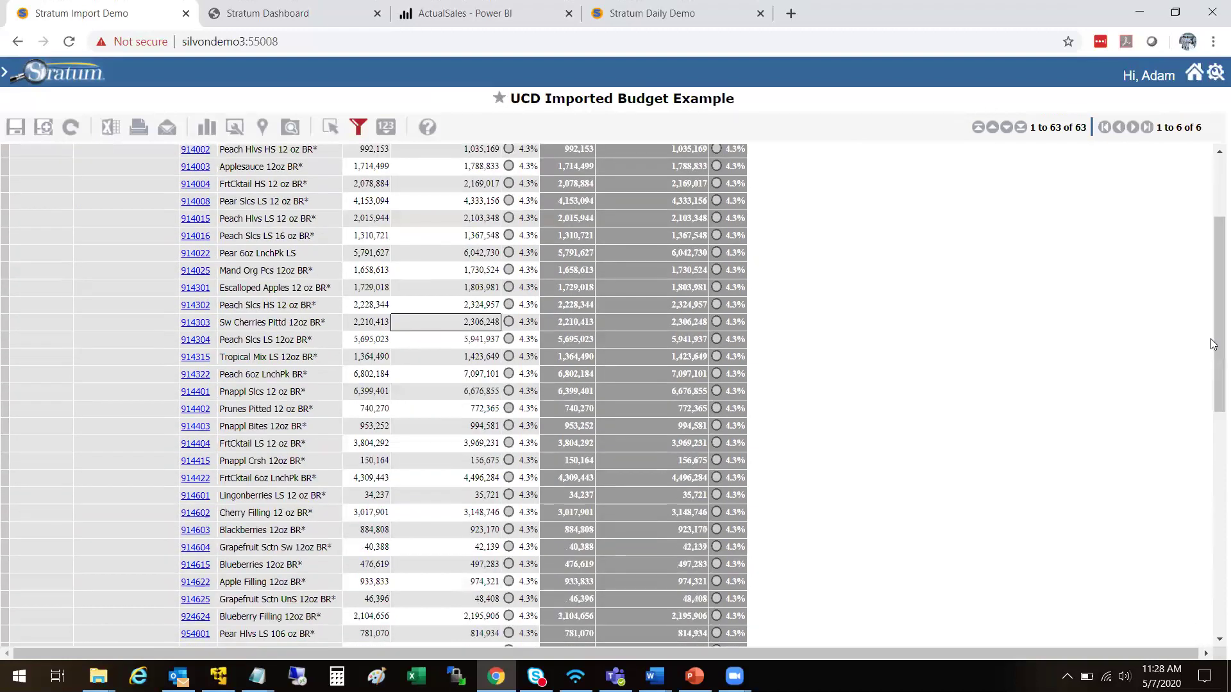
{"action": "left_click", "coordinate": [476, 530]}
{"action": "left_click", "coordinate": [451, 562]}
{"action": "left_click", "coordinate": [434, 587]}
{"action": "left_click_drag", "start_coordinate": [1215, 394], "coordinate": [1201, 319]}
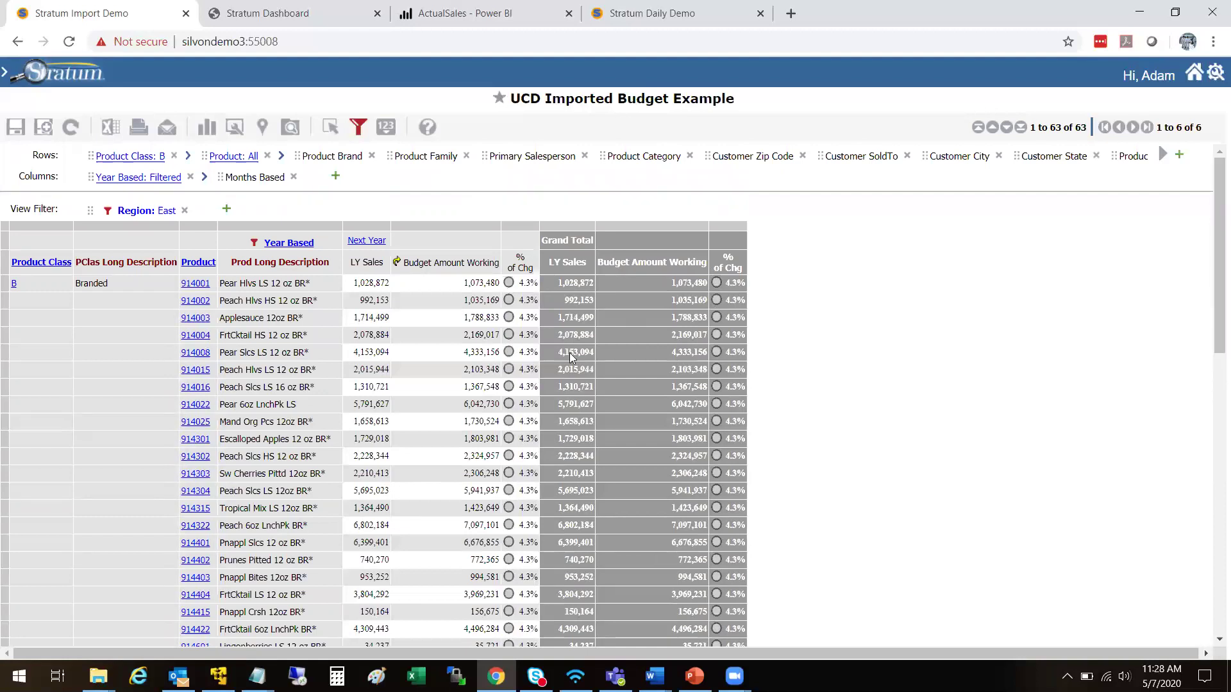
Set the Budget Amount Working for product 914015, Peach Hlvs LS 12 oz BR*, to 3,000,000
{"action": "left_click", "coordinate": [435, 370]}
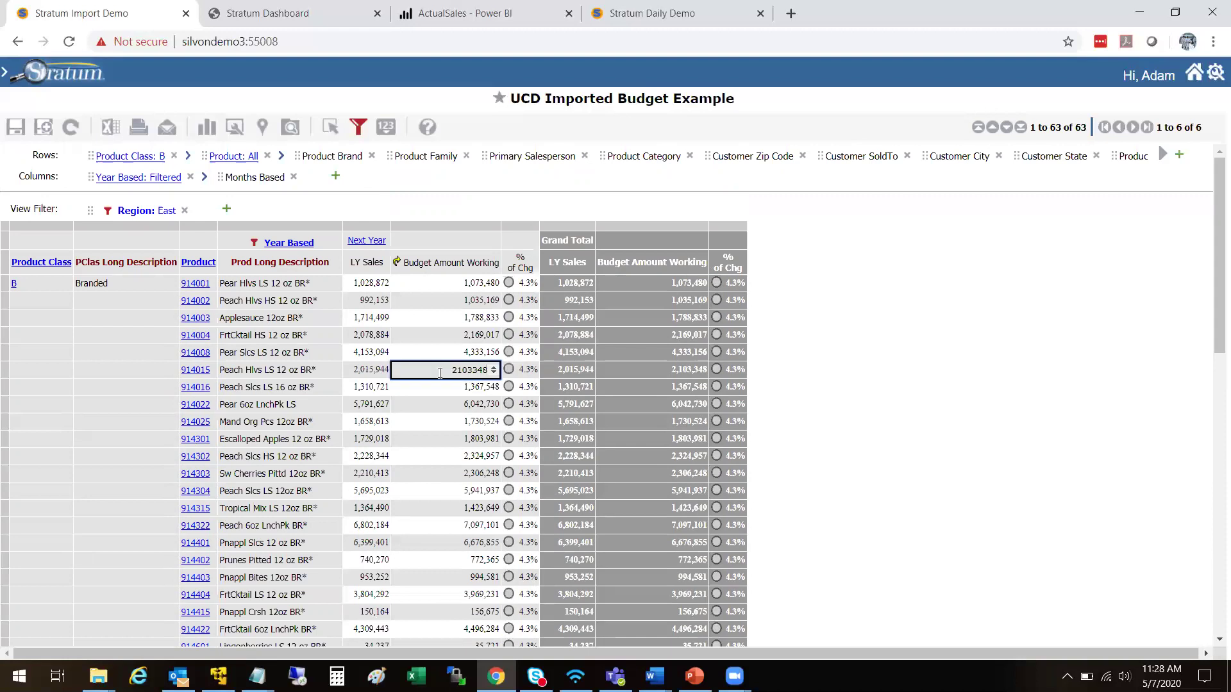
{"action": "double_click", "coordinate": [482, 370]}
{"action": "mouse_move", "coordinate": [717, 460]}
{"action": "type", "text": "000000"}
{"action": "key", "text": "Return"}
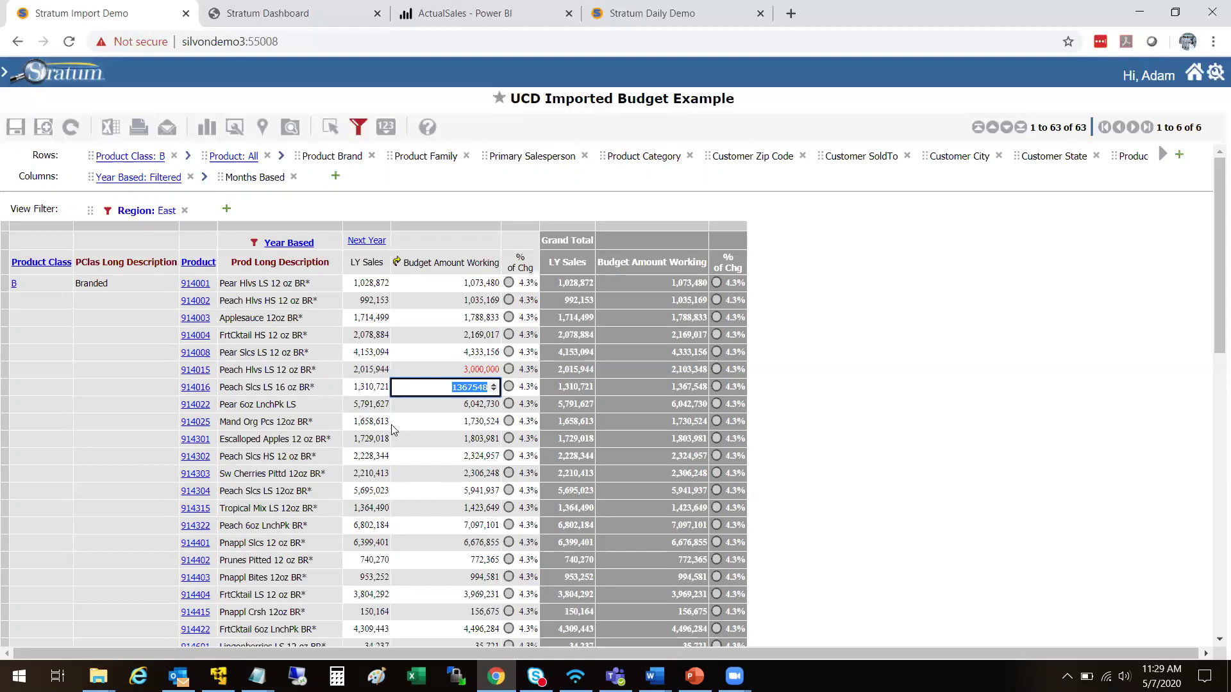
Return to the Product Class level, discarding the pending planning update, and regroup the rows by Customer City
{"action": "left_click", "coordinate": [22, 262]}
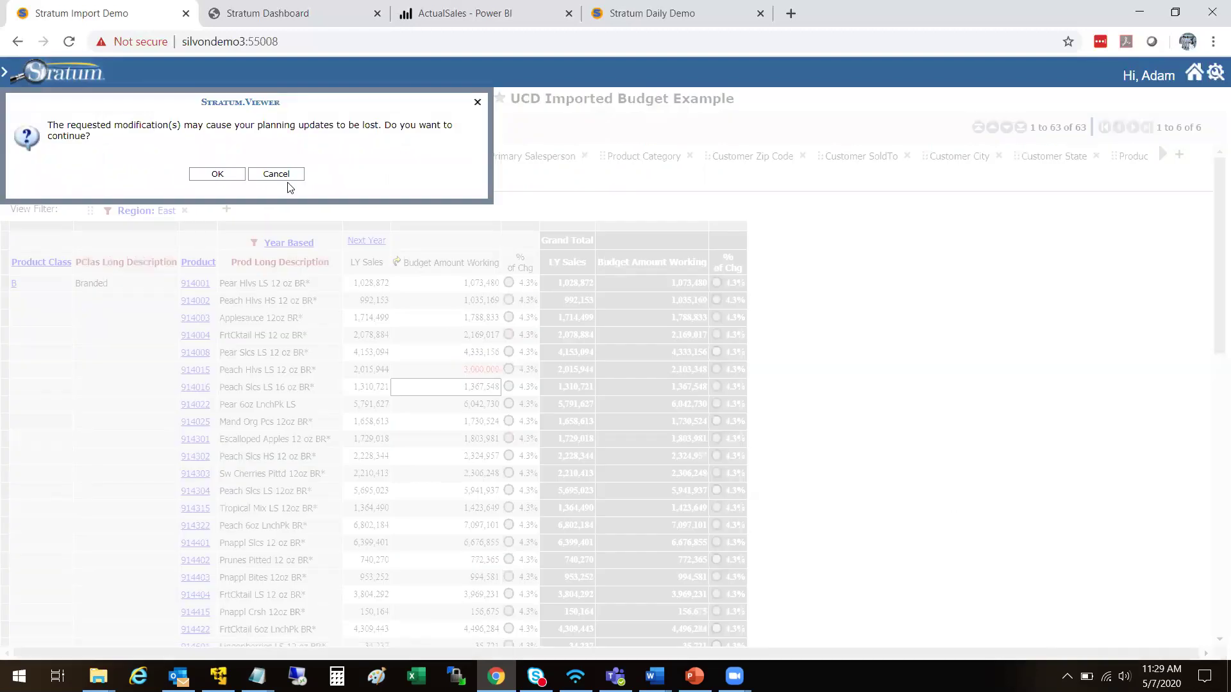
{"action": "left_click", "coordinate": [218, 173]}
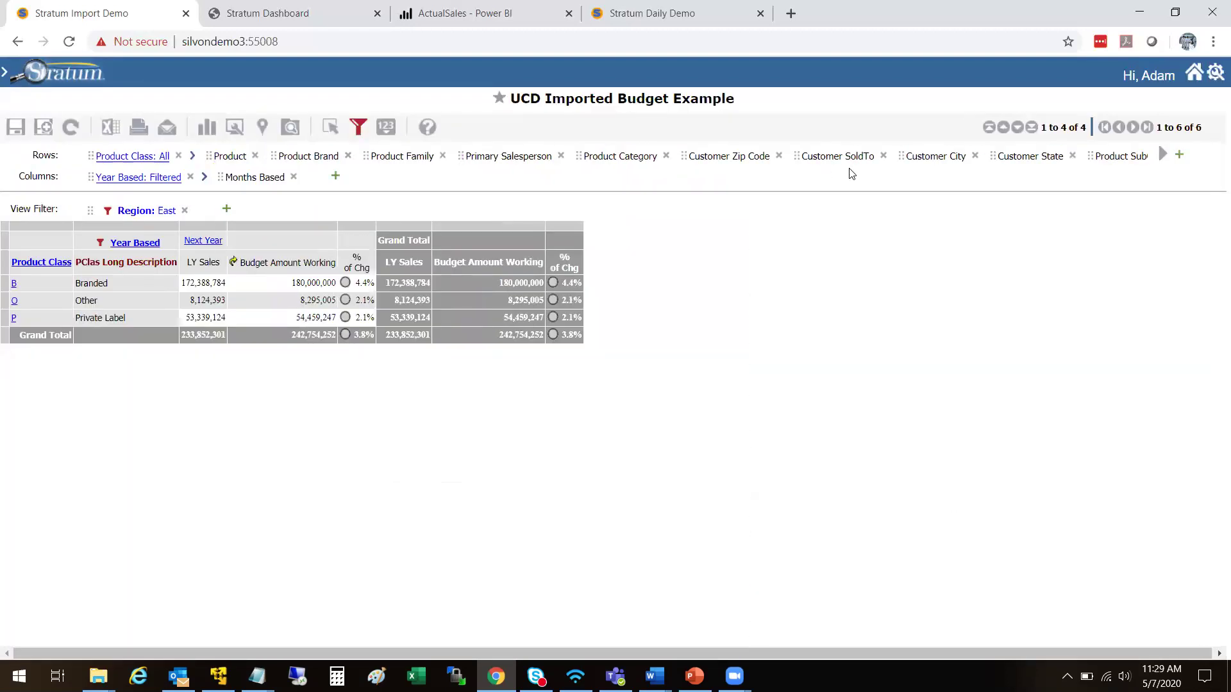
{"action": "left_click_drag", "start_coordinate": [933, 157], "coordinate": [38, 296]}
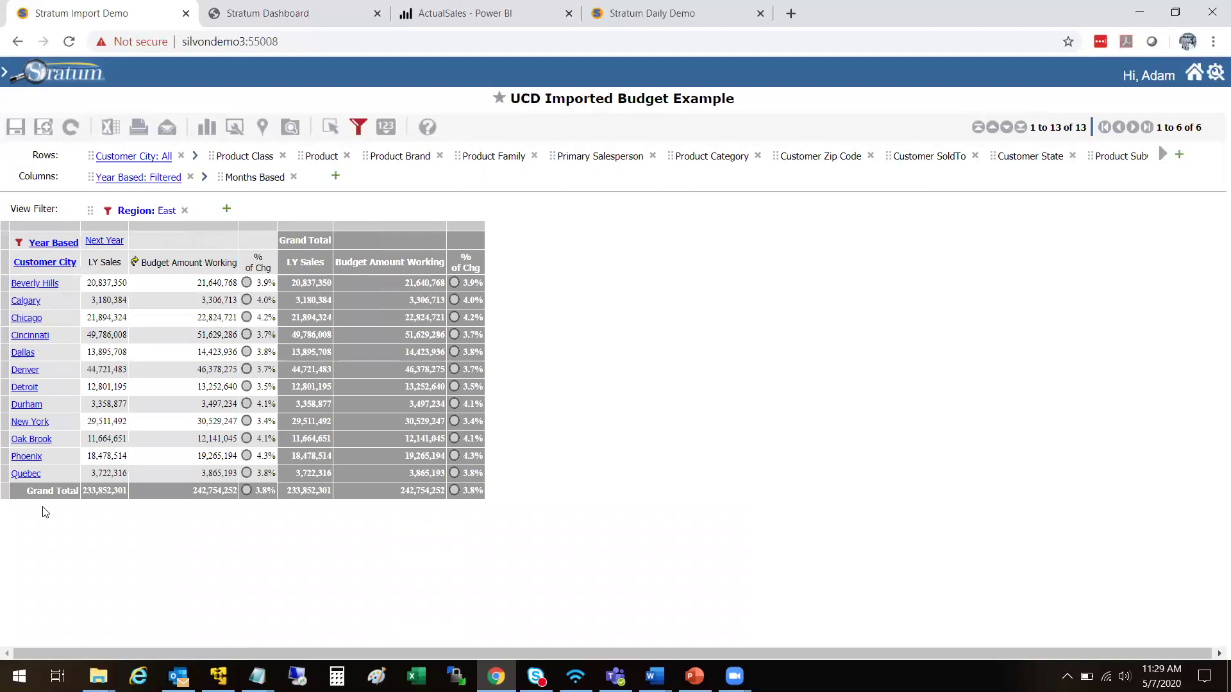
Inspect the editable Budget Amount Working cells for customer cities such as Beverly Hills, Calgary, Chicago, Dallas and Detroit
{"action": "left_click", "coordinate": [184, 285]}
{"action": "left_click", "coordinate": [186, 303]}
{"action": "left_click", "coordinate": [184, 318]}
{"action": "left_click", "coordinate": [183, 359]}
{"action": "left_click", "coordinate": [182, 388]}
{"action": "left_click", "coordinate": [76, 280]}
{"action": "left_click", "coordinate": [186, 296]}
{"action": "left_click", "coordinate": [189, 285]}
{"action": "left_click", "coordinate": [206, 330]}
{"action": "double_click", "coordinate": [186, 316]}
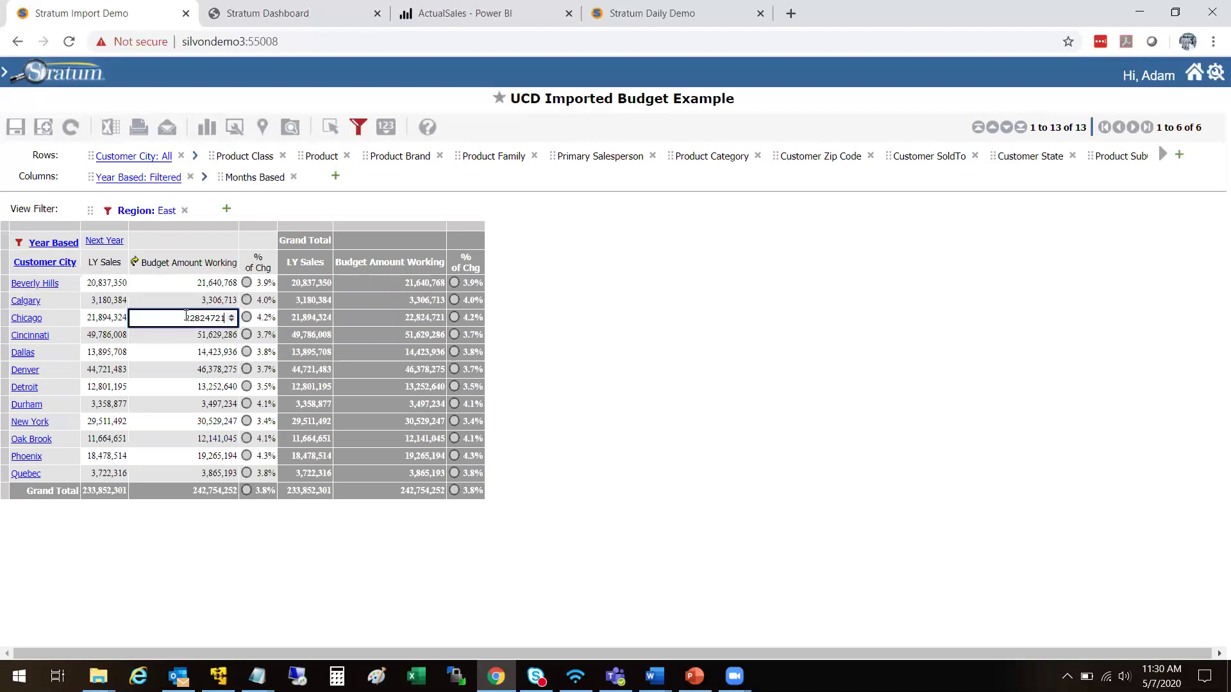
Inspect the editable Budget Amount Working cells for Chicago, Denver, Cincinnati and Durham without changing their values
{"action": "left_click_drag", "start_coordinate": [184, 317], "coordinate": [255, 321]}
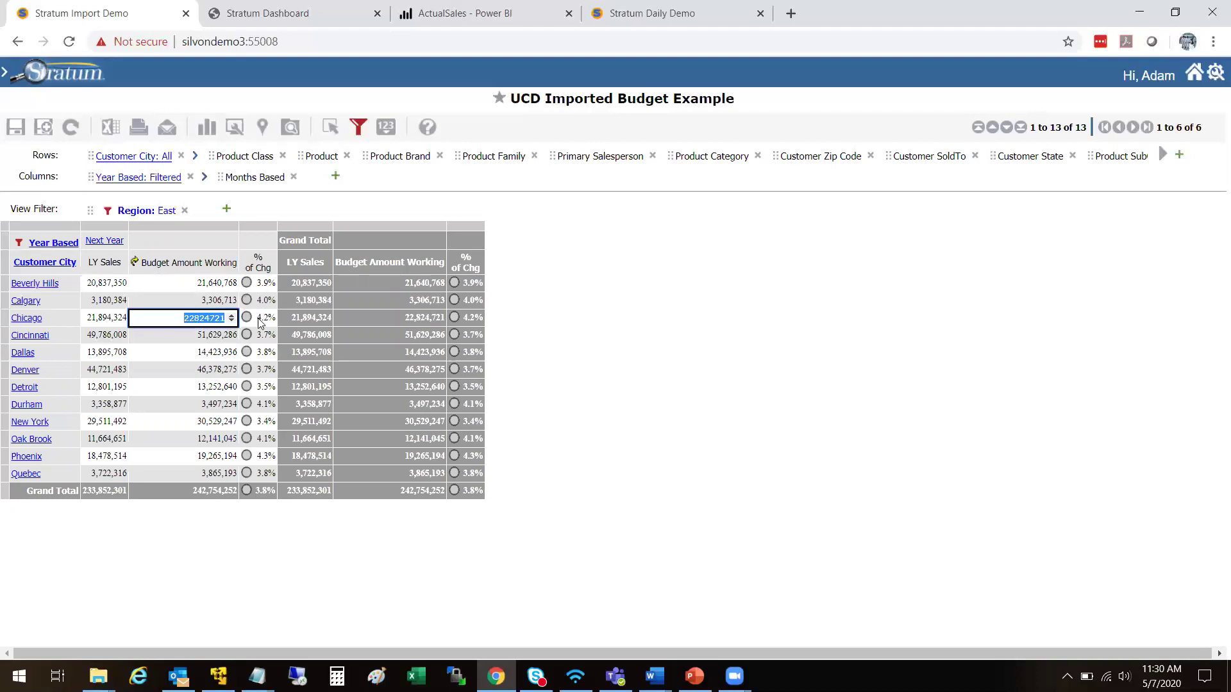
{"action": "left_click", "coordinate": [187, 372]}
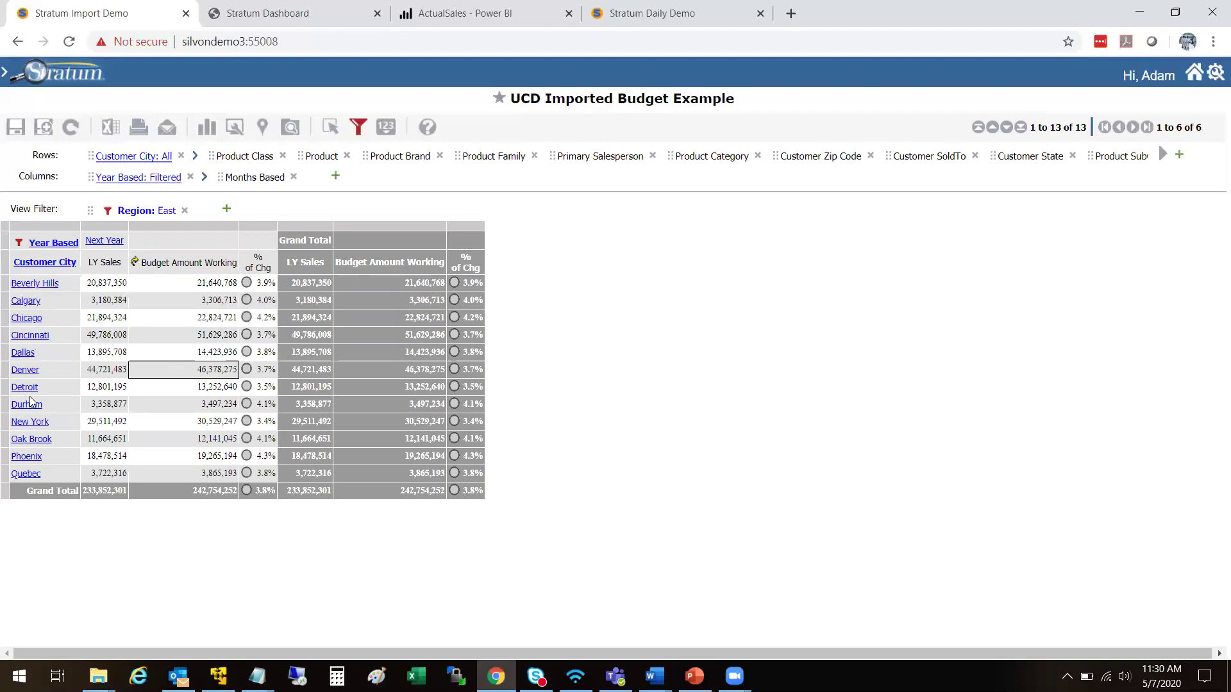
{"action": "left_click", "coordinate": [177, 340]}
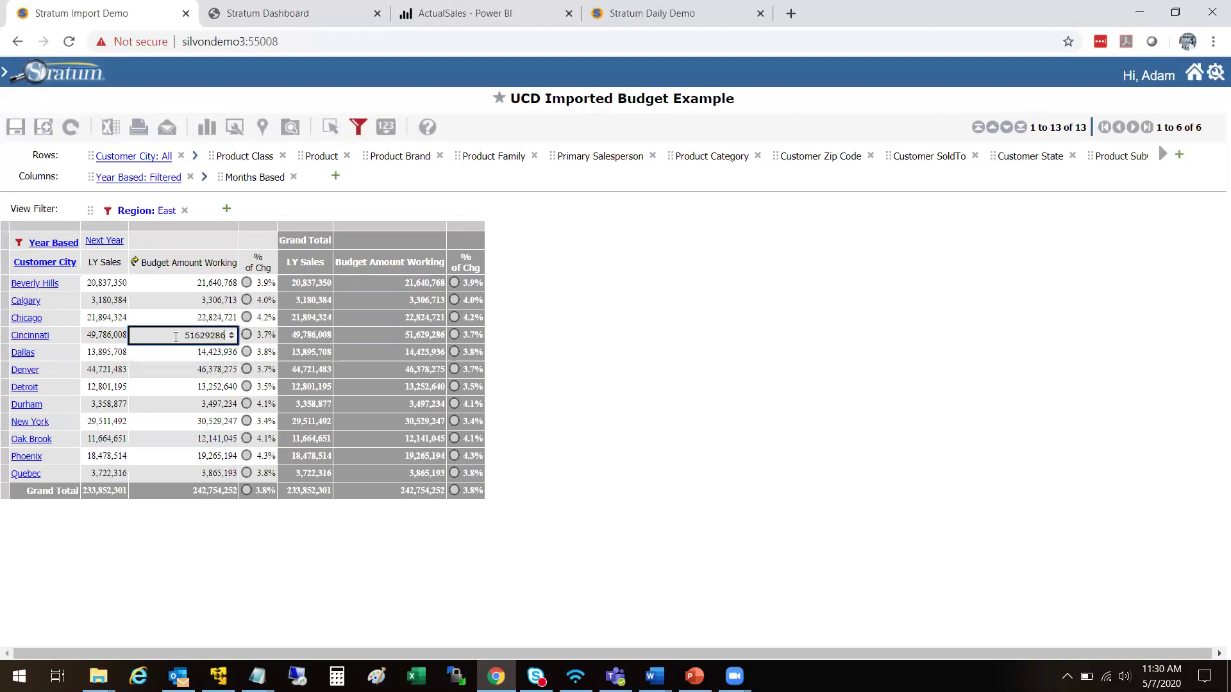
{"action": "left_click", "coordinate": [217, 409]}
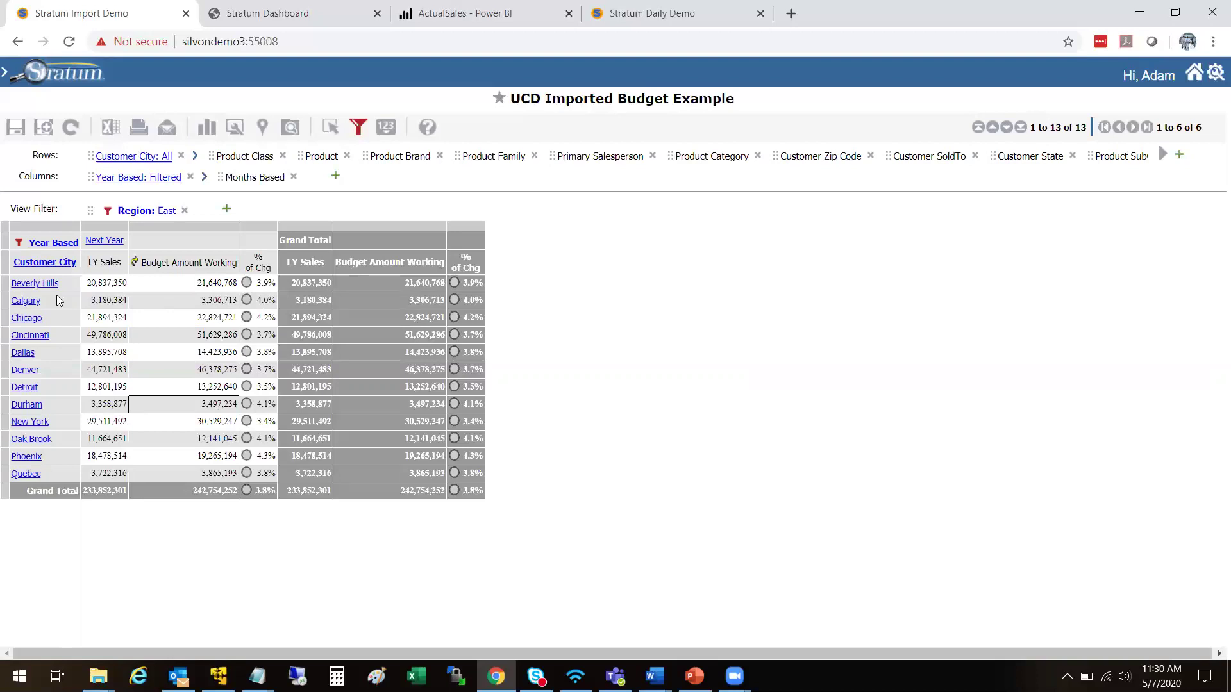
Drill the Beverly Hills budget down by Product Class and Product, and examine the budget amounts of the Branded products
{"action": "left_click", "coordinate": [198, 299]}
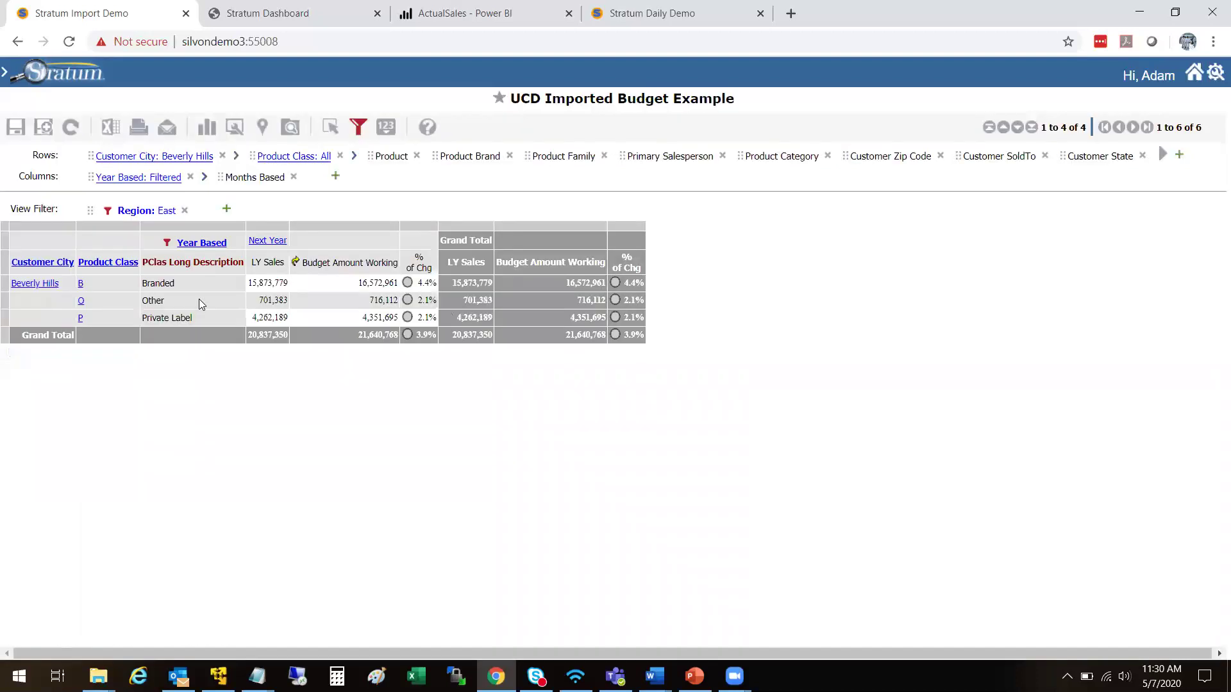
{"action": "left_click", "coordinate": [101, 267]}
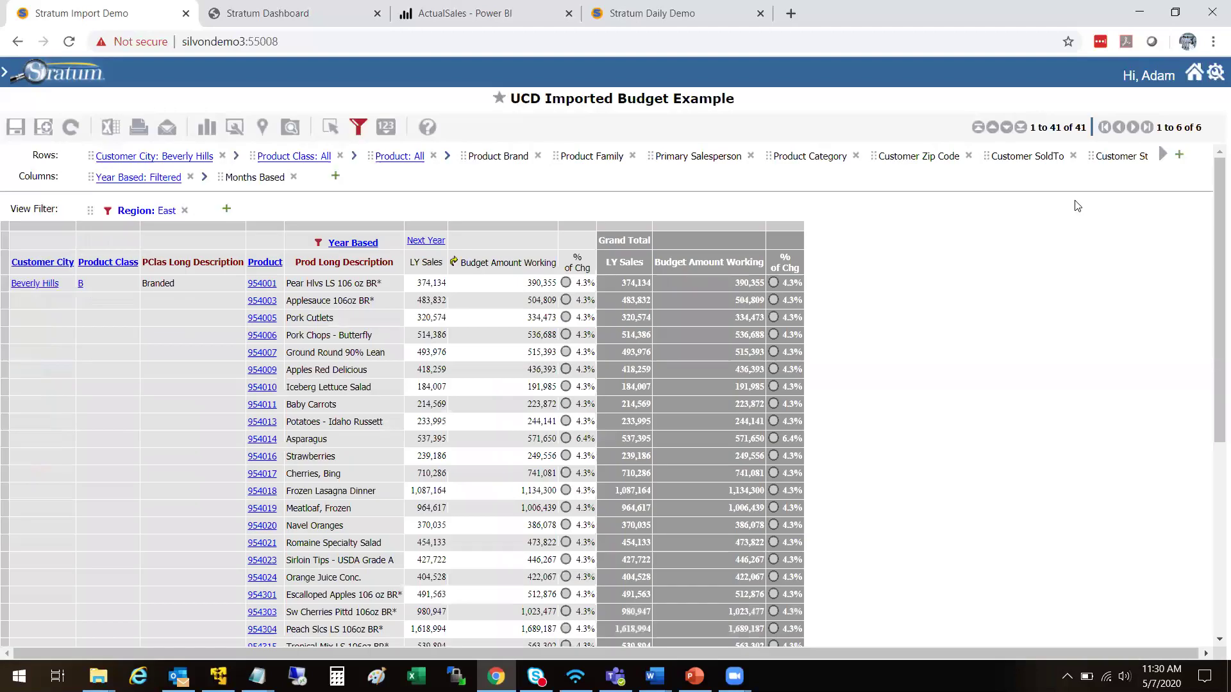
{"action": "mouse_move", "coordinate": [1213, 202]}
{"action": "left_mouse_down"}
{"action": "mouse_move", "coordinate": [1213, 248]}
{"action": "mouse_move", "coordinate": [1214, 226]}
{"action": "left_mouse_up"}
{"action": "left_click", "coordinate": [476, 276]}
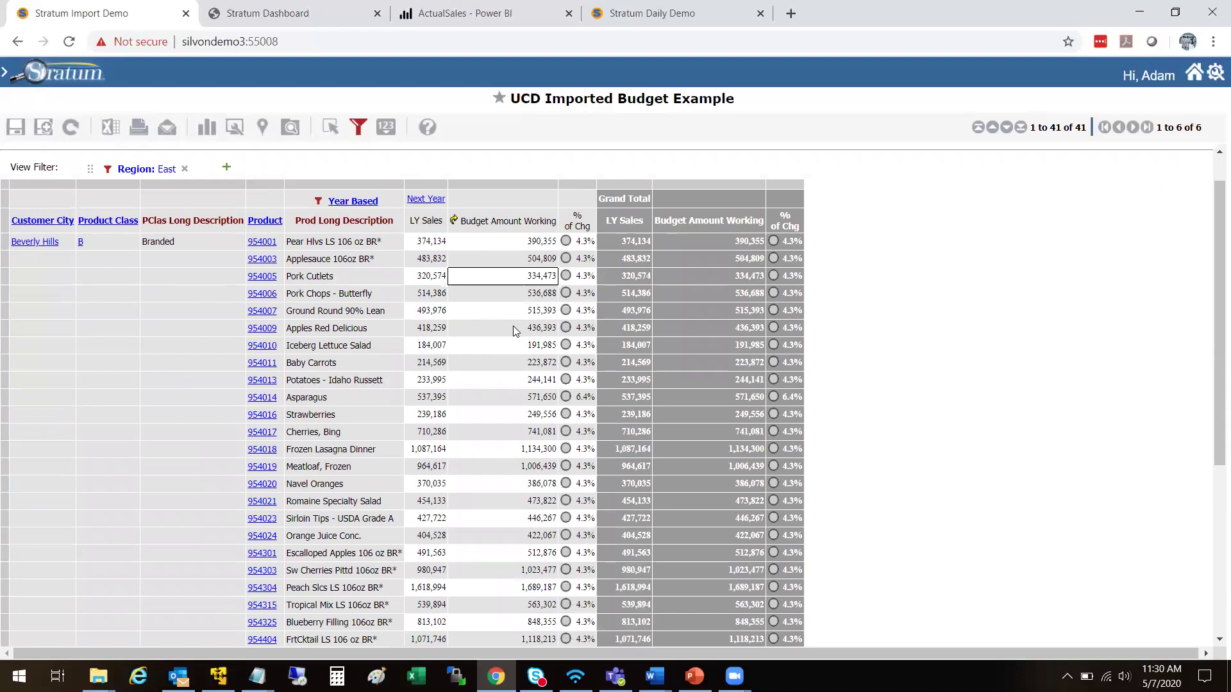
Switch to the Stratum Daily Demo page and start a new data import with the Budget Example workbook from the Desktop
{"action": "left_click", "coordinate": [641, 14]}
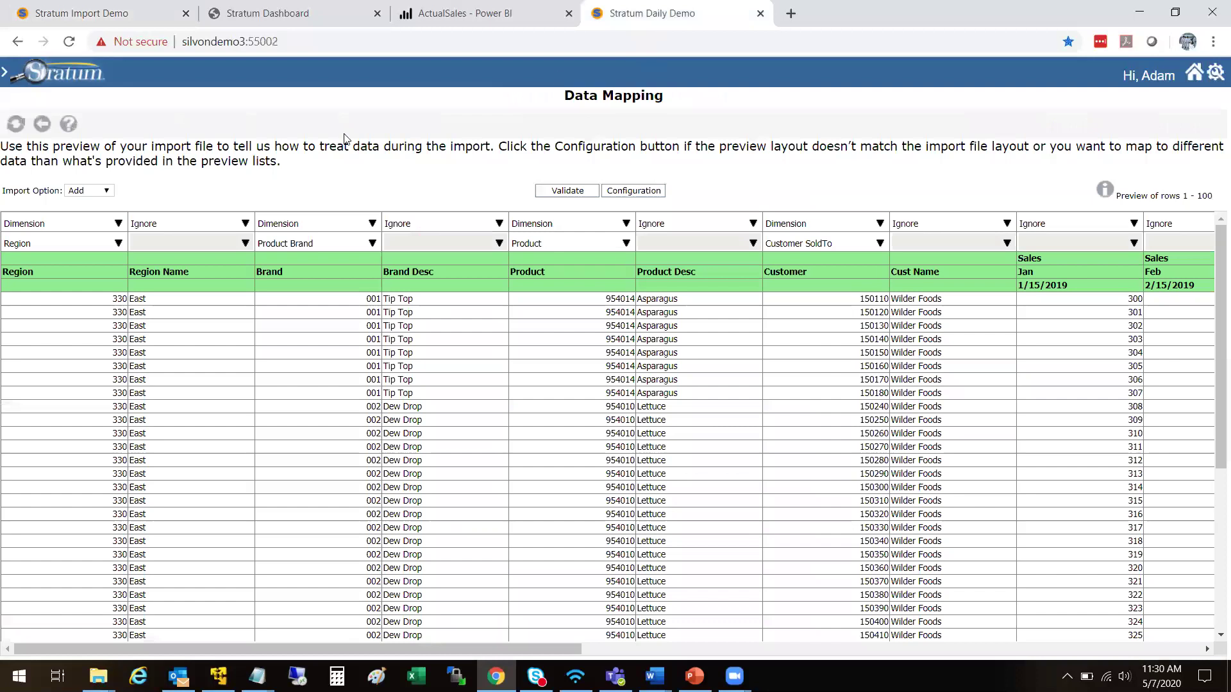
{"action": "left_click", "coordinate": [10, 76]}
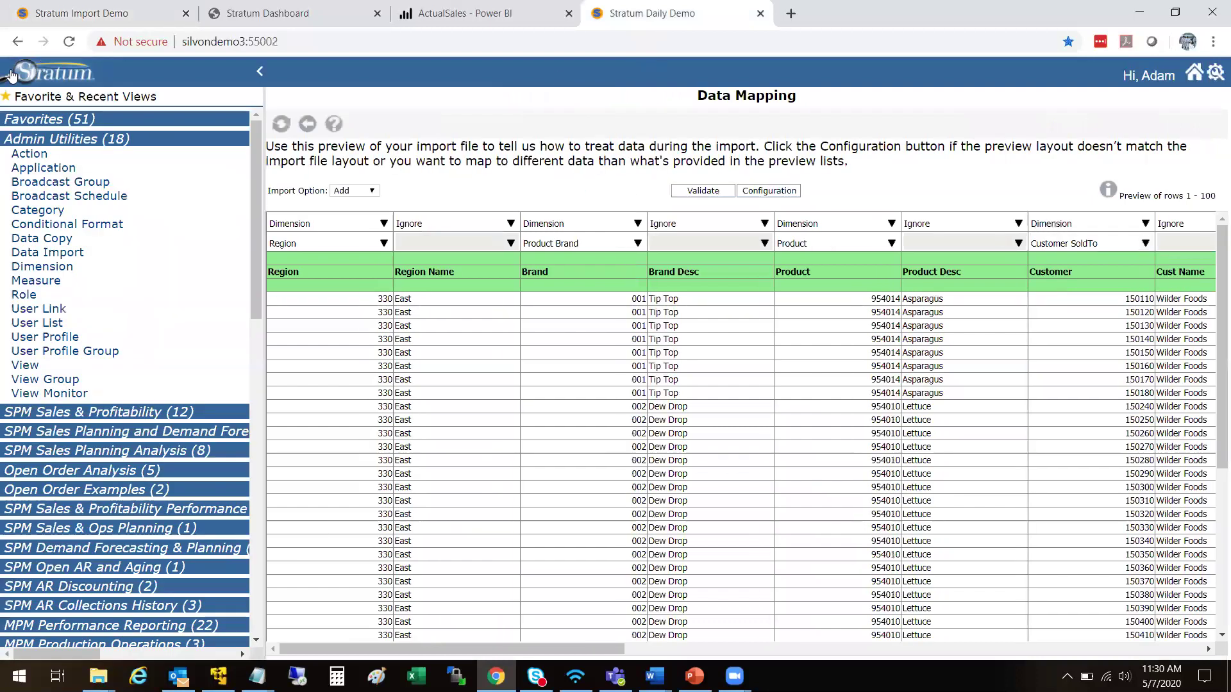
{"action": "left_click", "coordinate": [194, 256]}
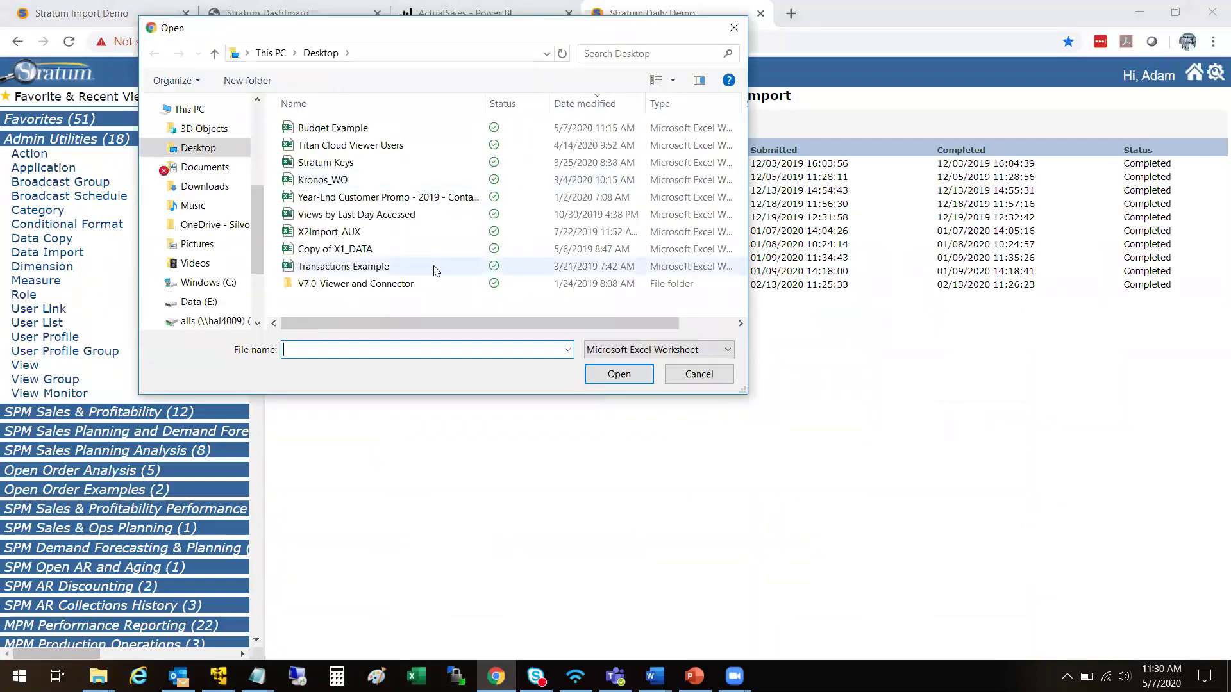
{"action": "left_click", "coordinate": [334, 128]}
{"action": "left_click", "coordinate": [621, 376]}
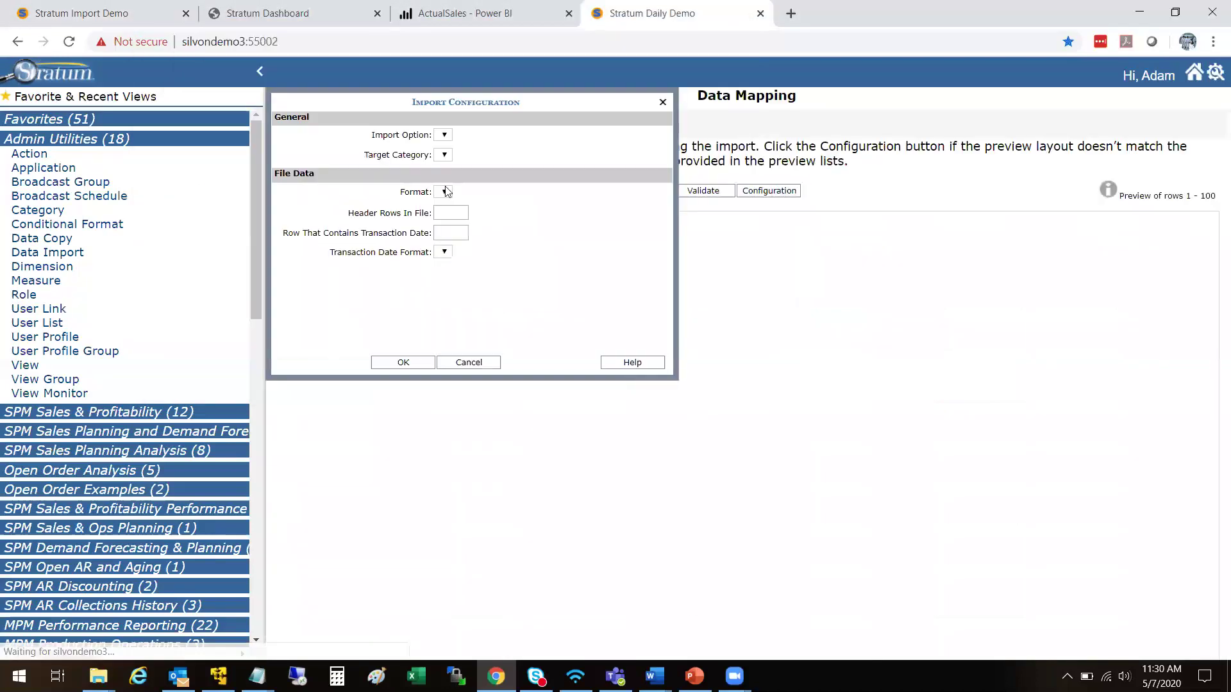
Configure the import with the Add option, Opportunities as target category and the Time Series file format
{"action": "left_click", "coordinate": [441, 140]}
{"action": "left_click", "coordinate": [443, 146]}
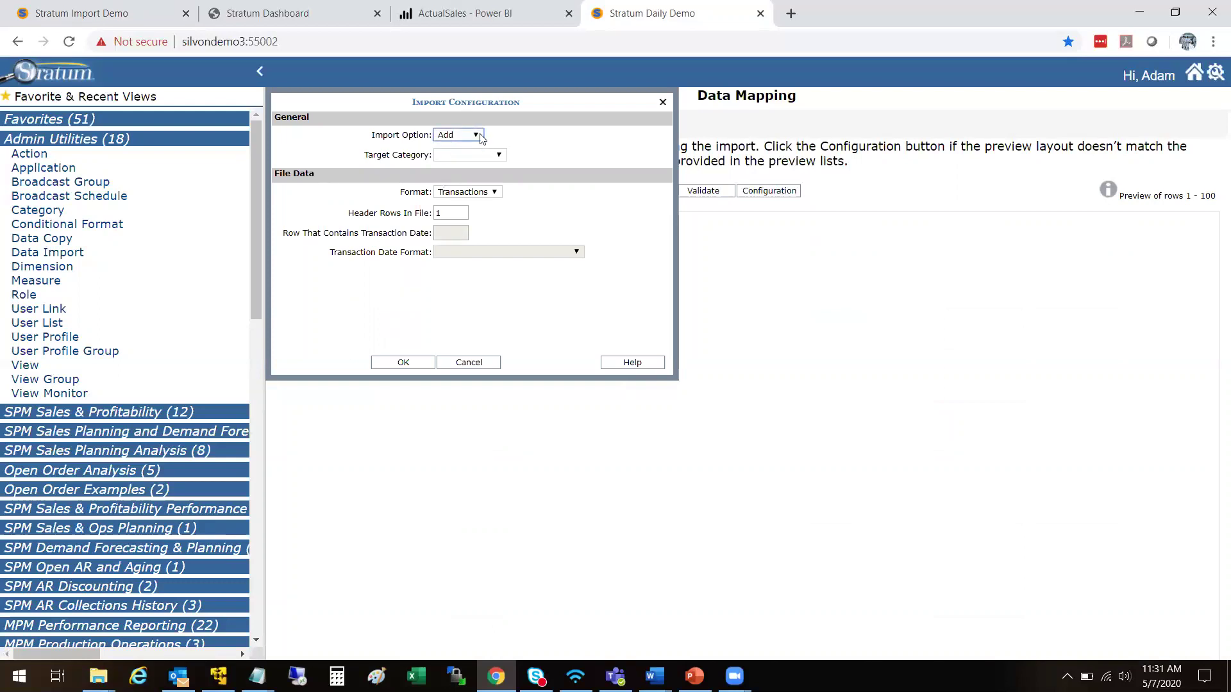
{"action": "left_click", "coordinate": [500, 155]}
{"action": "left_click", "coordinate": [495, 178]}
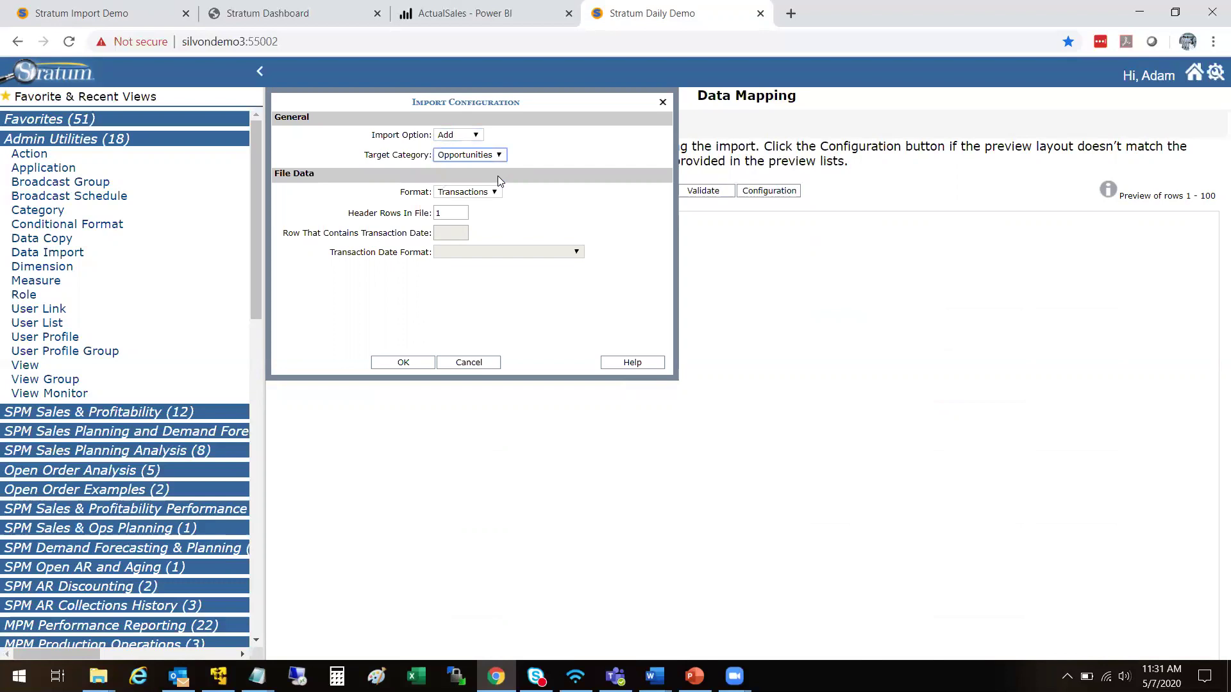
{"action": "left_click", "coordinate": [495, 192]}
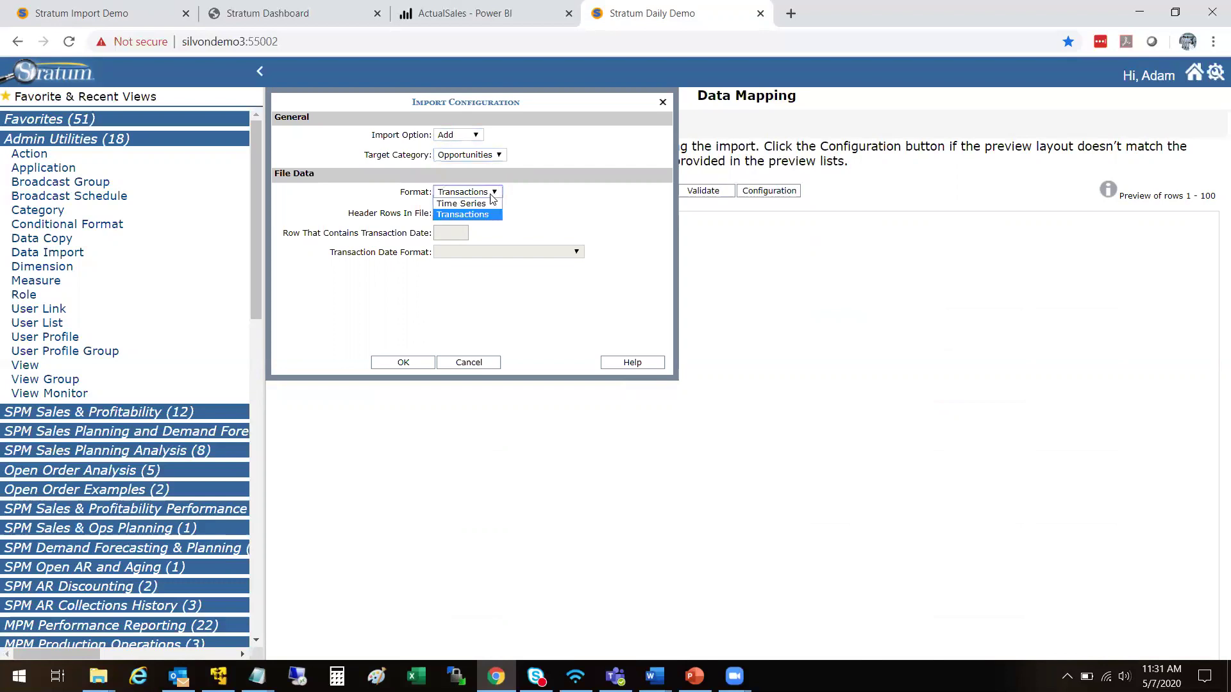
{"action": "left_click", "coordinate": [482, 204]}
Set 3 header rows, row 3 for the transaction date and the m/d/yyyy date format, and apply the import configuration
{"action": "double_click", "coordinate": [459, 217]}
{"action": "type", "text": "3"}
{"action": "key", "text": "Tab"}
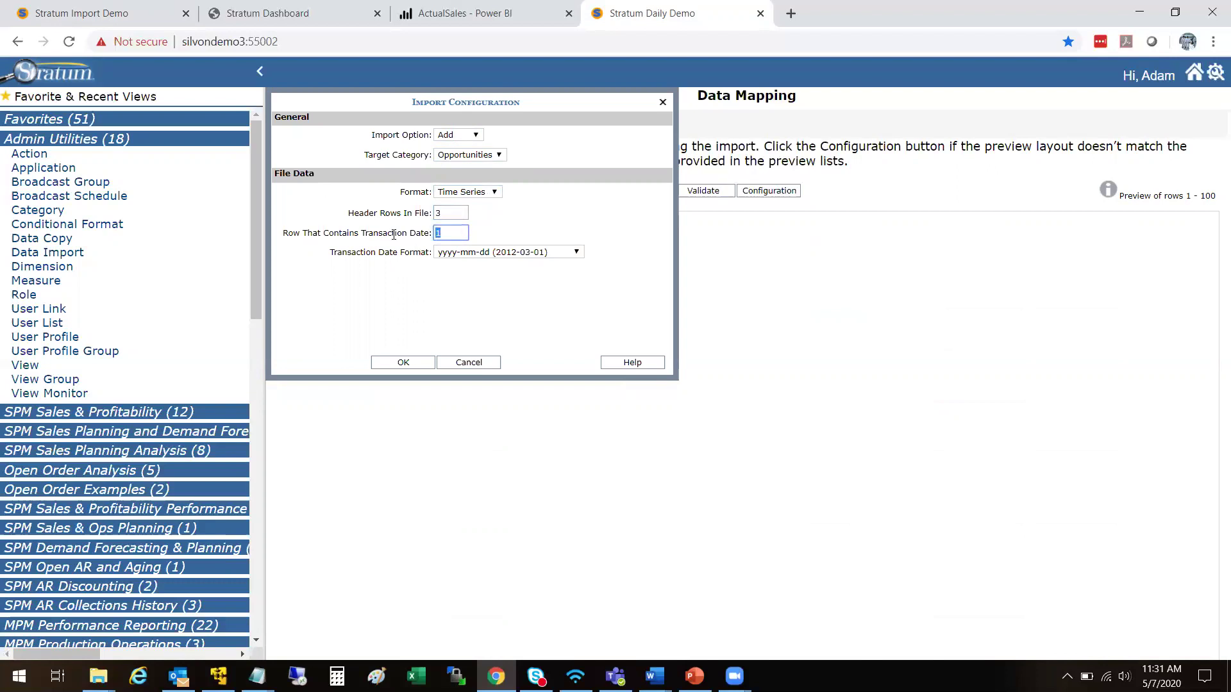
{"action": "type", "text": "3"}
{"action": "left_click", "coordinate": [454, 254]}
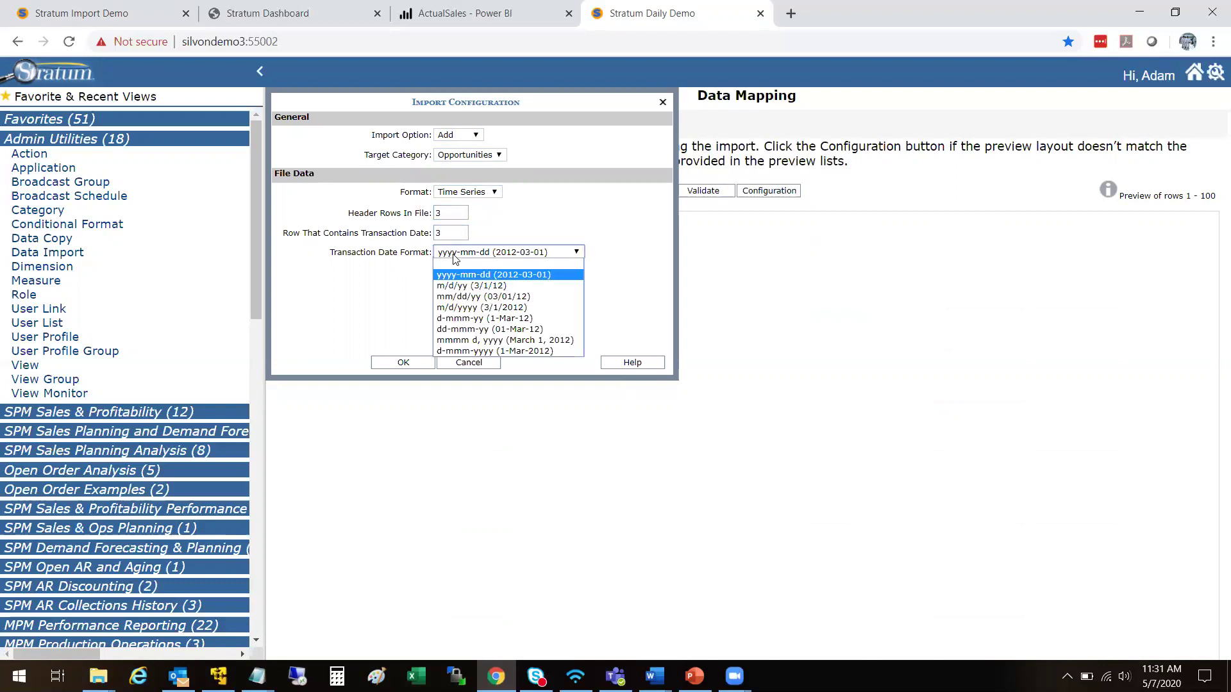
{"action": "left_click", "coordinate": [499, 308]}
{"action": "left_click", "coordinate": [404, 363]}
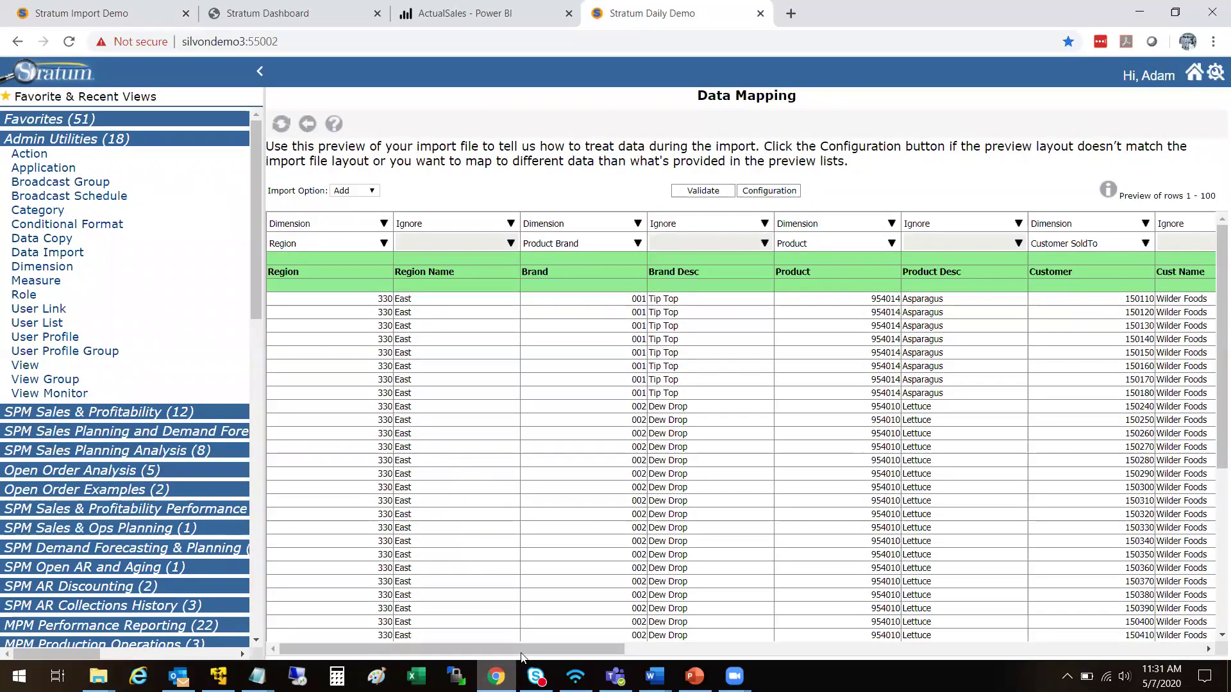
Review the column mappings across the Budget Example preview, and leave the data mapping for the home page
{"action": "scroll", "coordinate": [755, 633], "scroll_direction": "right", "scroll_amount": 10}
{"action": "scroll", "coordinate": [859, 625], "scroll_direction": "left", "scroll_amount": 10}
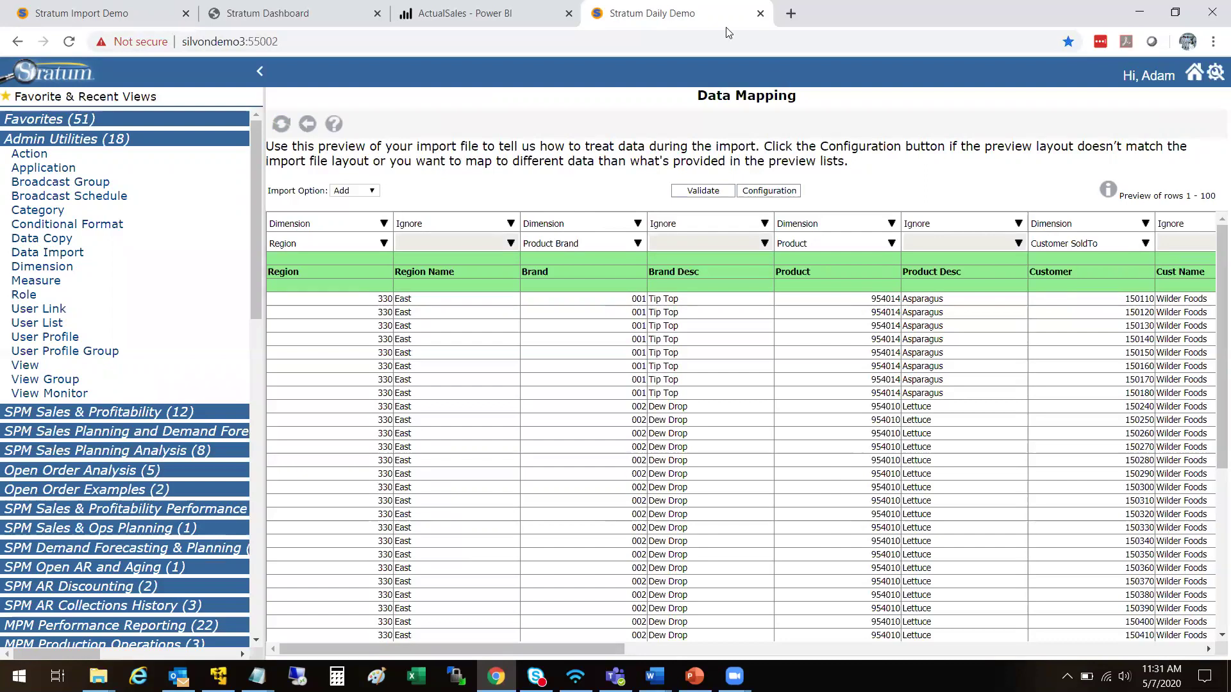
{"action": "left_click", "coordinate": [1189, 74]}
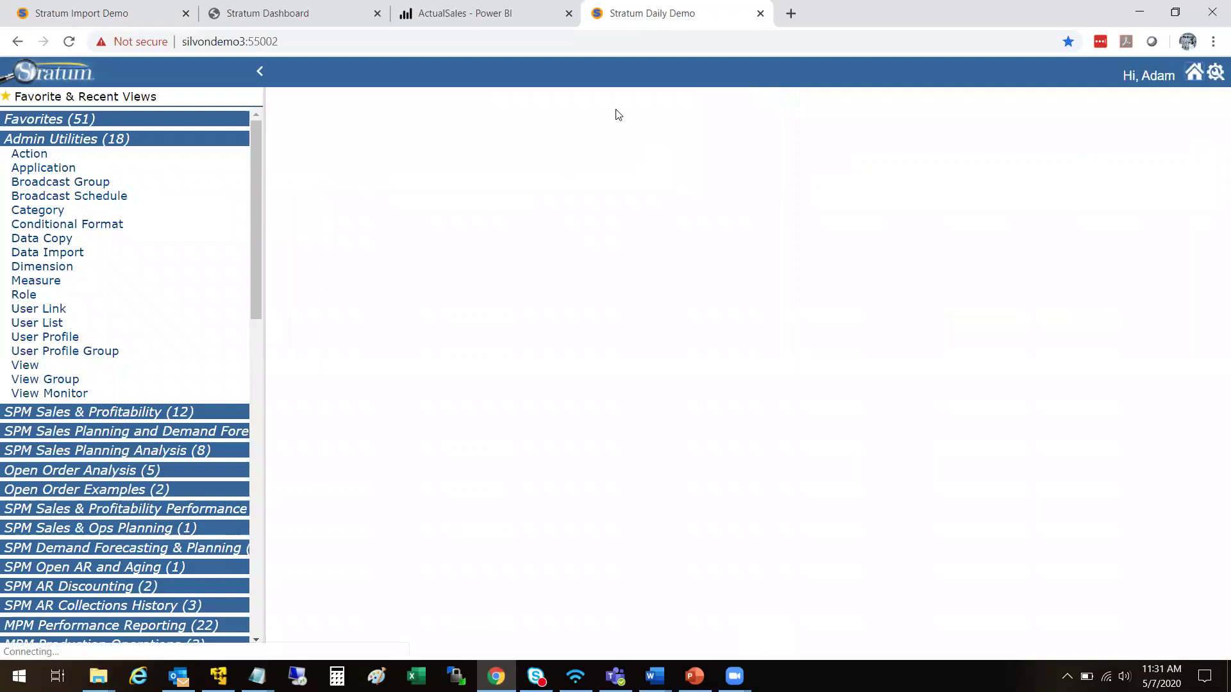